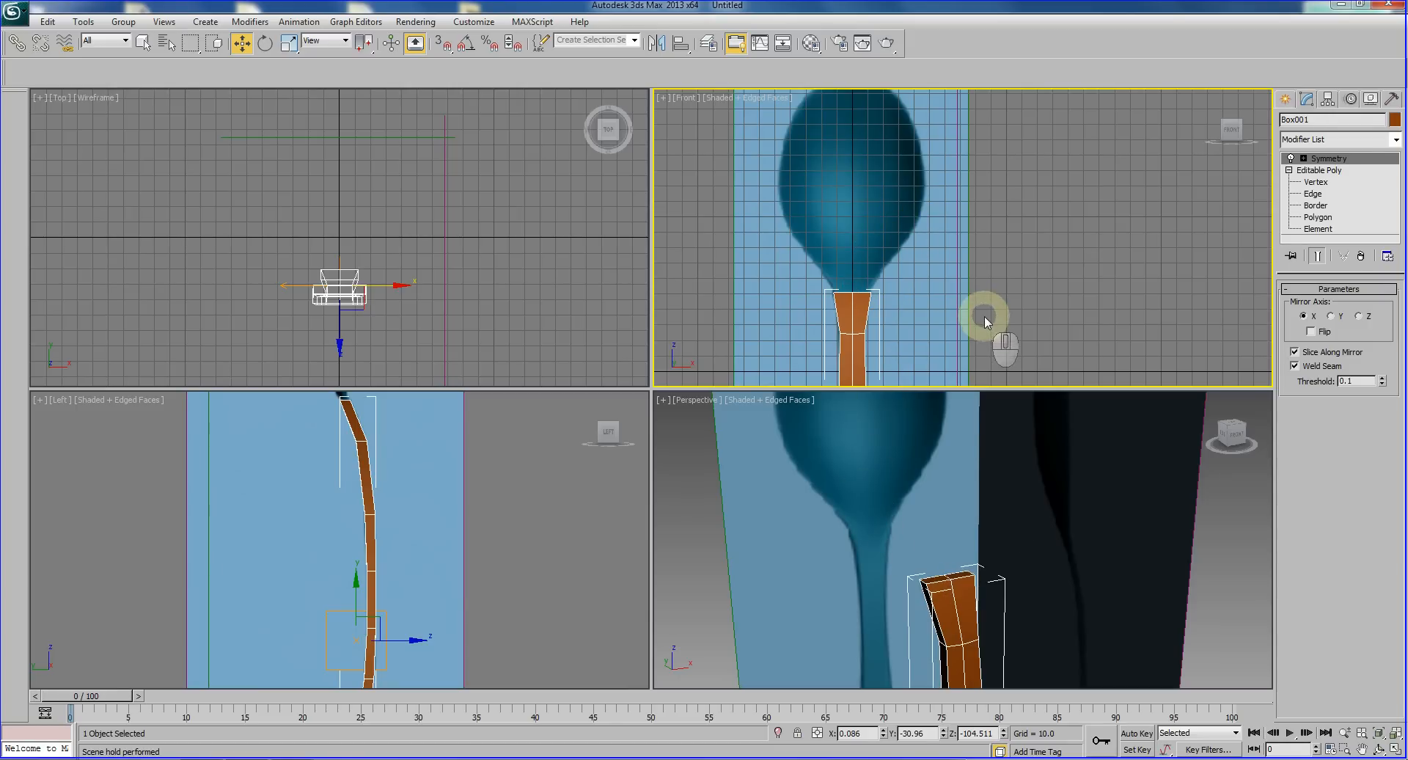
Step: Extrude the polygon at the top end of the spoon handle upward into the bowl area
{"action": "middle_click_drag", "start_coordinate": [984, 315], "coordinate": [1015, 245]}
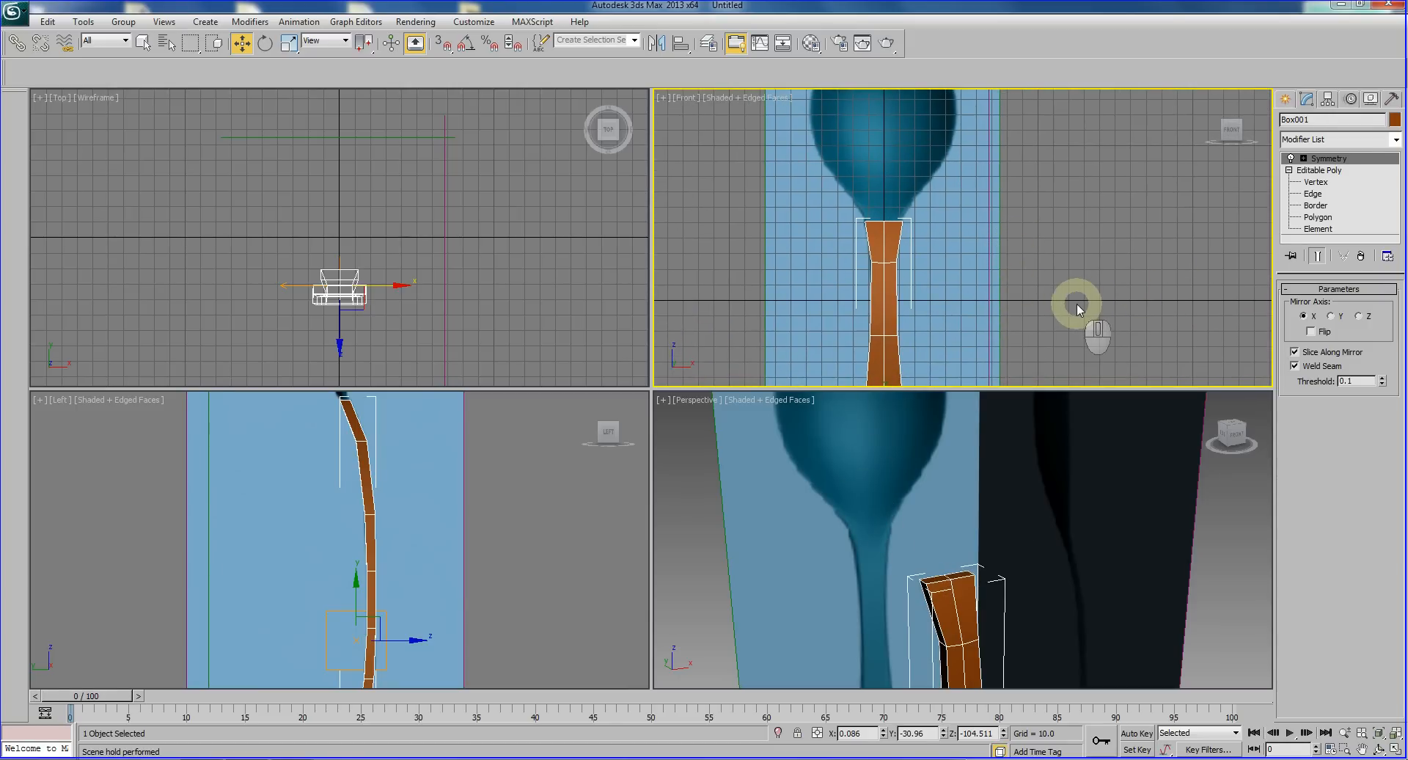
{"action": "left_click", "coordinate": [1318, 217]}
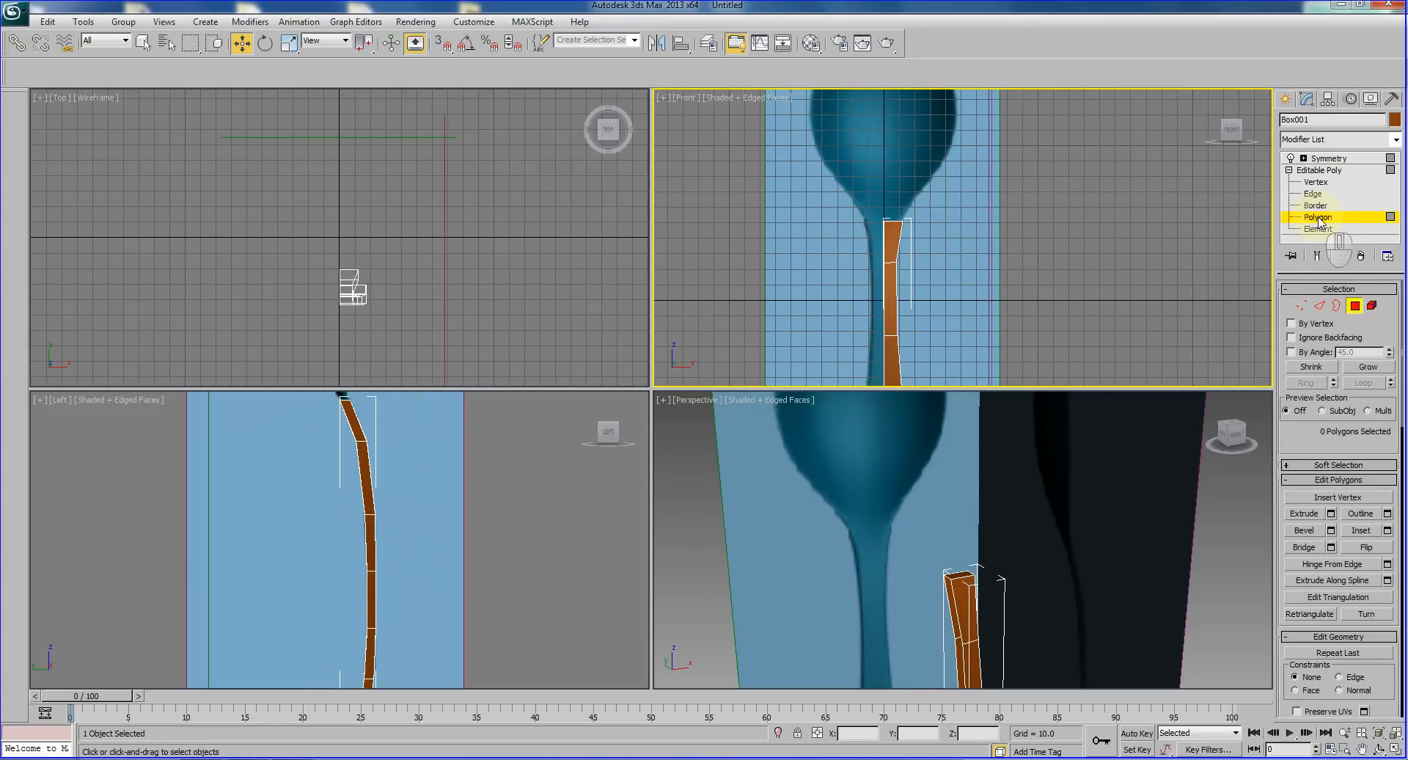
{"action": "middle_click_drag", "start_coordinate": [998, 563], "coordinate": [1045, 629], "text": "alt"}
{"action": "scroll", "coordinate": [1001, 469], "scroll_direction": "up", "scroll_amount": 3}
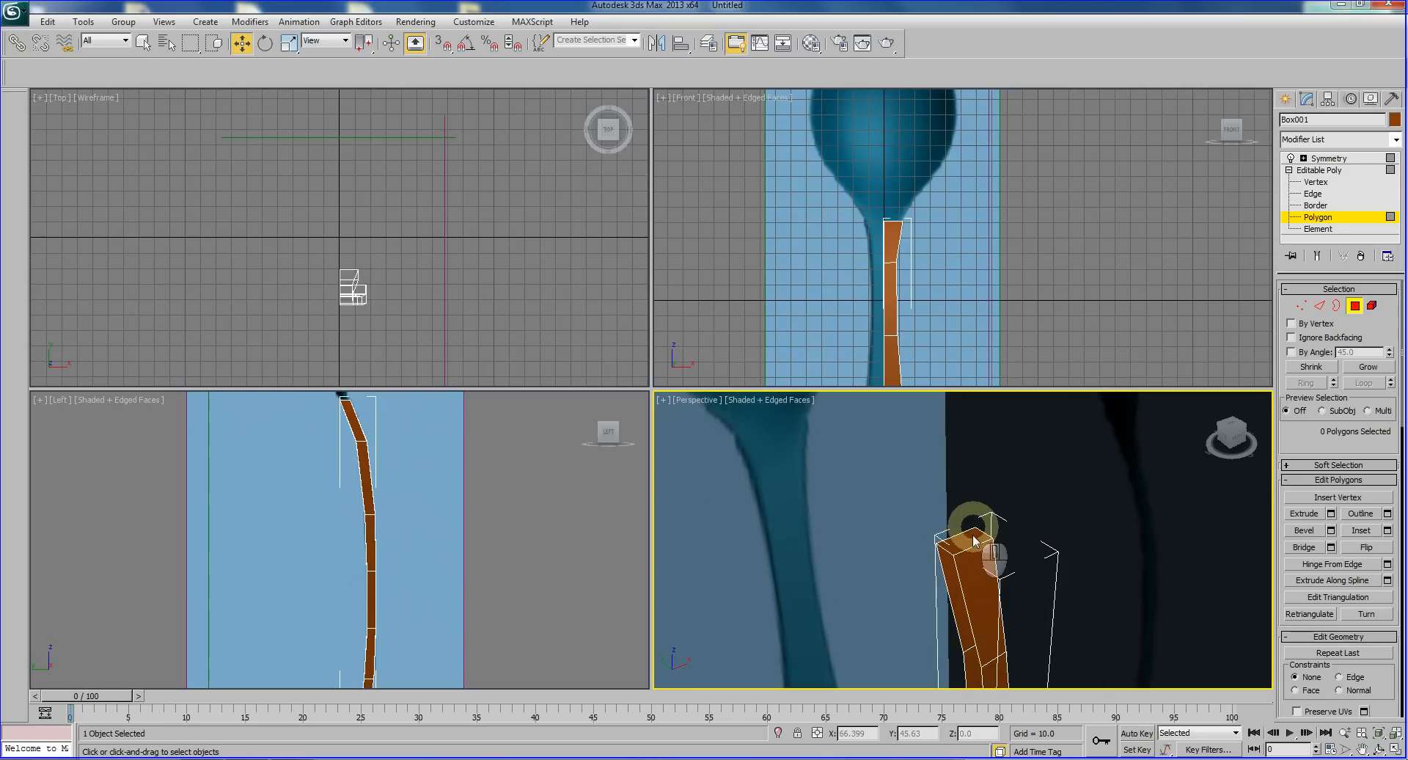
{"action": "left_click", "coordinate": [964, 546]}
{"action": "middle_click_drag", "start_coordinate": [1037, 574], "coordinate": [993, 574], "text": "alt"}
{"action": "left_click", "coordinate": [922, 546]}
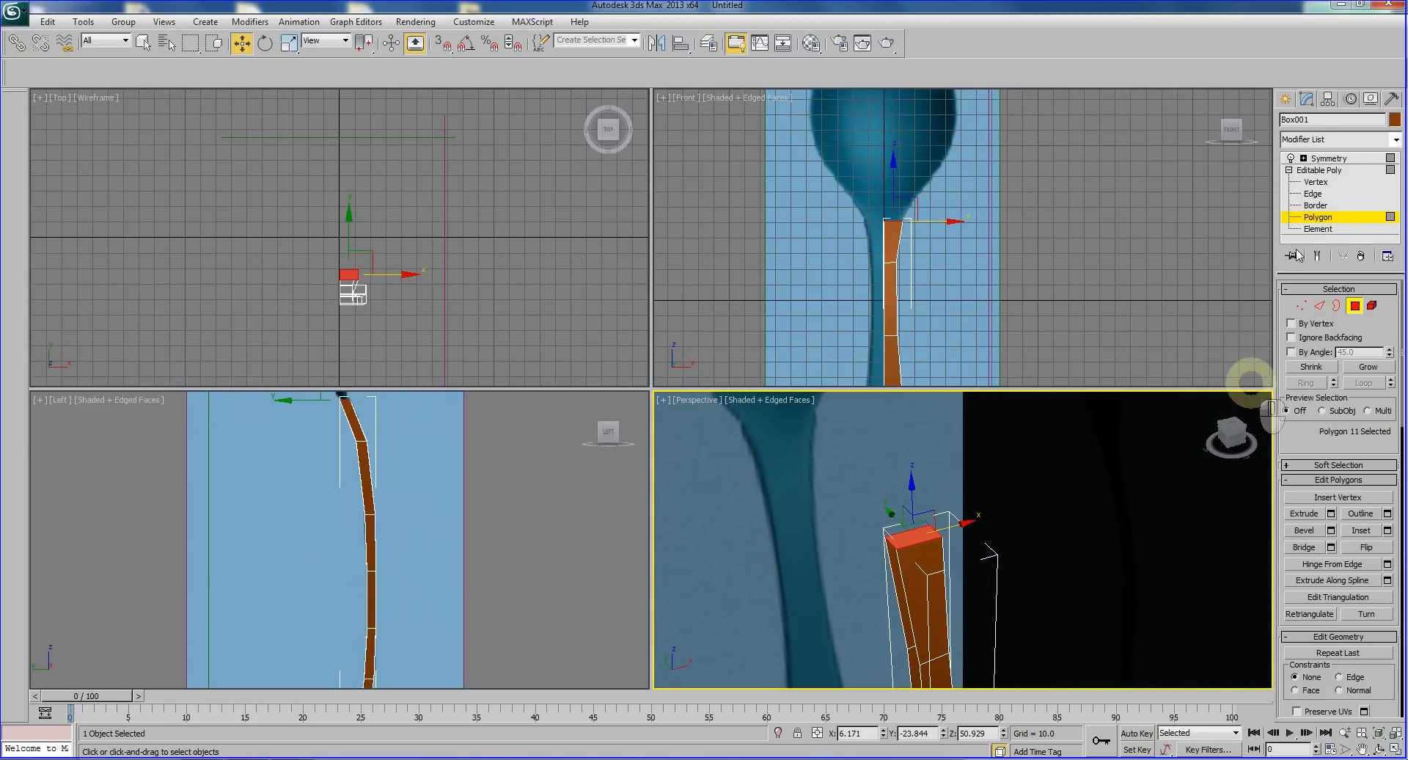
{"action": "left_click", "coordinate": [1306, 513]}
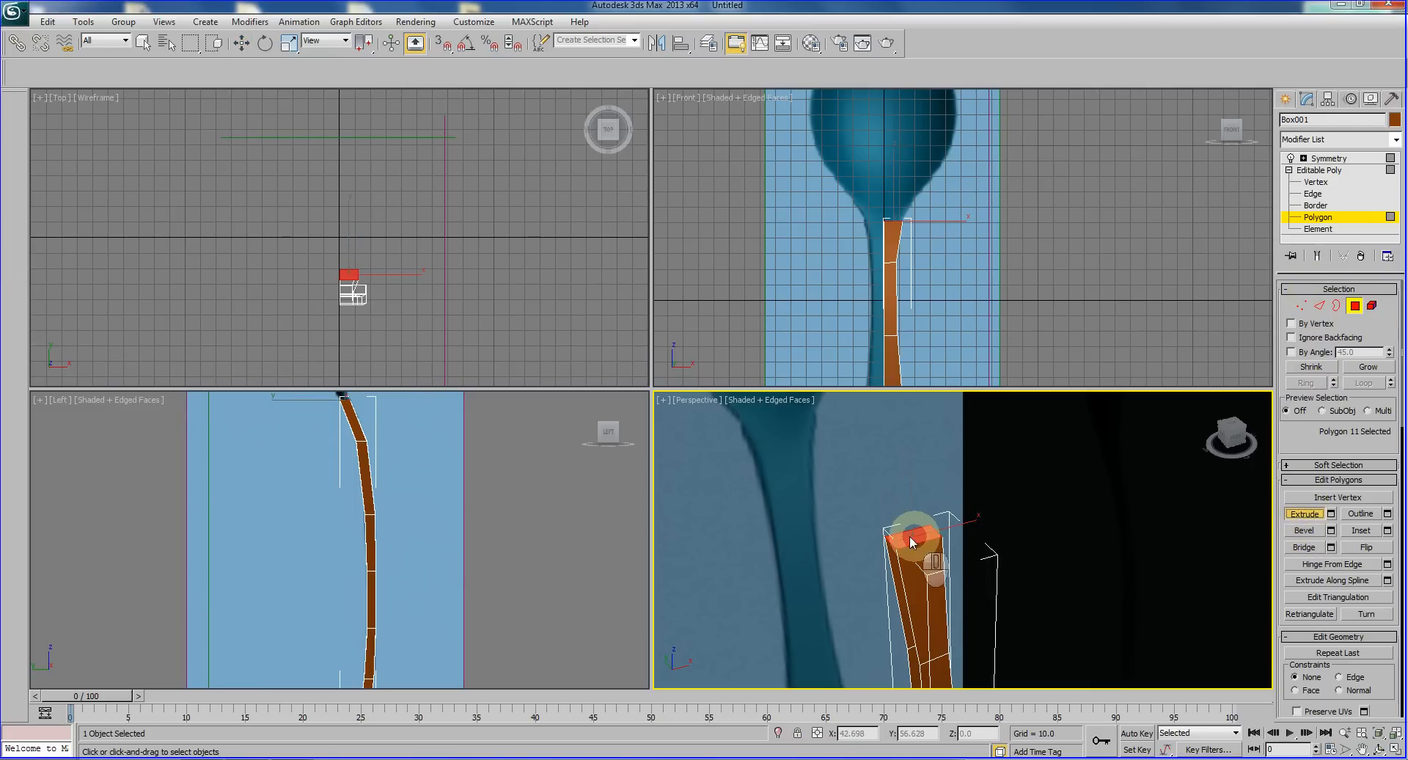
{"action": "left_click_drag", "start_coordinate": [908, 542], "coordinate": [905, 211]}
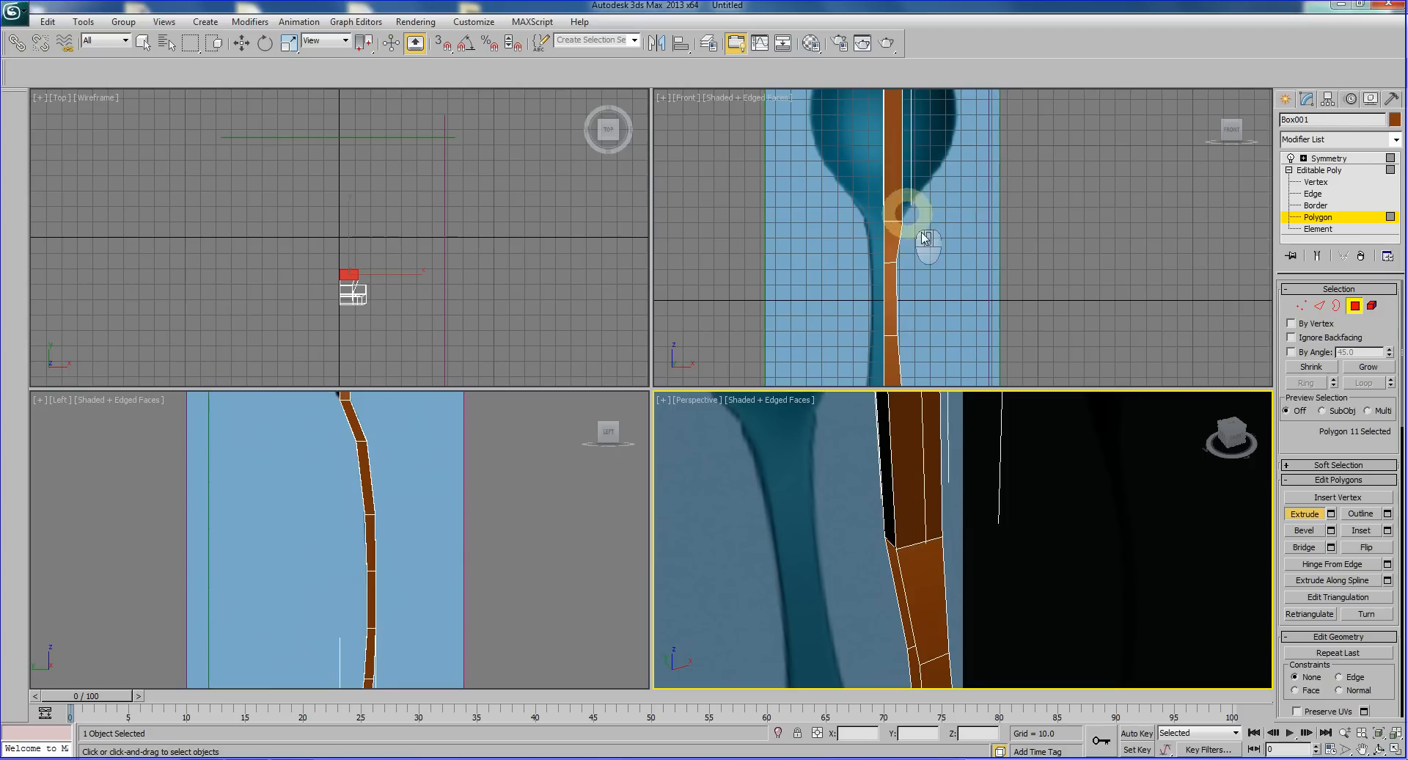
{"action": "right_click", "coordinate": [976, 519]}
{"action": "scroll", "coordinate": [1005, 591], "scroll_direction": "down", "scroll_amount": 5}
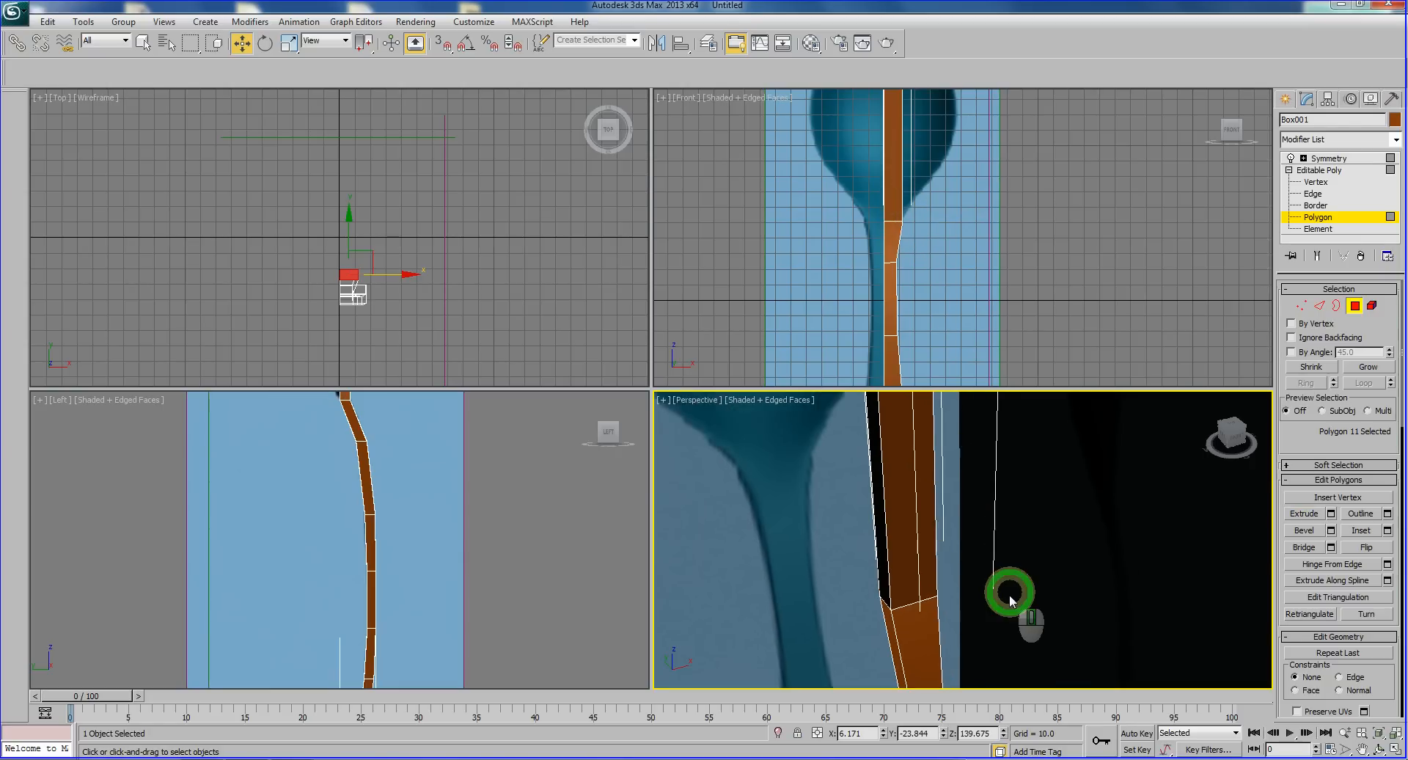
Step: Raise the four top-end vertices of the extrusion to the tip of the bowl in the front reference image
{"action": "left_click", "coordinate": [1313, 182]}
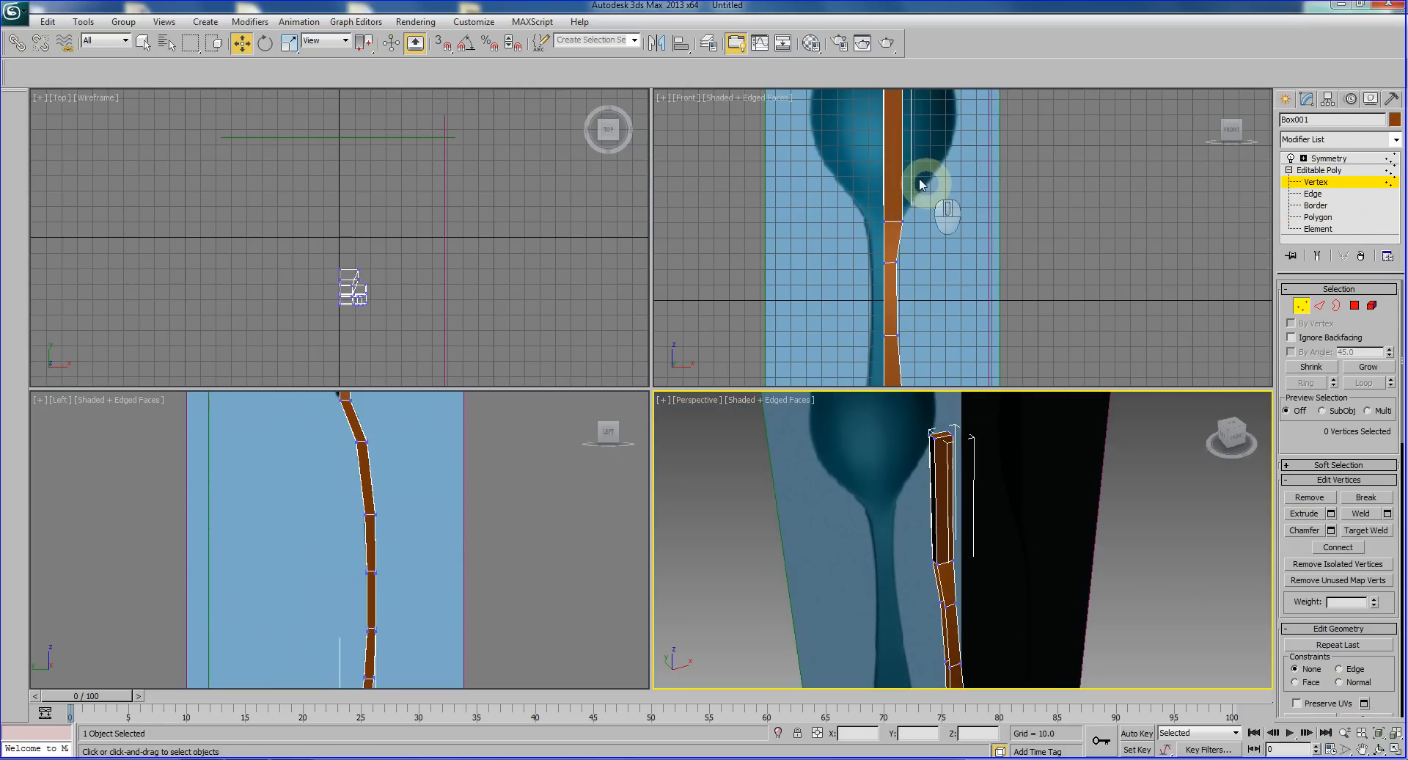
{"action": "scroll", "coordinate": [895, 330], "scroll_direction": "up", "scroll_amount": 5}
{"action": "middle_click_drag", "start_coordinate": [821, 255], "coordinate": [870, 265]}
{"action": "left_click_drag", "start_coordinate": [774, 237], "coordinate": [831, 294]}
{"action": "left_click_drag", "start_coordinate": [766, 239], "coordinate": [878, 299]}
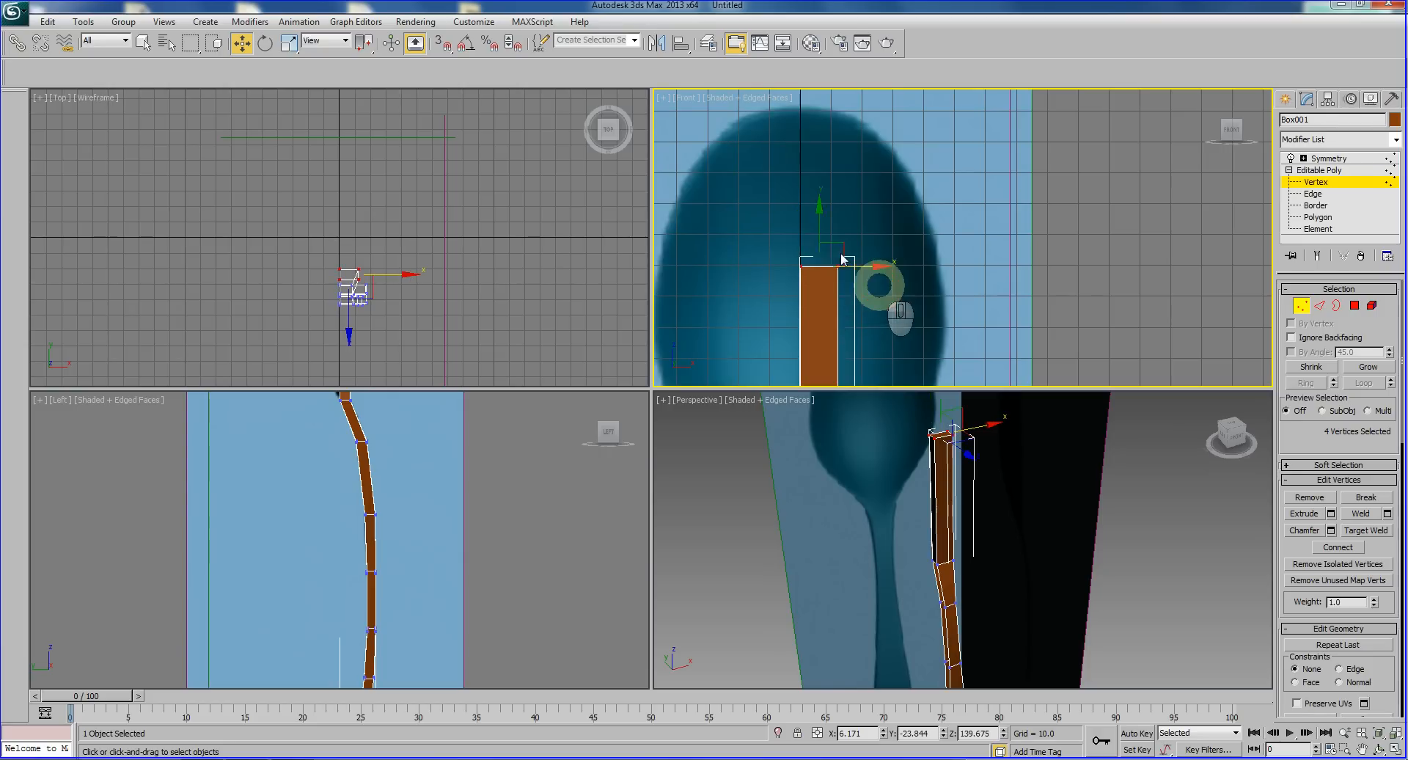
{"action": "left_click_drag", "start_coordinate": [817, 226], "coordinate": [825, 77]}
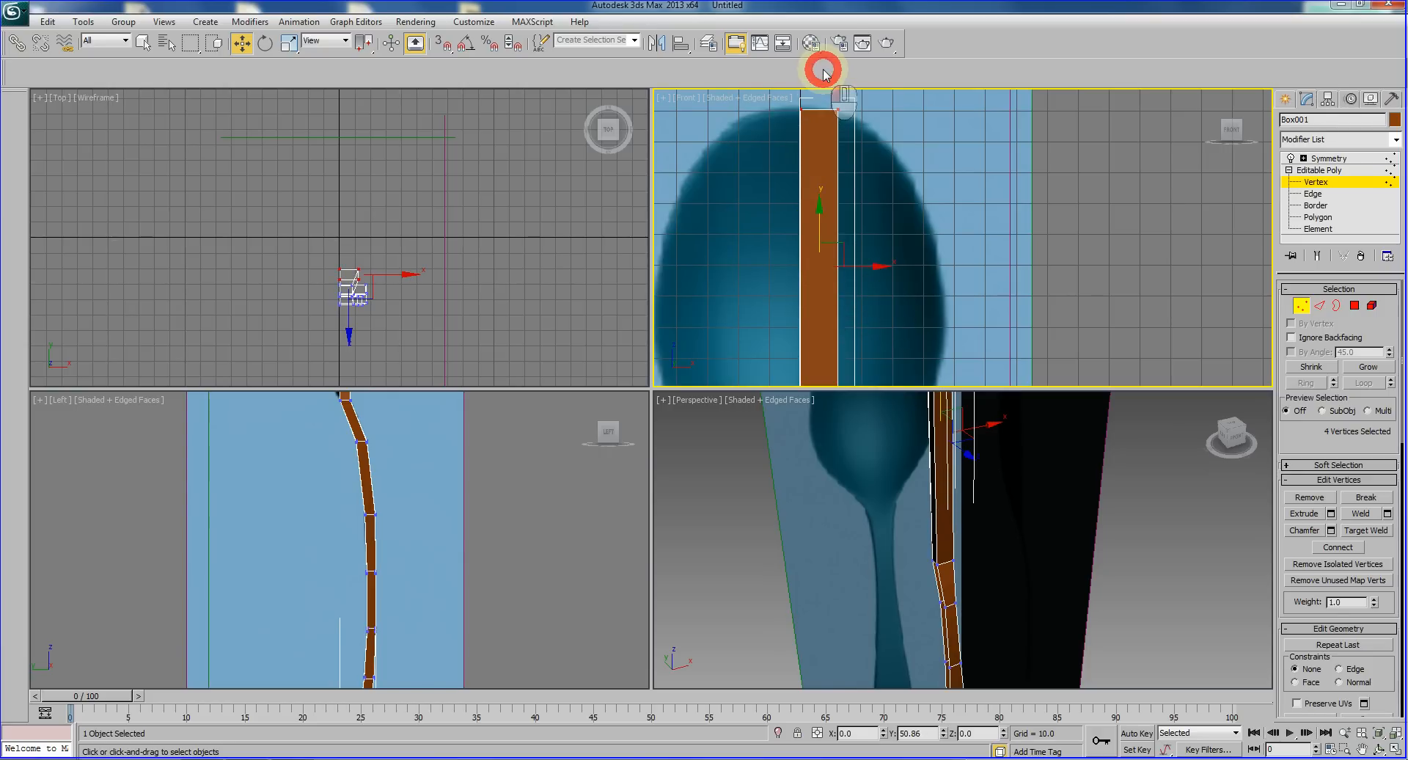
Step: Move the two outer top-end vertices outward and slightly down onto the bowl's outline
{"action": "middle_click_drag", "start_coordinate": [905, 188], "coordinate": [891, 253]}
{"action": "left_click", "coordinate": [812, 159]}
{"action": "left_click_drag", "start_coordinate": [870, 218], "coordinate": [879, 170]}
{"action": "scroll", "coordinate": [929, 272], "scroll_direction": "down", "scroll_amount": 3}
{"action": "middle_click_drag", "start_coordinate": [927, 239], "coordinate": [915, 199]}
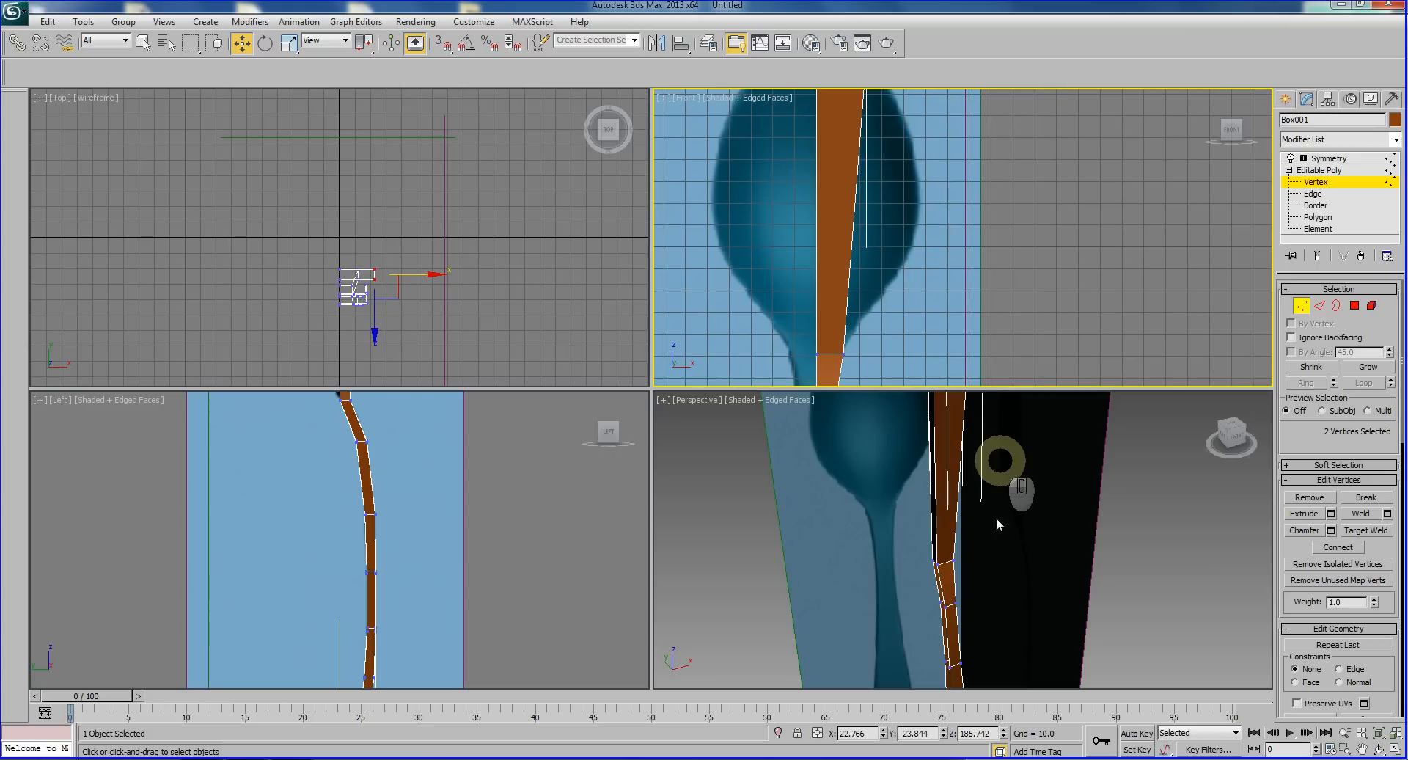
Step: Delete the long inner side polygon of the bowl extrusion on the symmetry plane
{"action": "middle_click_drag", "start_coordinate": [1014, 517], "coordinate": [1045, 572], "text": "alt"}
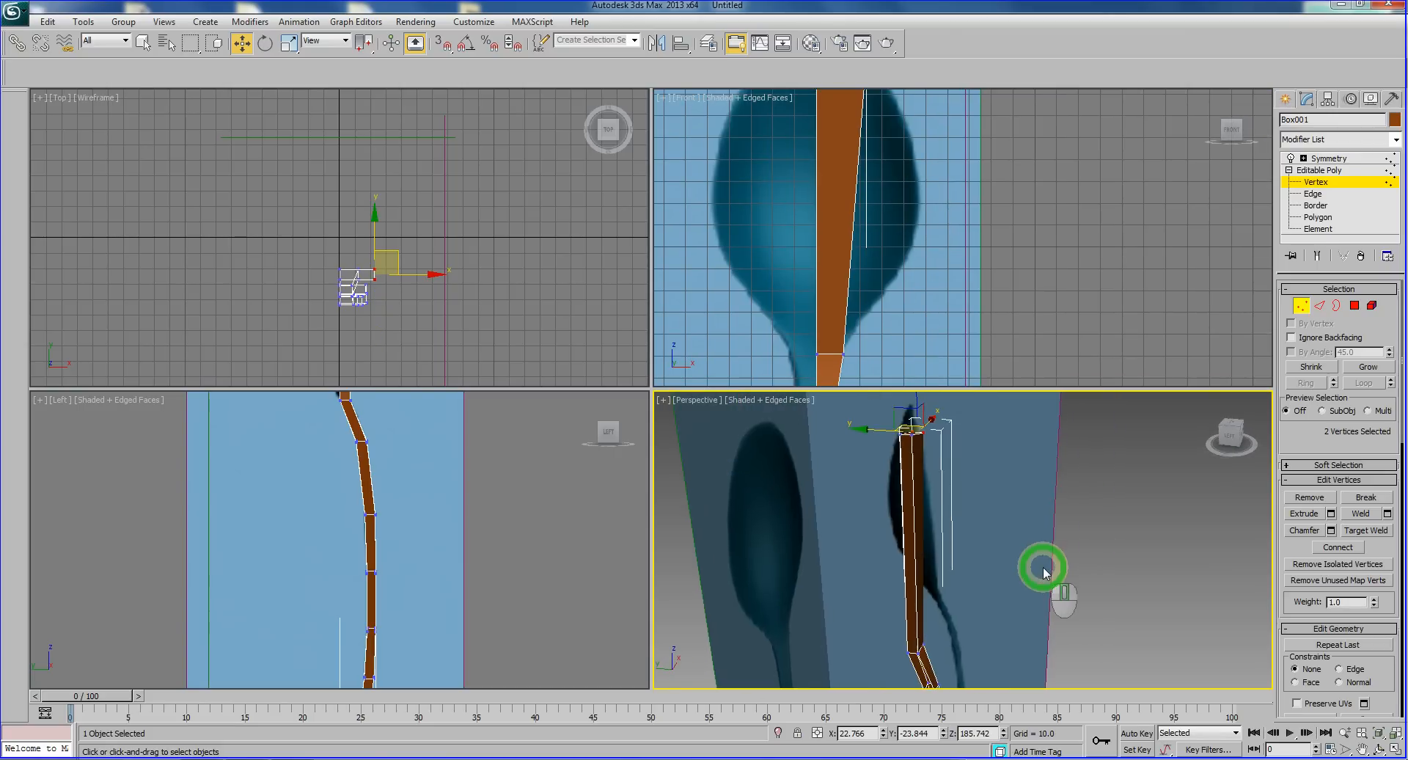
{"action": "scroll", "coordinate": [1001, 561], "scroll_direction": "up", "scroll_amount": 4}
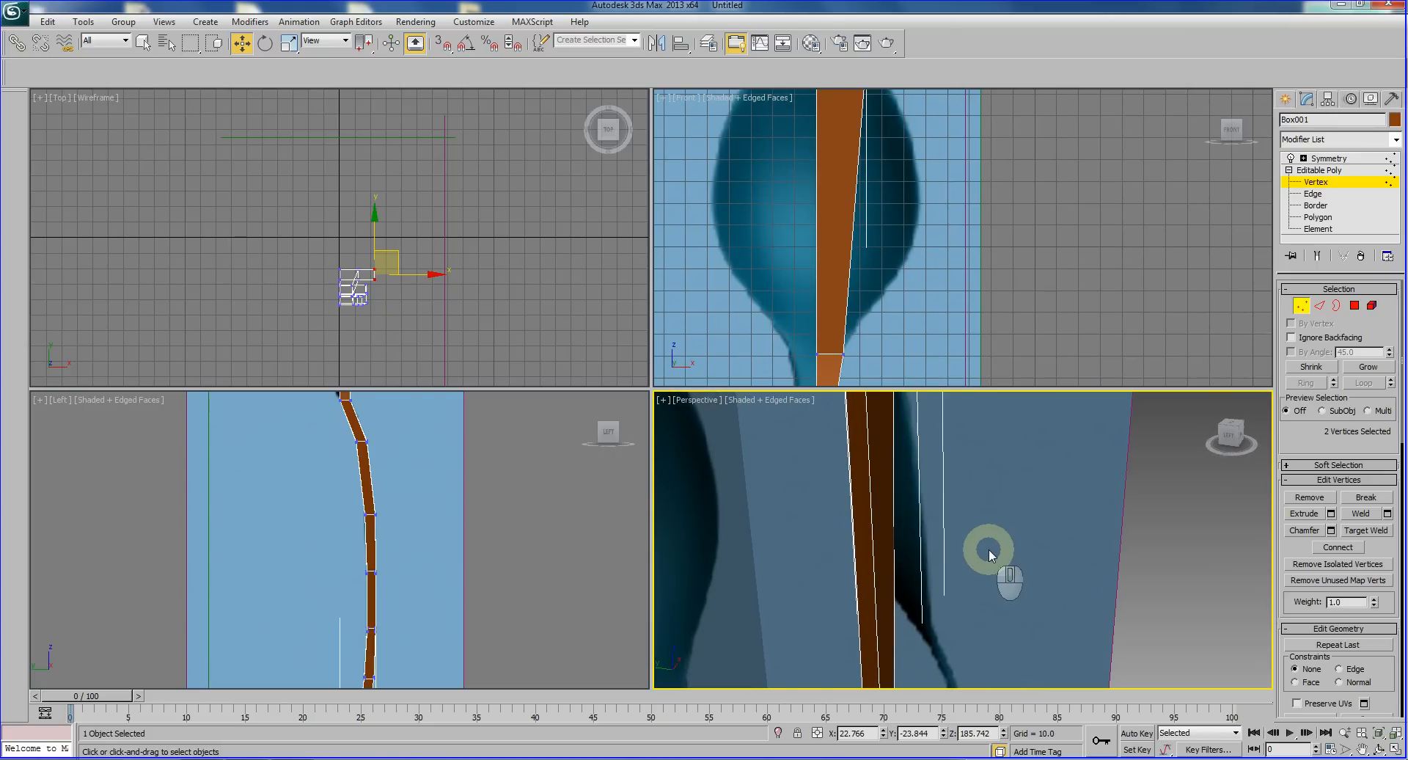
{"action": "key", "text": "alt+w"}
{"action": "middle_click_drag", "start_coordinate": [983, 552], "coordinate": [799, 297], "text": "alt"}
{"action": "middle_click_drag", "start_coordinate": [667, 409], "coordinate": [728, 456], "text": "alt"}
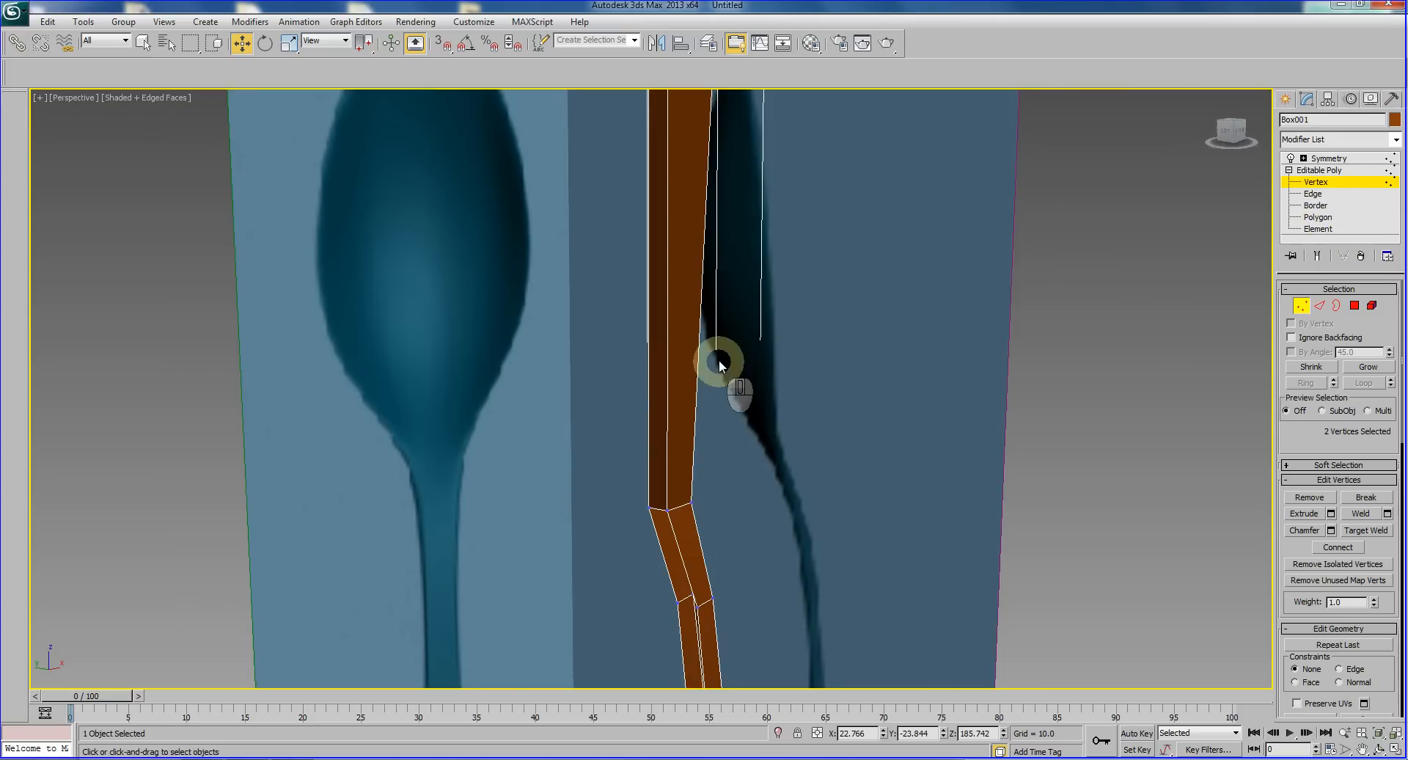
{"action": "middle_click_drag", "start_coordinate": [719, 364], "coordinate": [722, 455]}
{"action": "left_click", "coordinate": [1318, 217]}
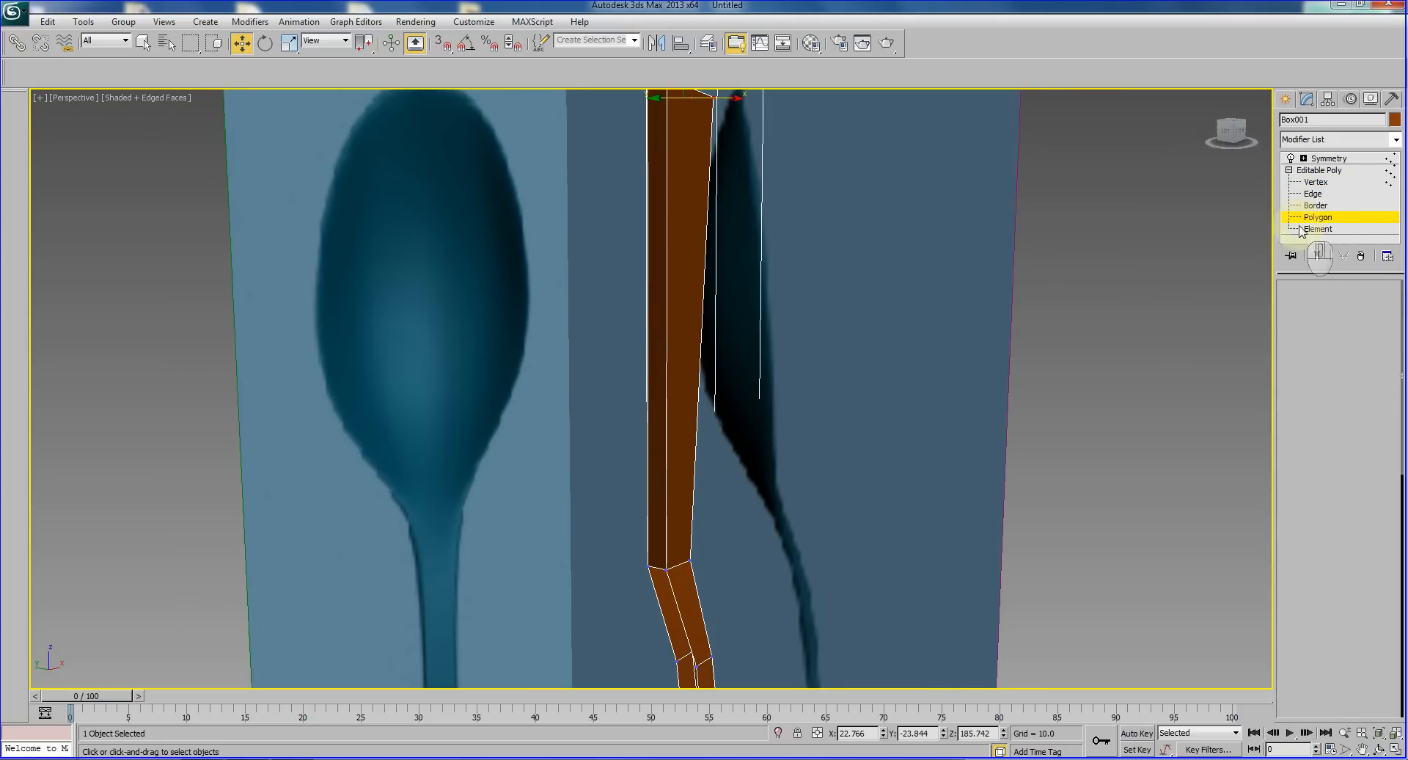
{"action": "left_click_drag", "start_coordinate": [790, 348], "coordinate": [791, 348]}
{"action": "middle_click_drag", "start_coordinate": [754, 457], "coordinate": [776, 415]}
{"action": "left_click", "coordinate": [798, 402]}
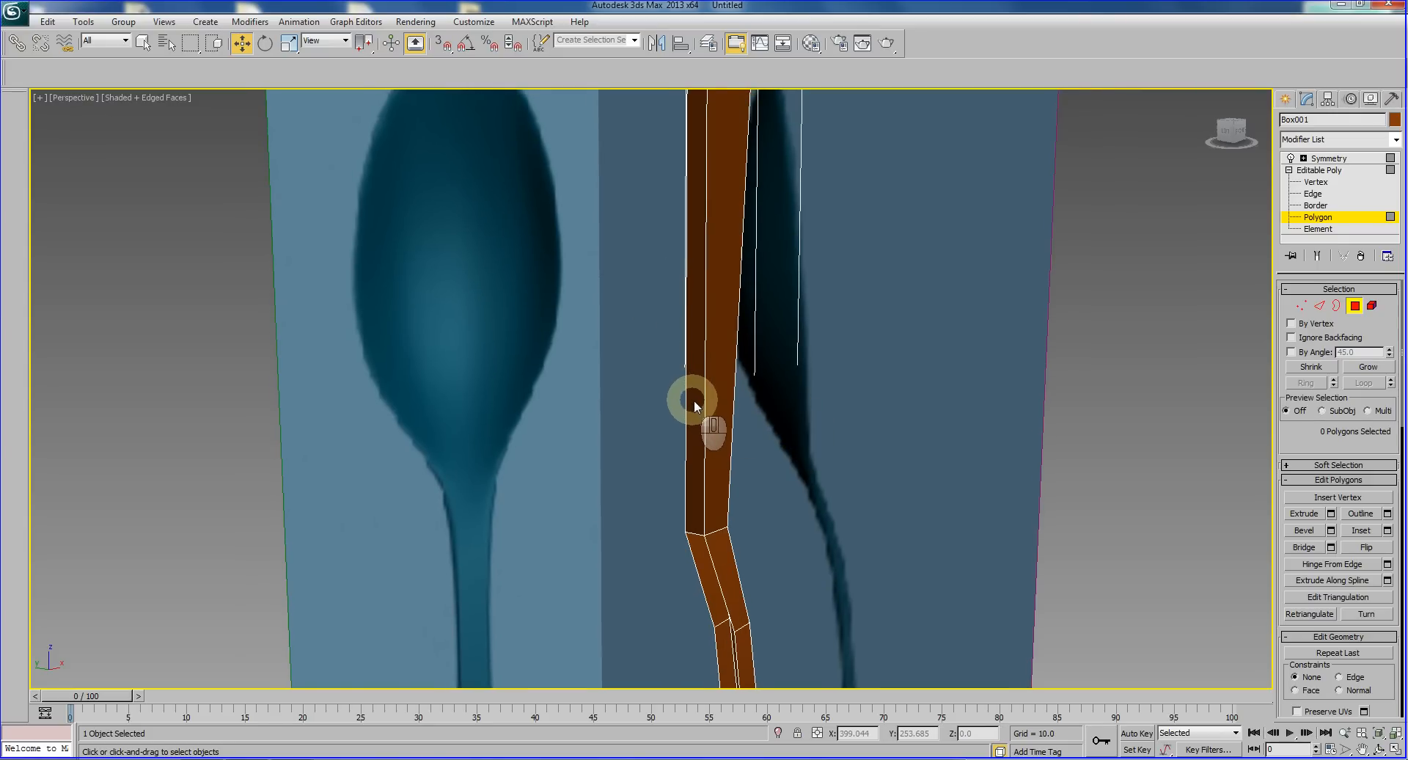
{"action": "middle_click_drag", "start_coordinate": [717, 411], "coordinate": [792, 397], "text": "alt"}
{"action": "left_click", "coordinate": [697, 351]}
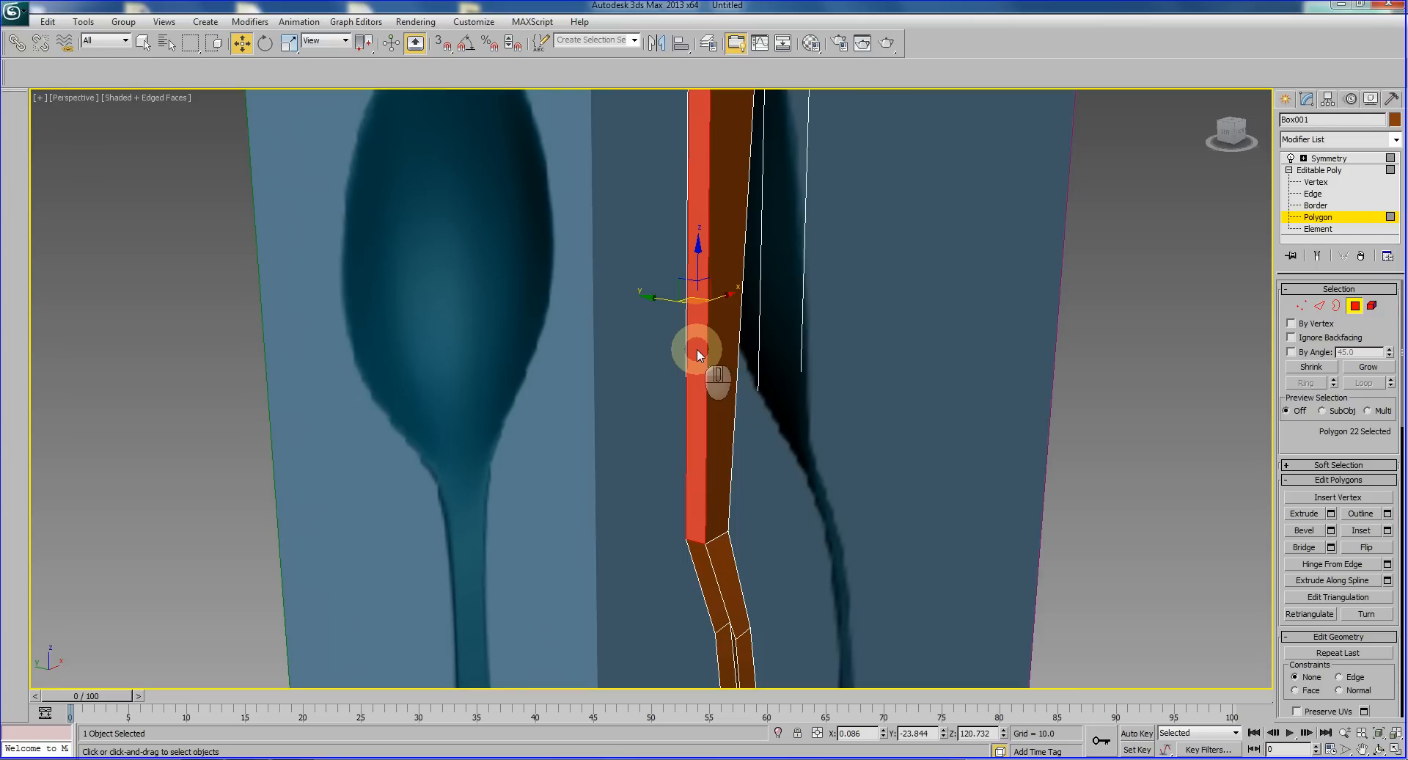
{"action": "key", "text": "Delete"}
{"action": "middle_click_drag", "start_coordinate": [791, 481], "coordinate": [696, 411], "text": "alt"}
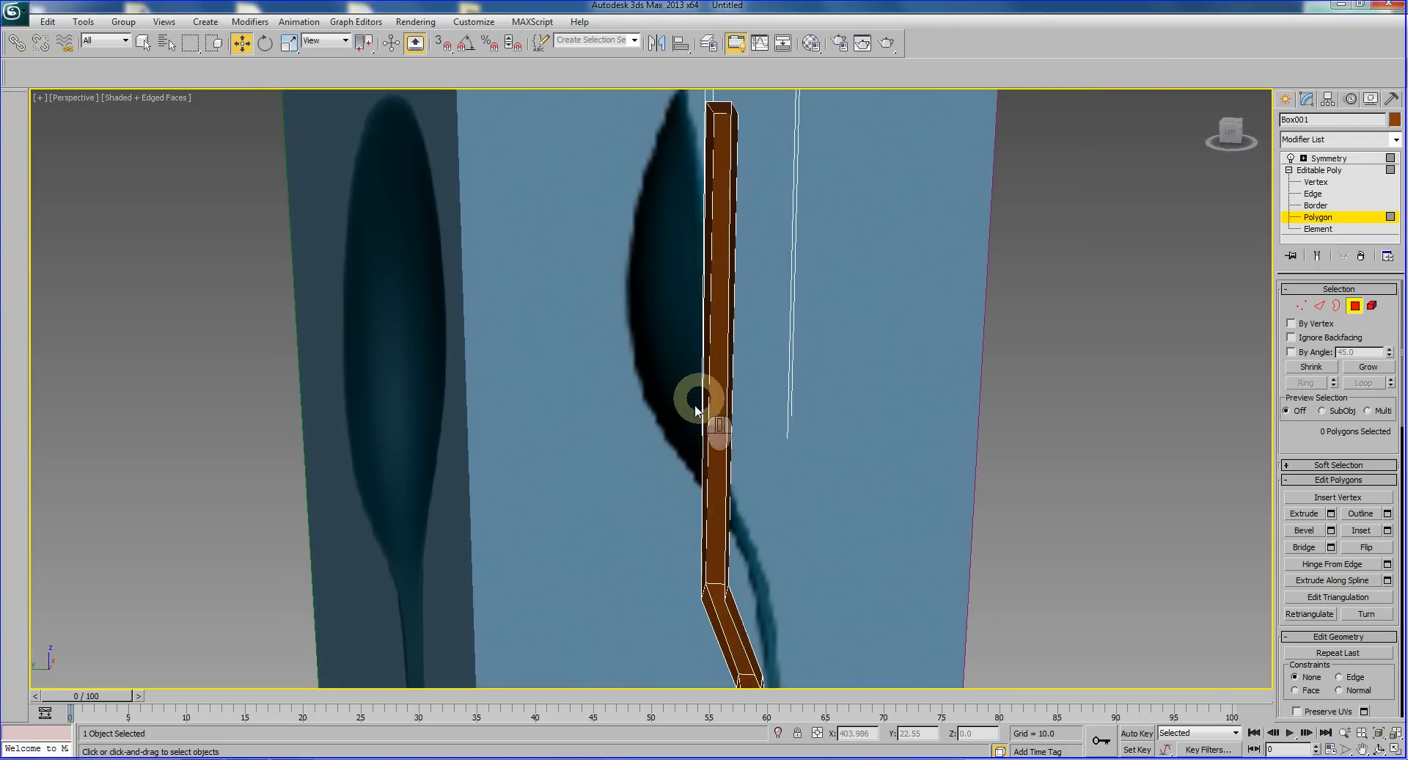
{"action": "middle_click_drag", "start_coordinate": [763, 467], "coordinate": [717, 440], "text": "alt"}
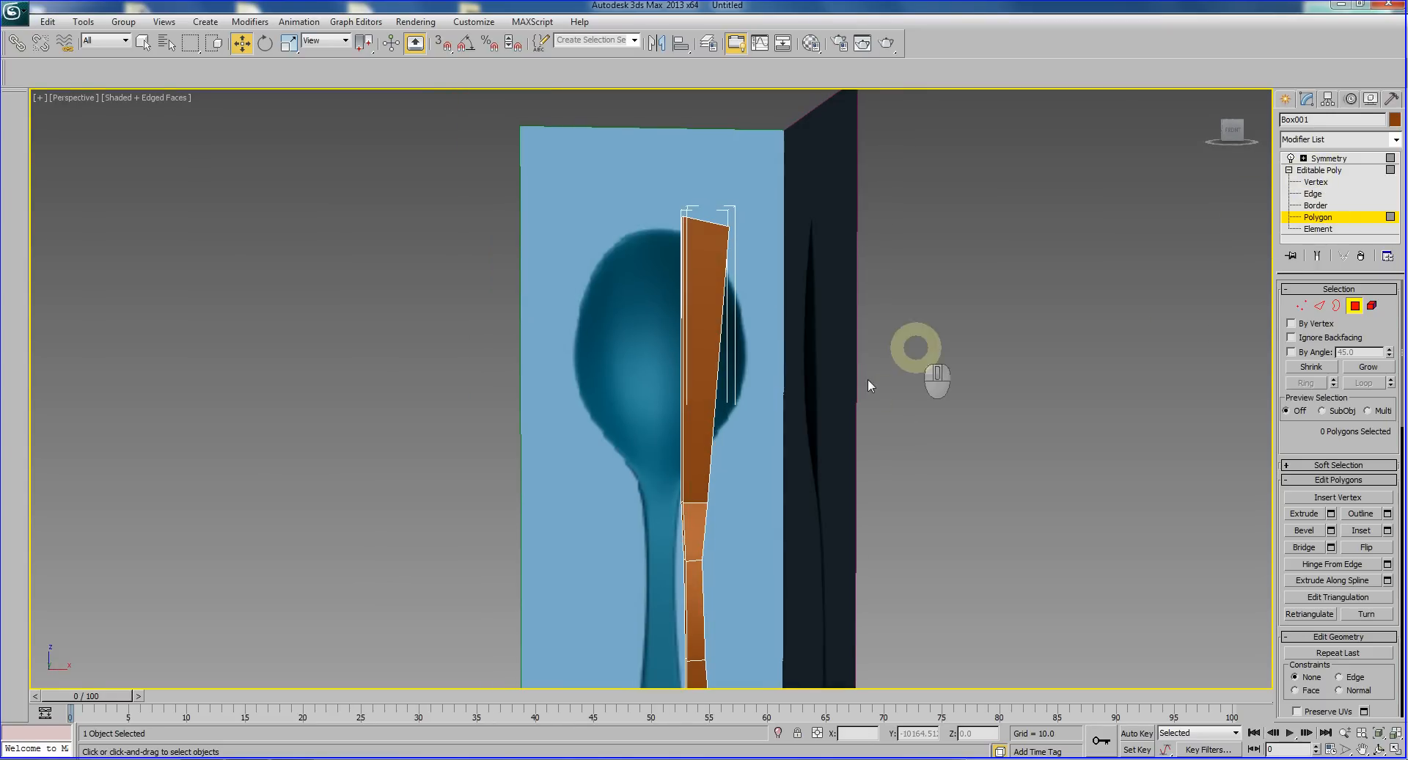
Step: Shift the four top-end vertices to the tip of the bowl's side profile in the left reference image
{"action": "key", "text": "alt+w"}
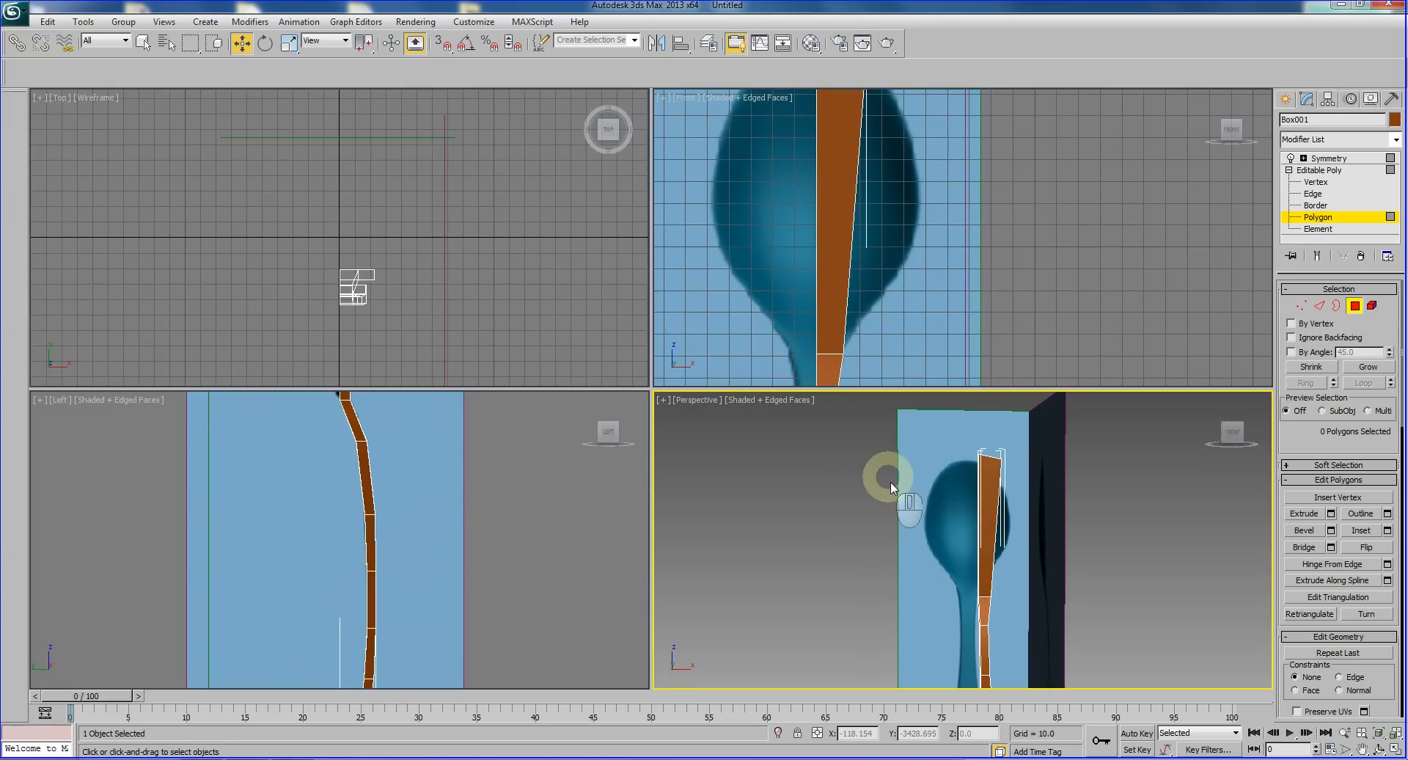
{"action": "middle_click_drag", "start_coordinate": [935, 542], "coordinate": [910, 282]}
{"action": "scroll", "coordinate": [955, 249], "scroll_direction": "down", "scroll_amount": 3}
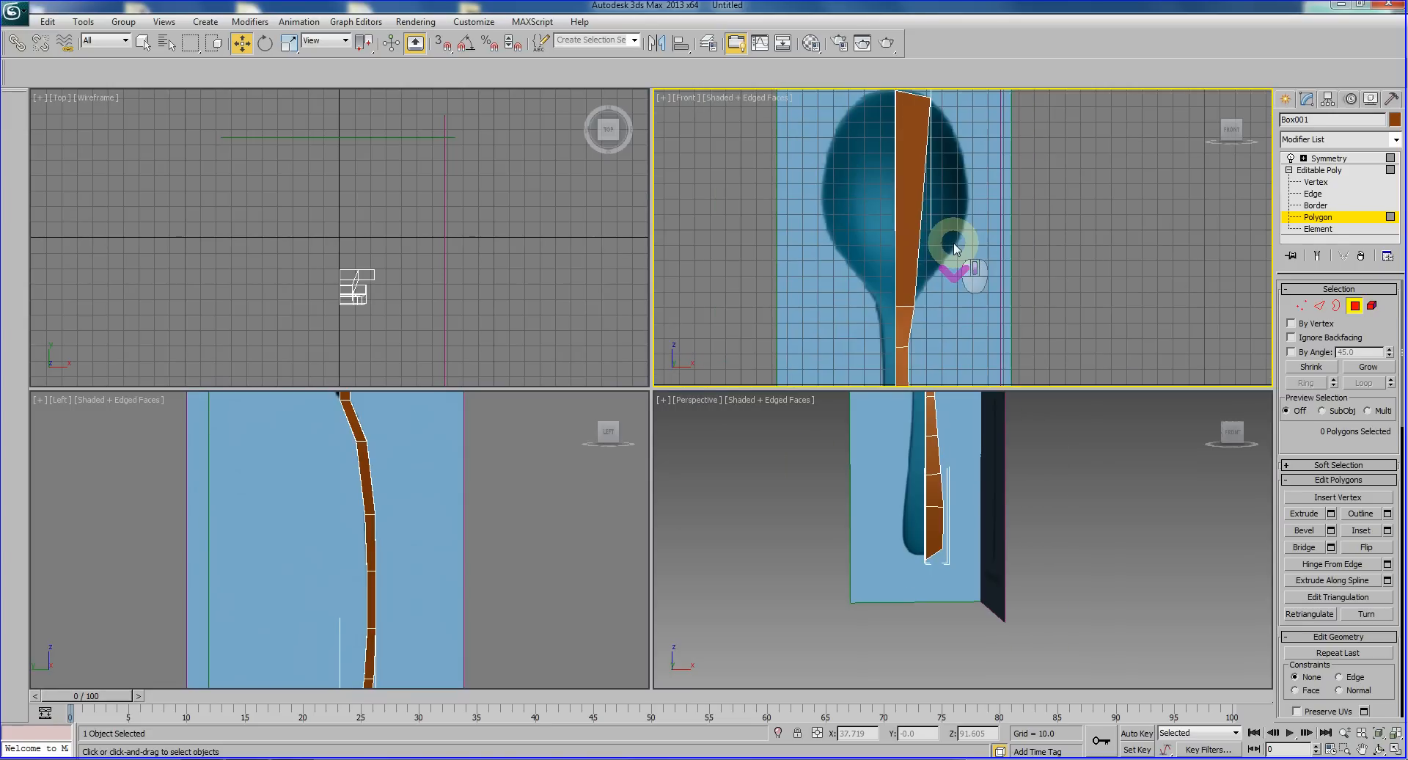
{"action": "scroll", "coordinate": [472, 597], "scroll_direction": "up", "scroll_amount": 6}
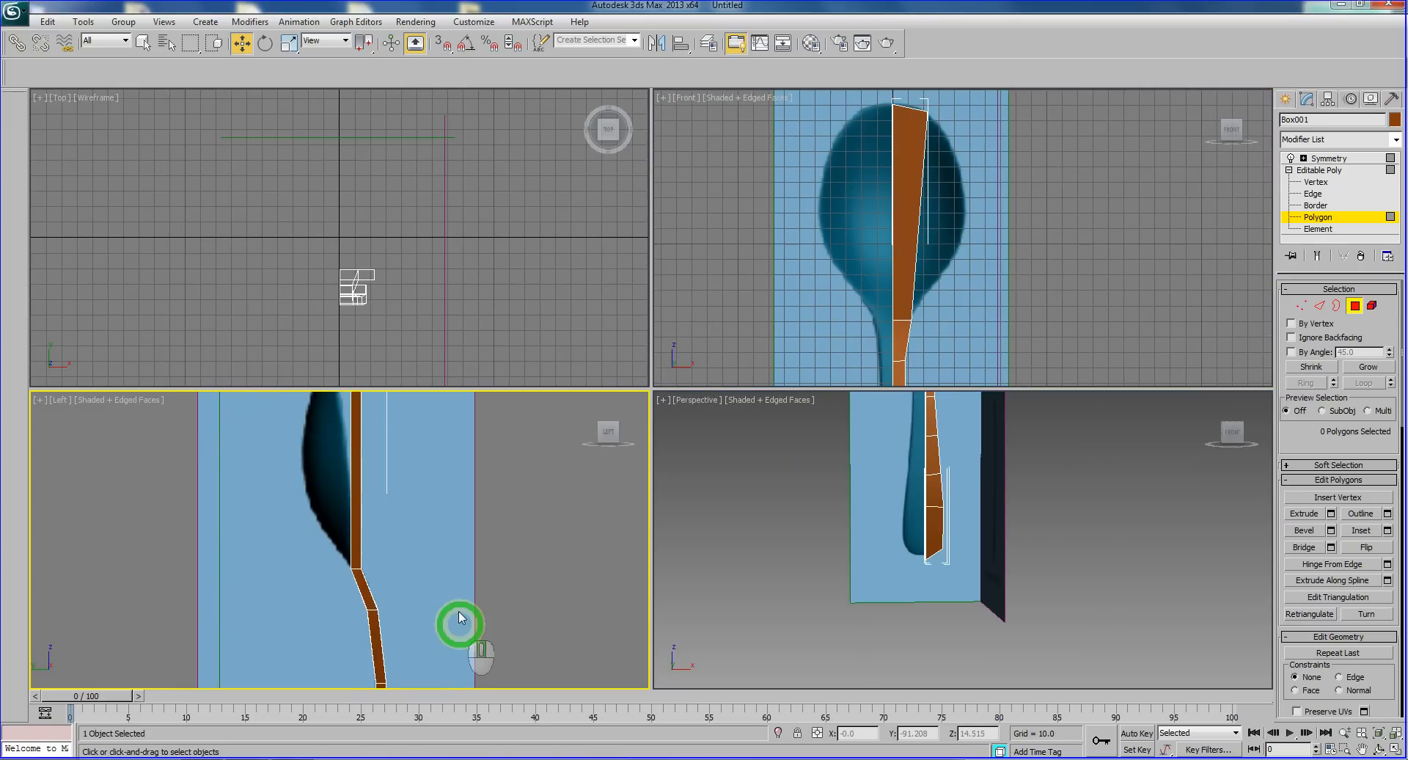
{"action": "left_click", "coordinate": [1317, 181]}
{"action": "left_click_drag", "start_coordinate": [347, 422], "coordinate": [402, 466]}
Step: Connect the lengthwise edges of the bowl section with four crosswise segments
{"action": "middle_click_drag", "start_coordinate": [906, 265], "coordinate": [872, 257]}
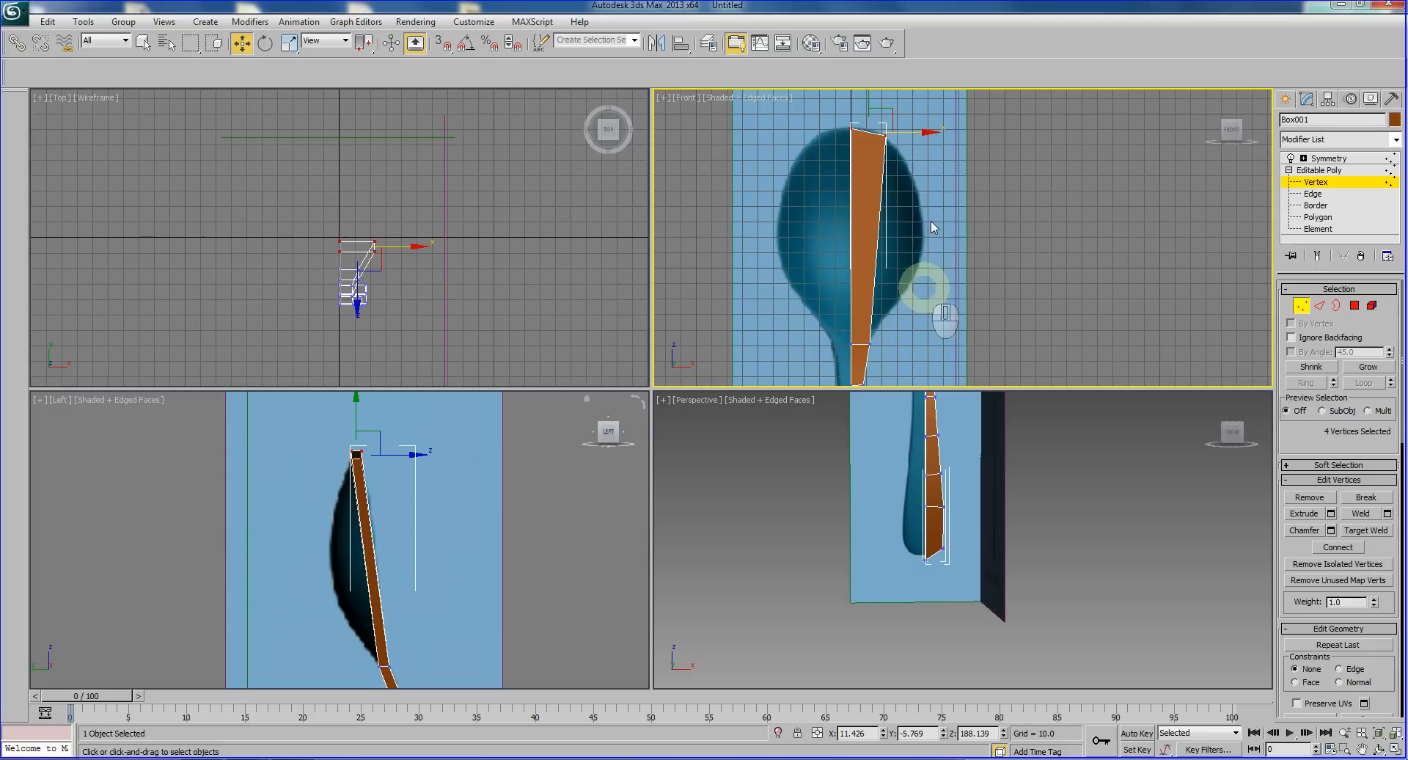
{"action": "left_click", "coordinate": [1312, 194]}
{"action": "left_click_drag", "start_coordinate": [808, 189], "coordinate": [945, 261]}
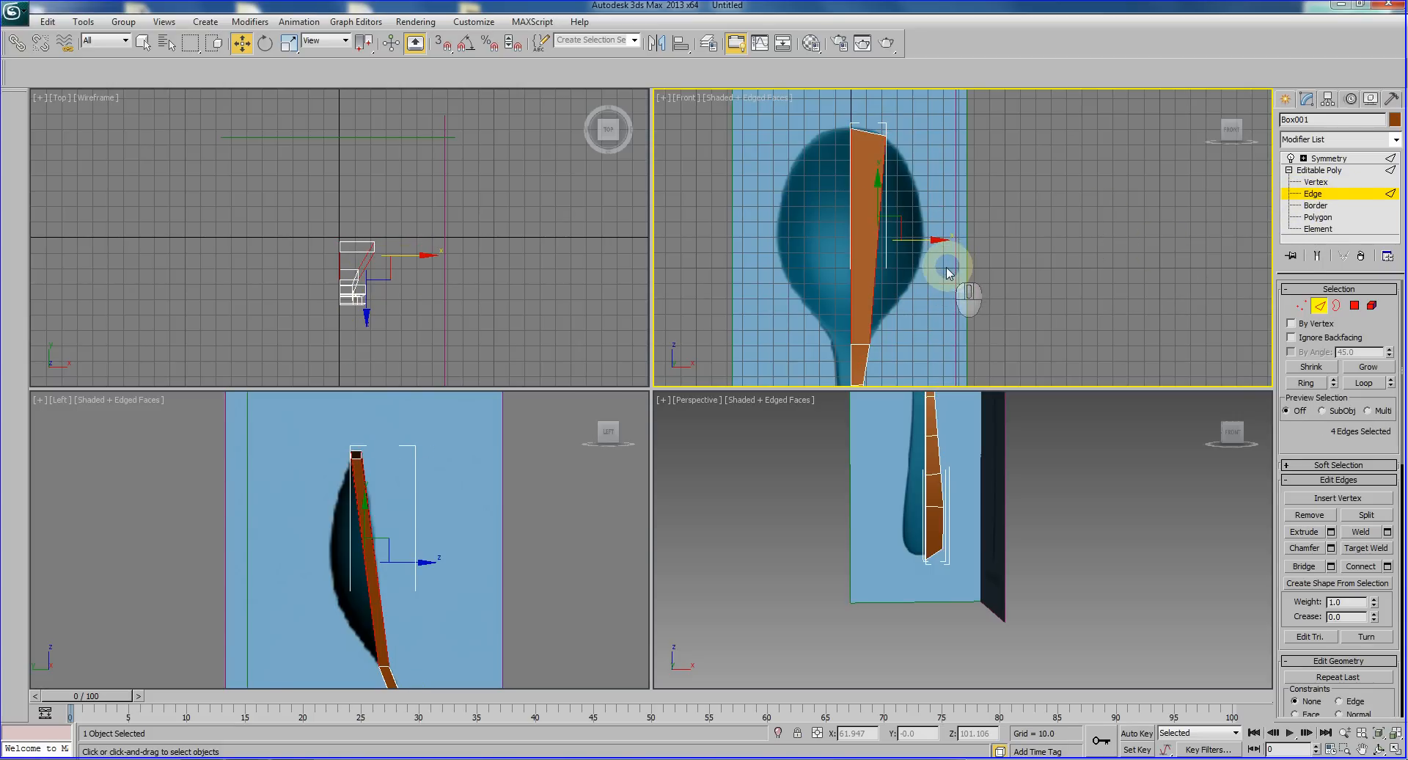
{"action": "left_click", "coordinate": [1386, 566]}
{"action": "left_click_drag", "start_coordinate": [946, 186], "coordinate": [1004, 185]}
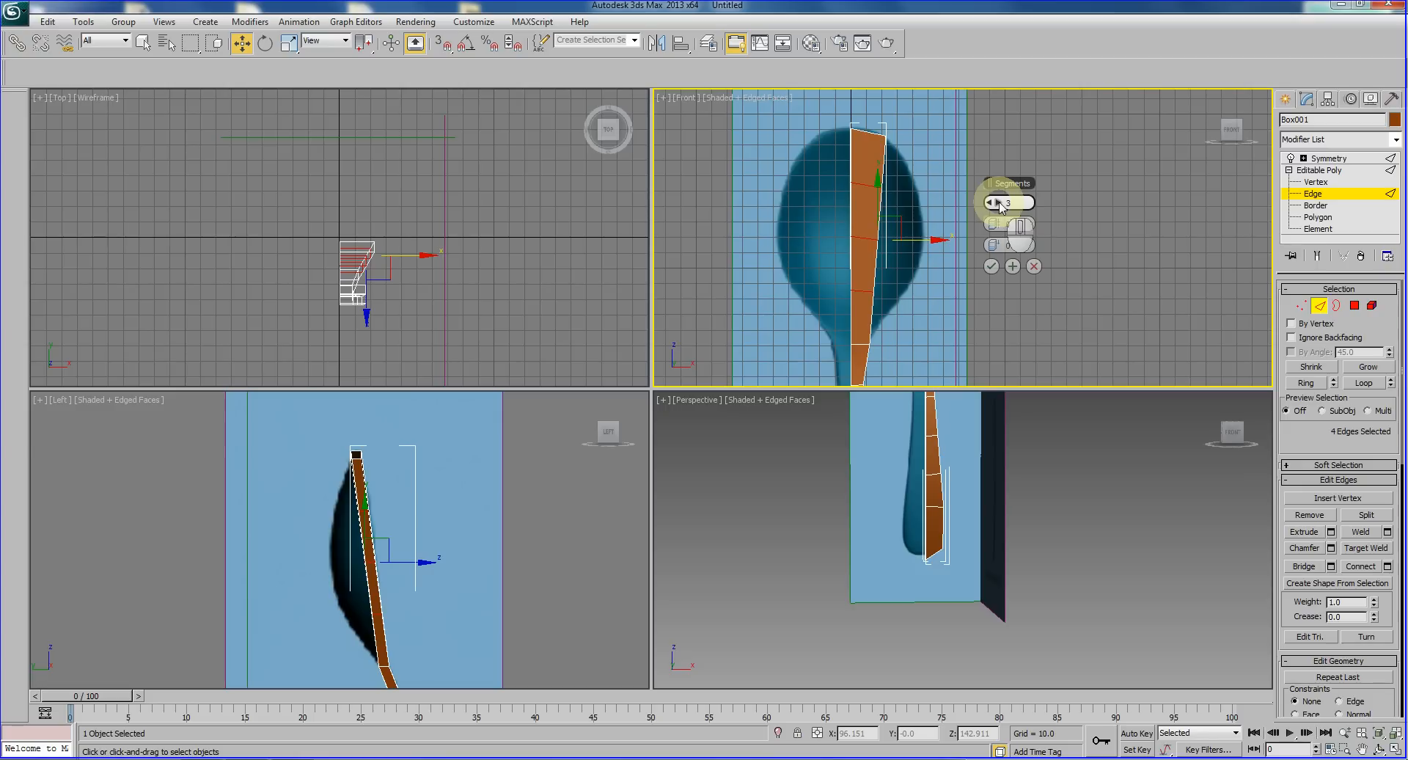
{"action": "left_click", "coordinate": [991, 265]}
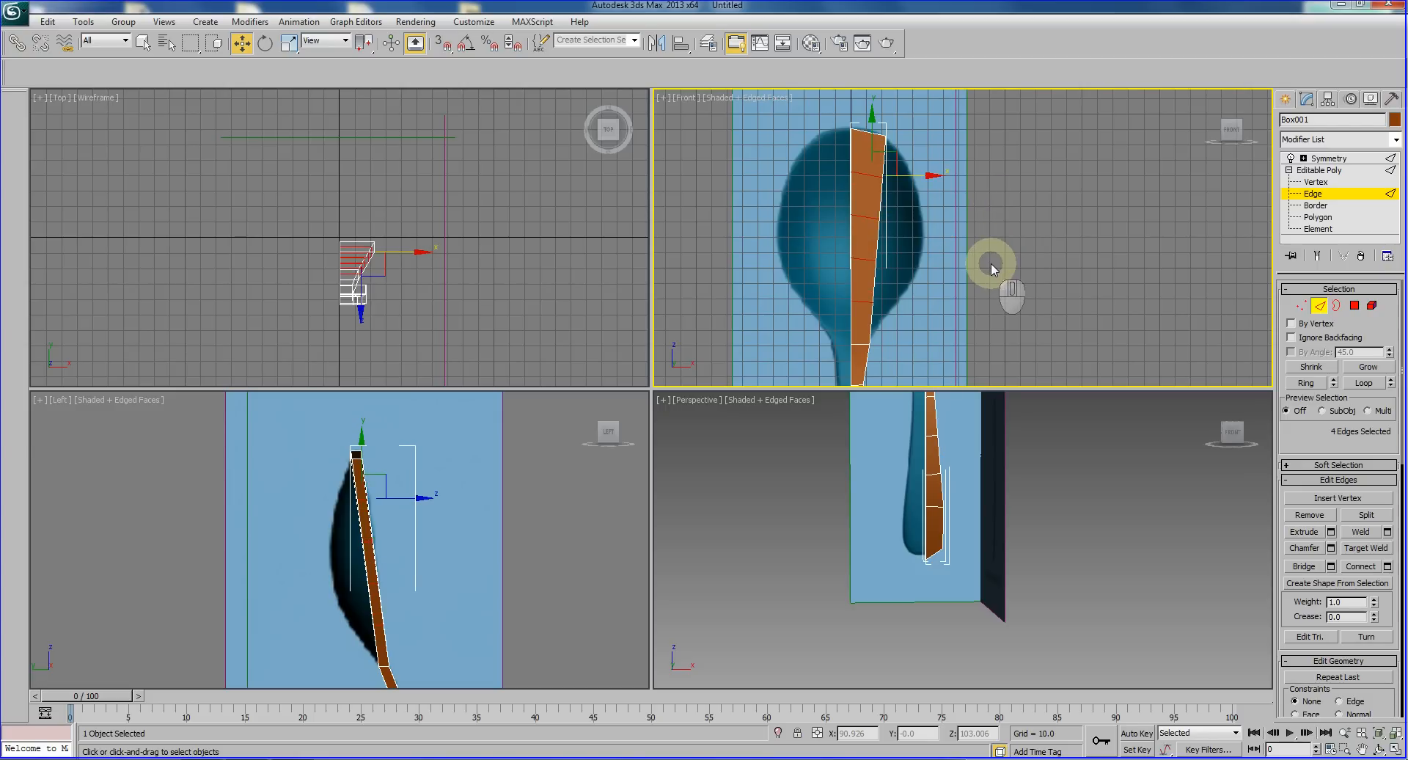
Step: Move the outer vertices of the upper three crosswise segments outward onto the bowl's outline in the front view
{"action": "left_click", "coordinate": [1316, 181]}
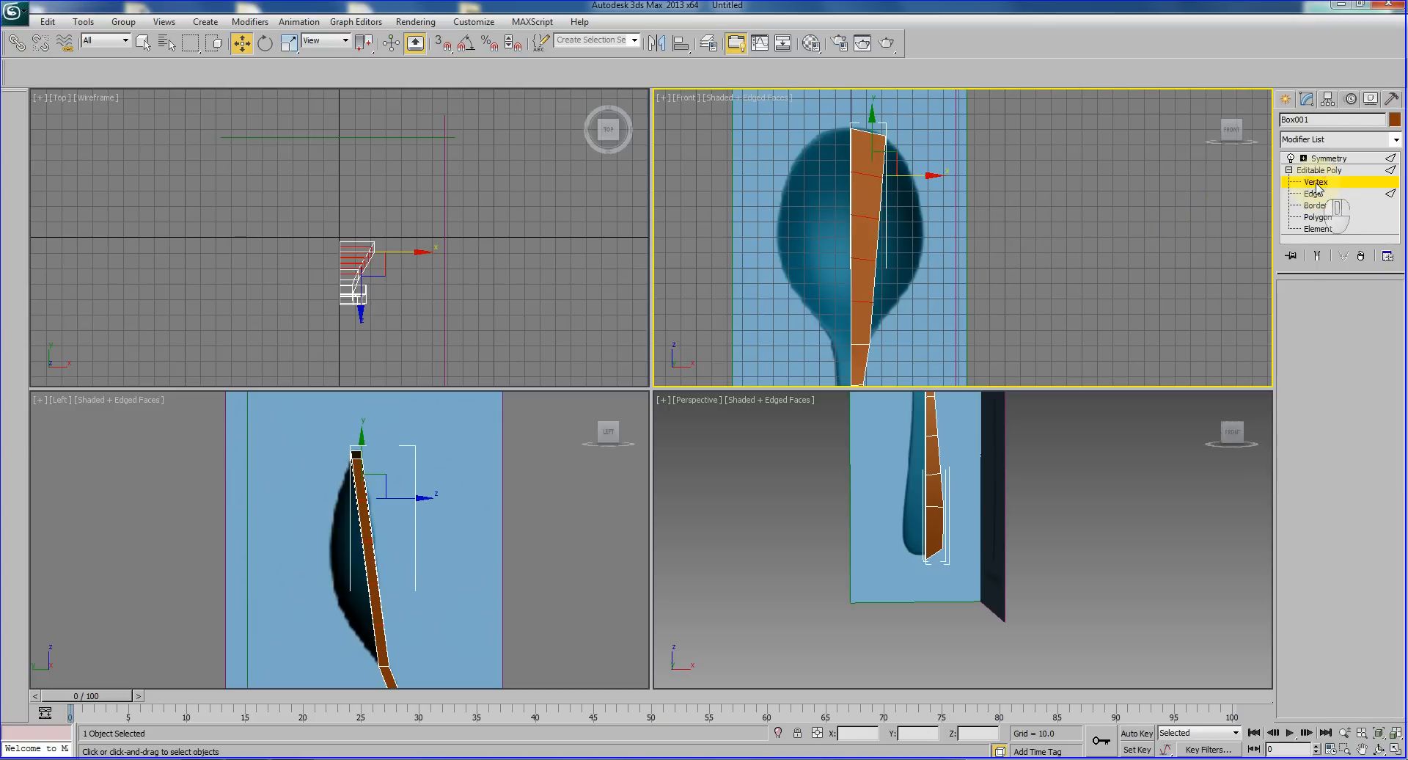
{"action": "scroll", "coordinate": [934, 269], "scroll_direction": "up", "scroll_amount": 3}
{"action": "left_click", "coordinate": [840, 168]}
{"action": "left_click_drag", "start_coordinate": [836, 160], "coordinate": [912, 163]}
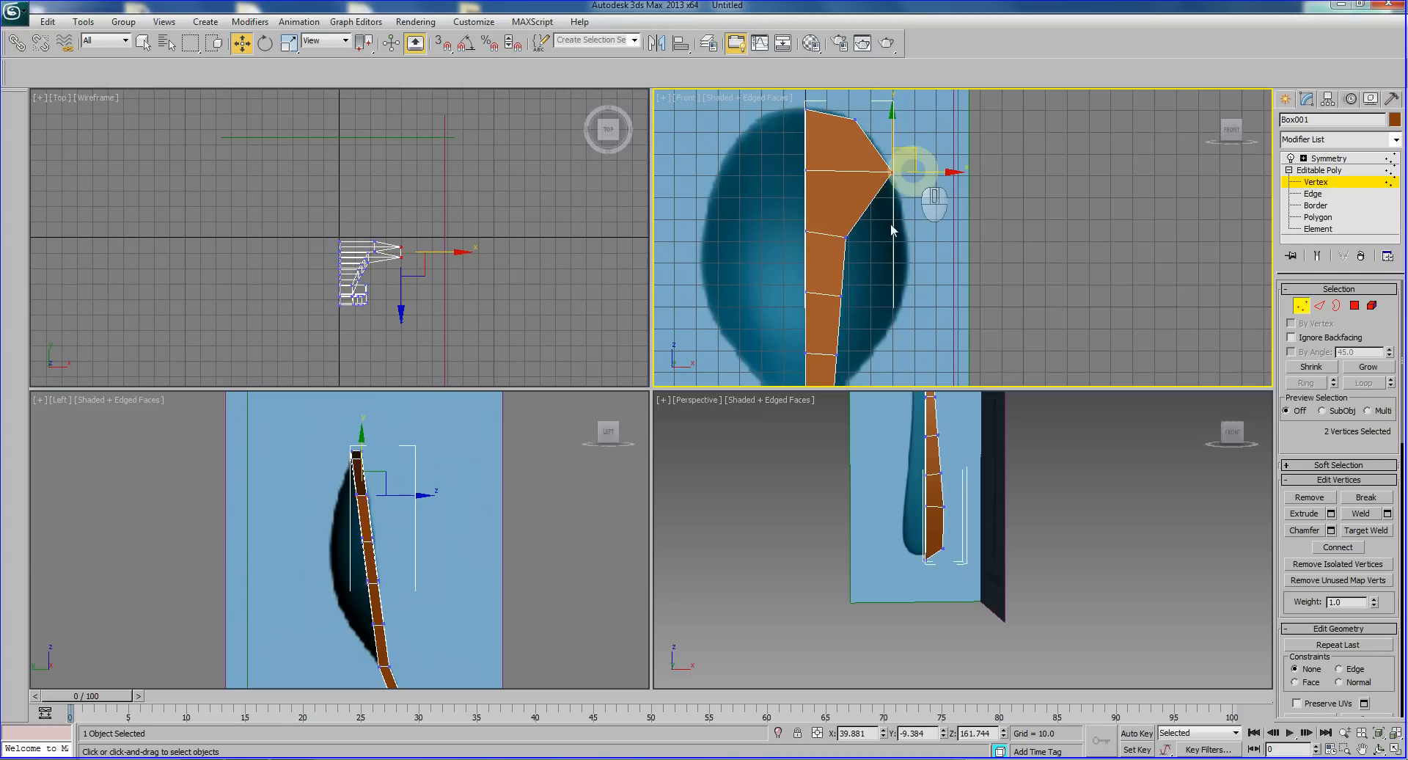
{"action": "left_click_drag", "start_coordinate": [842, 236], "coordinate": [935, 222]}
{"action": "middle_click_drag", "start_coordinate": [921, 234], "coordinate": [921, 180]}
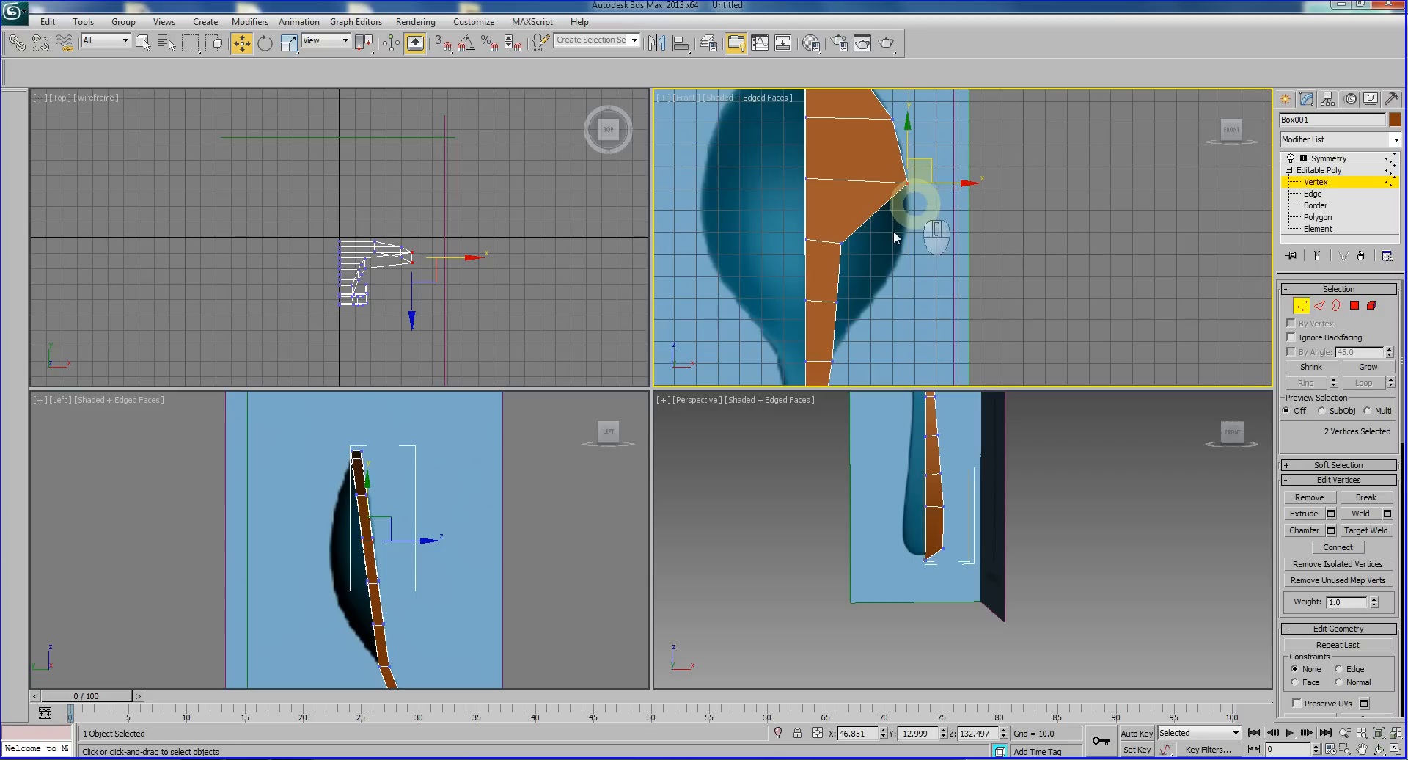
{"action": "left_click_drag", "start_coordinate": [891, 266], "coordinate": [930, 245]}
Step: Turn on see-through display and move the outer vertices of the lowest bowl segment onto the reference outline
{"action": "key", "text": "alt+x"}
{"action": "middle_click_drag", "start_coordinate": [909, 264], "coordinate": [882, 215]}
{"action": "left_click_drag", "start_coordinate": [816, 228], "coordinate": [867, 283]}
{"action": "left_click_drag", "start_coordinate": [856, 235], "coordinate": [873, 253]}
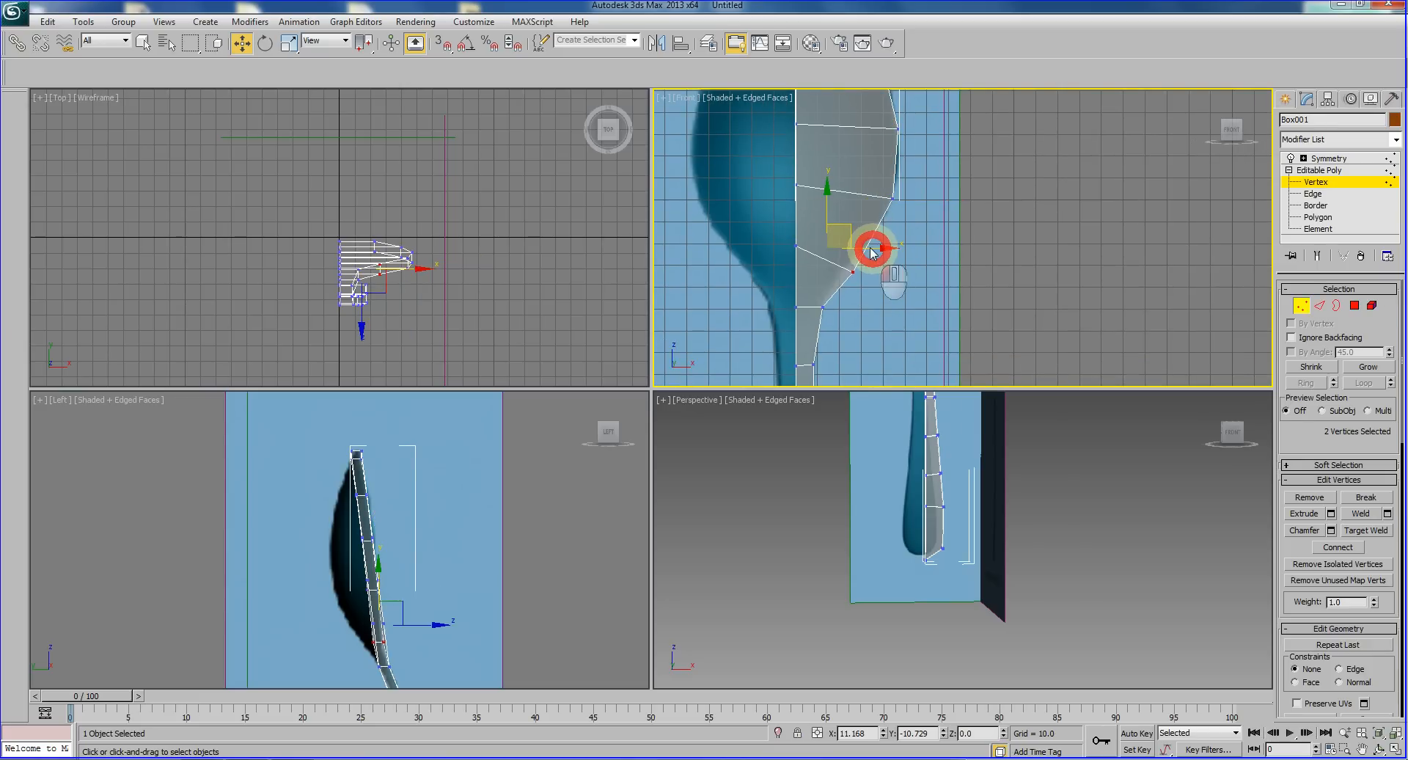
{"action": "left_click_drag", "start_coordinate": [937, 218], "coordinate": [913, 202]}
Step: Lower the centre-line vertices of the two lower bowl segments to level them with their outer vertices
{"action": "left_click_drag", "start_coordinate": [779, 228], "coordinate": [818, 268]}
{"action": "left_click_drag", "start_coordinate": [771, 170], "coordinate": [797, 196], "text": "ctrl"}
{"action": "left_click", "coordinate": [946, 253]}
{"action": "scroll", "coordinate": [946, 264], "scroll_direction": "down", "scroll_amount": 2}
{"action": "middle_click_drag", "start_coordinate": [983, 516], "coordinate": [968, 571]}
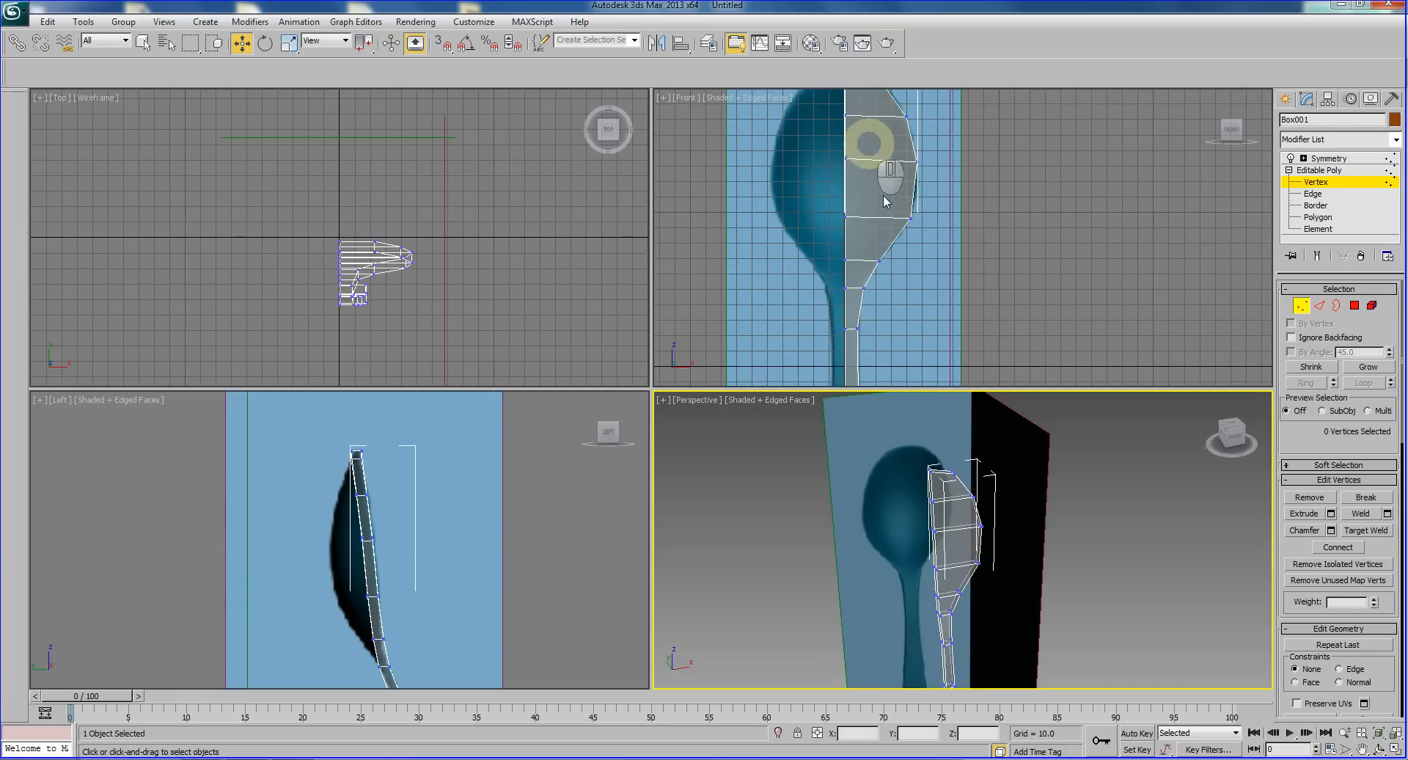
{"action": "scroll", "coordinate": [886, 234], "scroll_direction": "down", "scroll_amount": 3}
{"action": "middle_click_drag", "start_coordinate": [915, 247], "coordinate": [903, 188]}
{"action": "scroll", "coordinate": [903, 188], "scroll_direction": "down", "scroll_amount": 2}
{"action": "scroll", "coordinate": [945, 305], "scroll_direction": "up", "scroll_amount": 4}
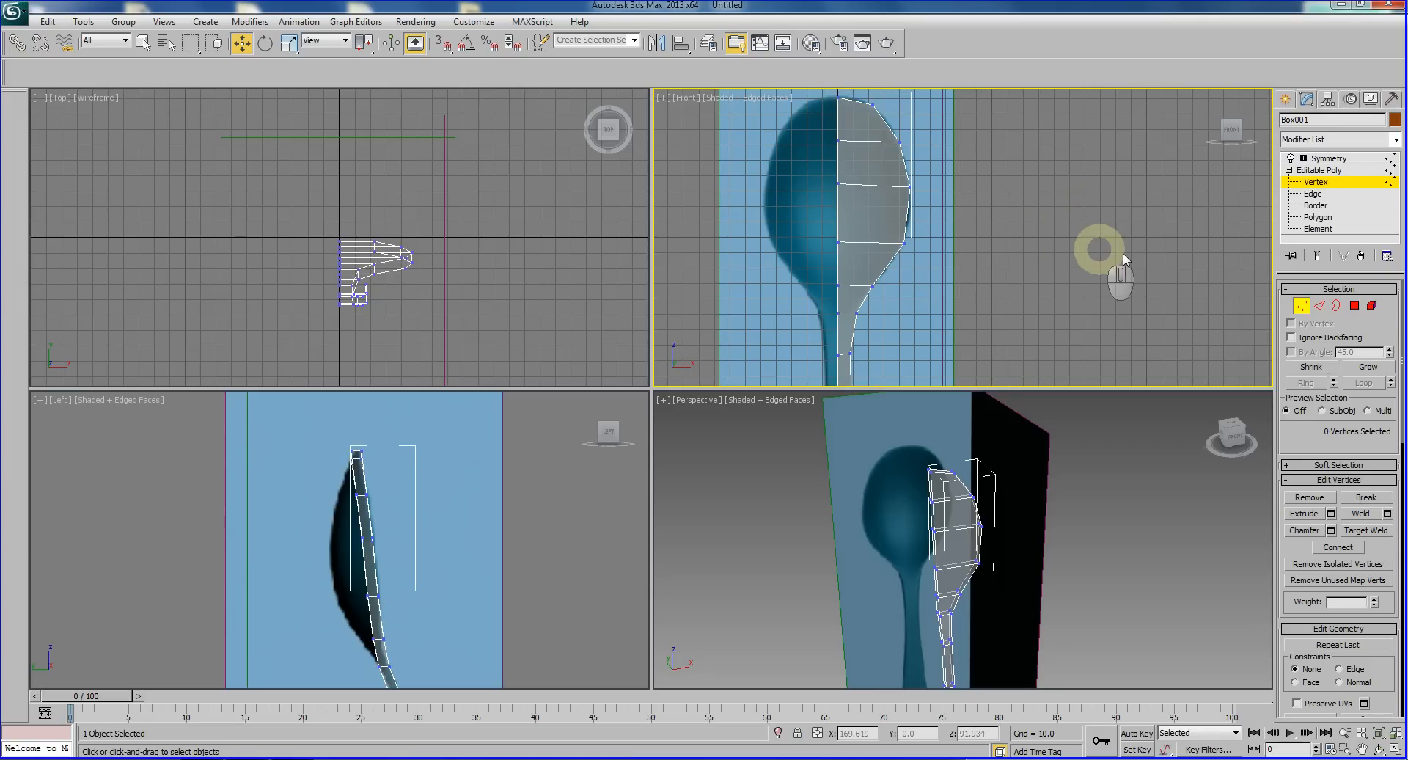
Step: Select the ring of crosswise edges around the half spoon and connect it with one lengthwise segment
{"action": "left_click", "coordinate": [1312, 194]}
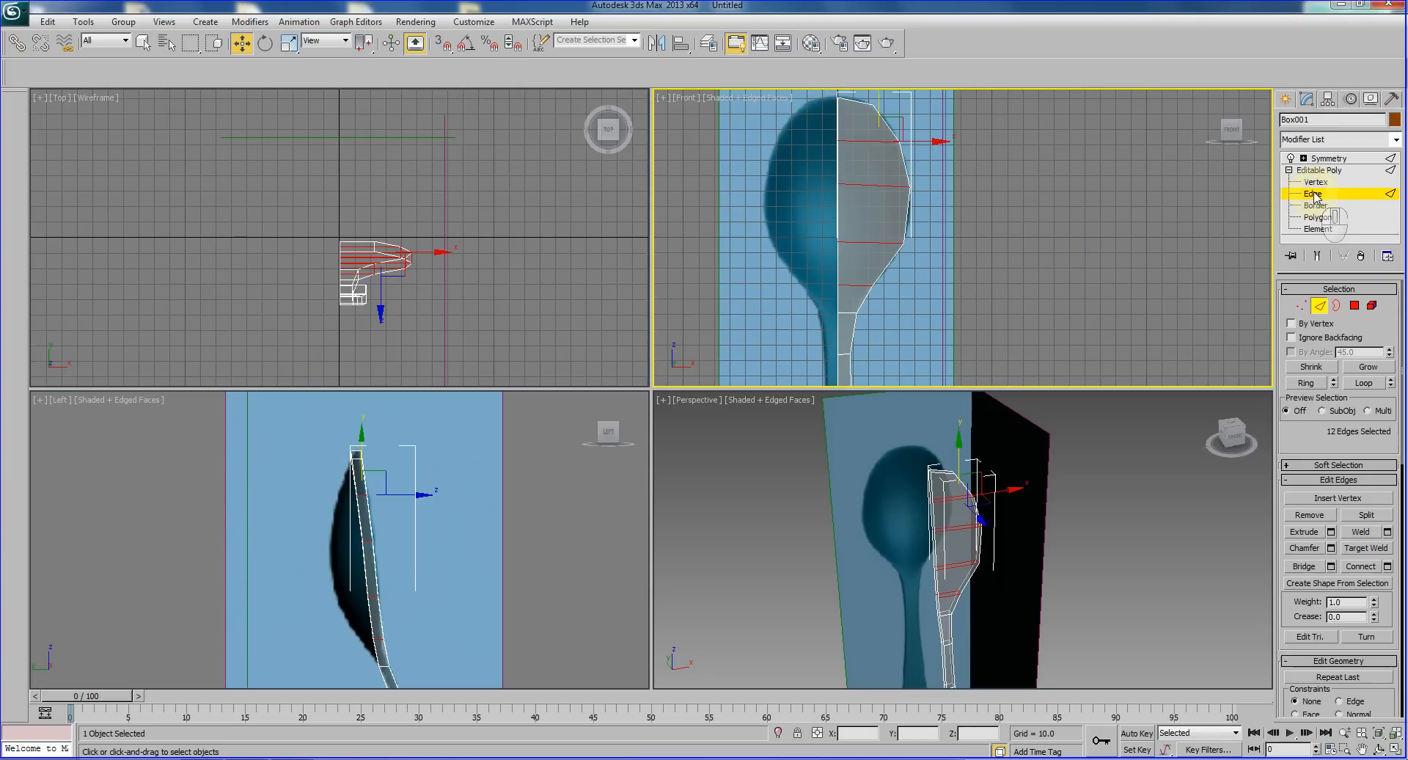
{"action": "left_click", "coordinate": [1026, 219]}
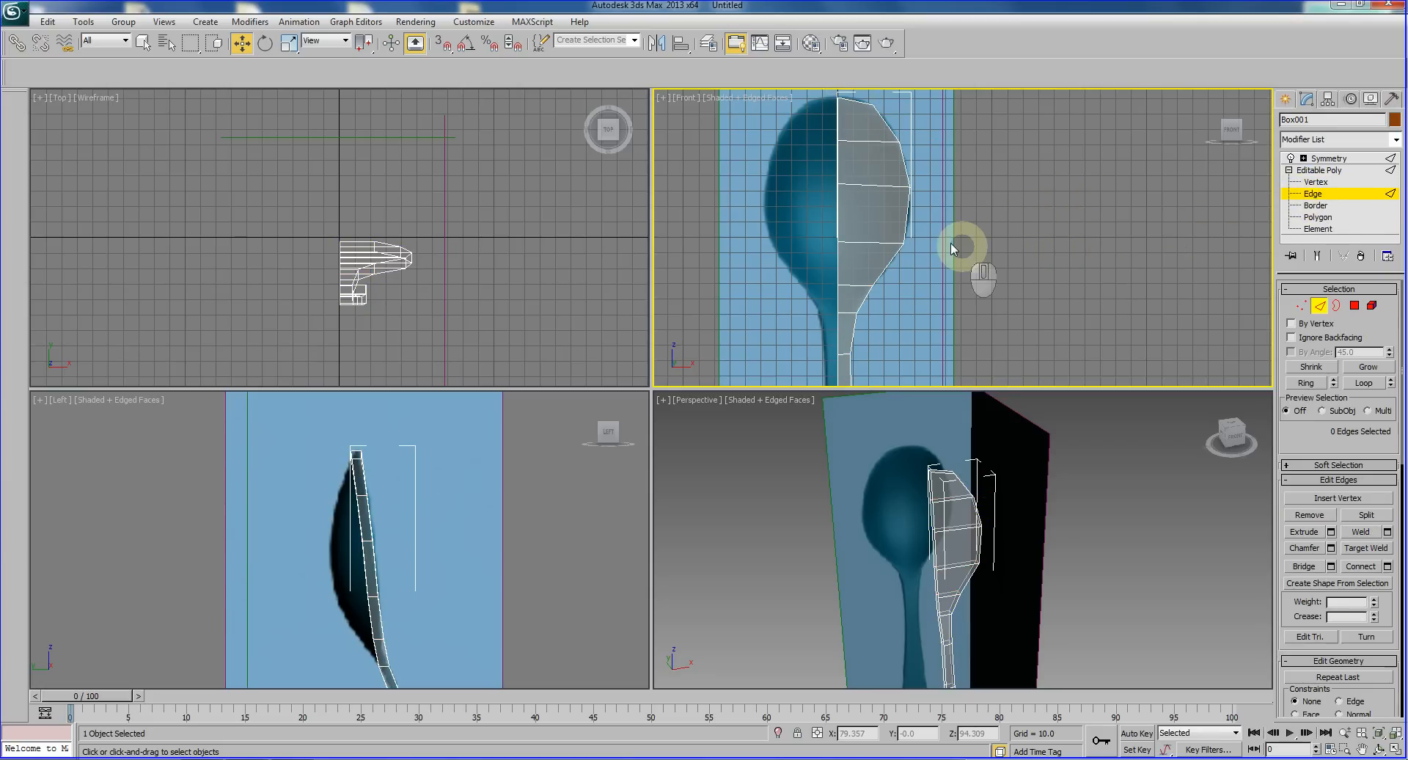
{"action": "left_click", "coordinate": [862, 191]}
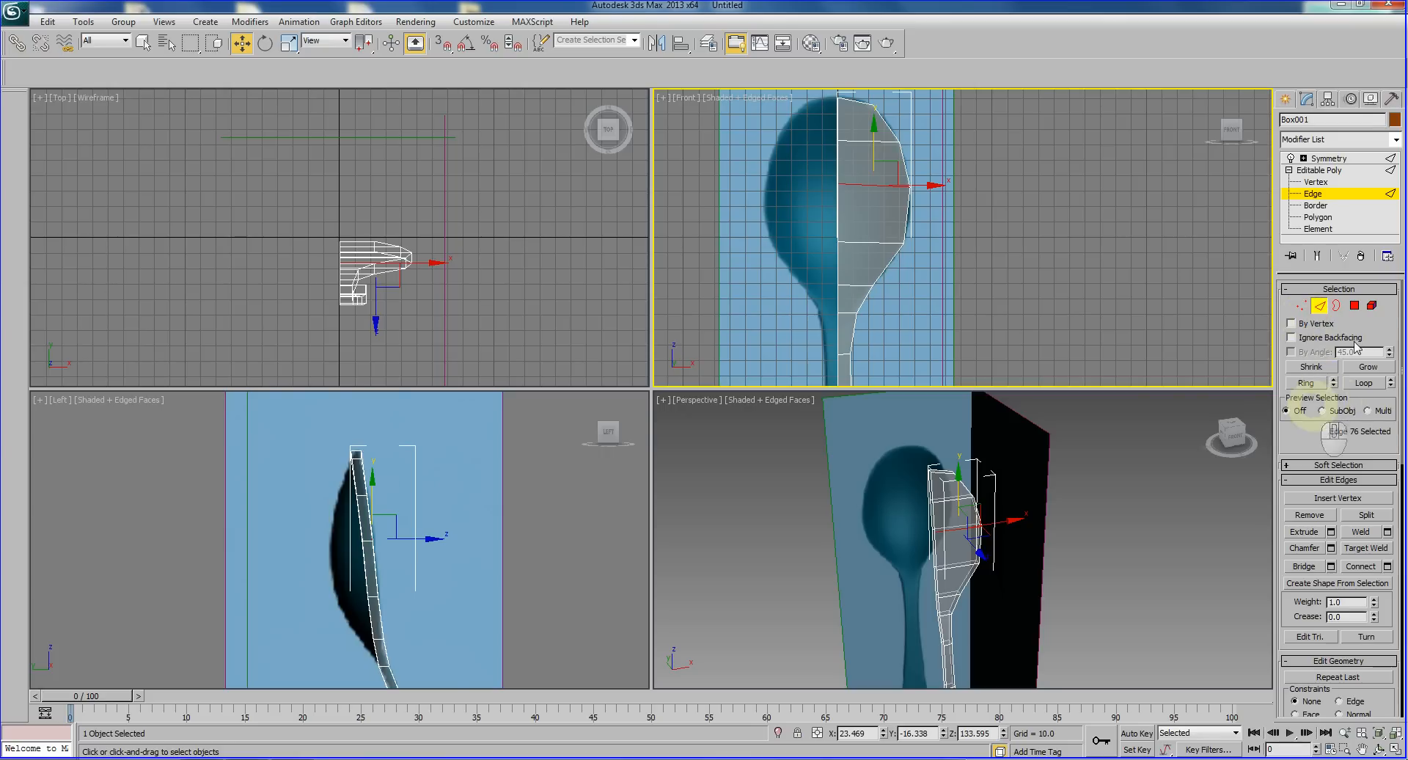
{"action": "left_click", "coordinate": [1304, 383]}
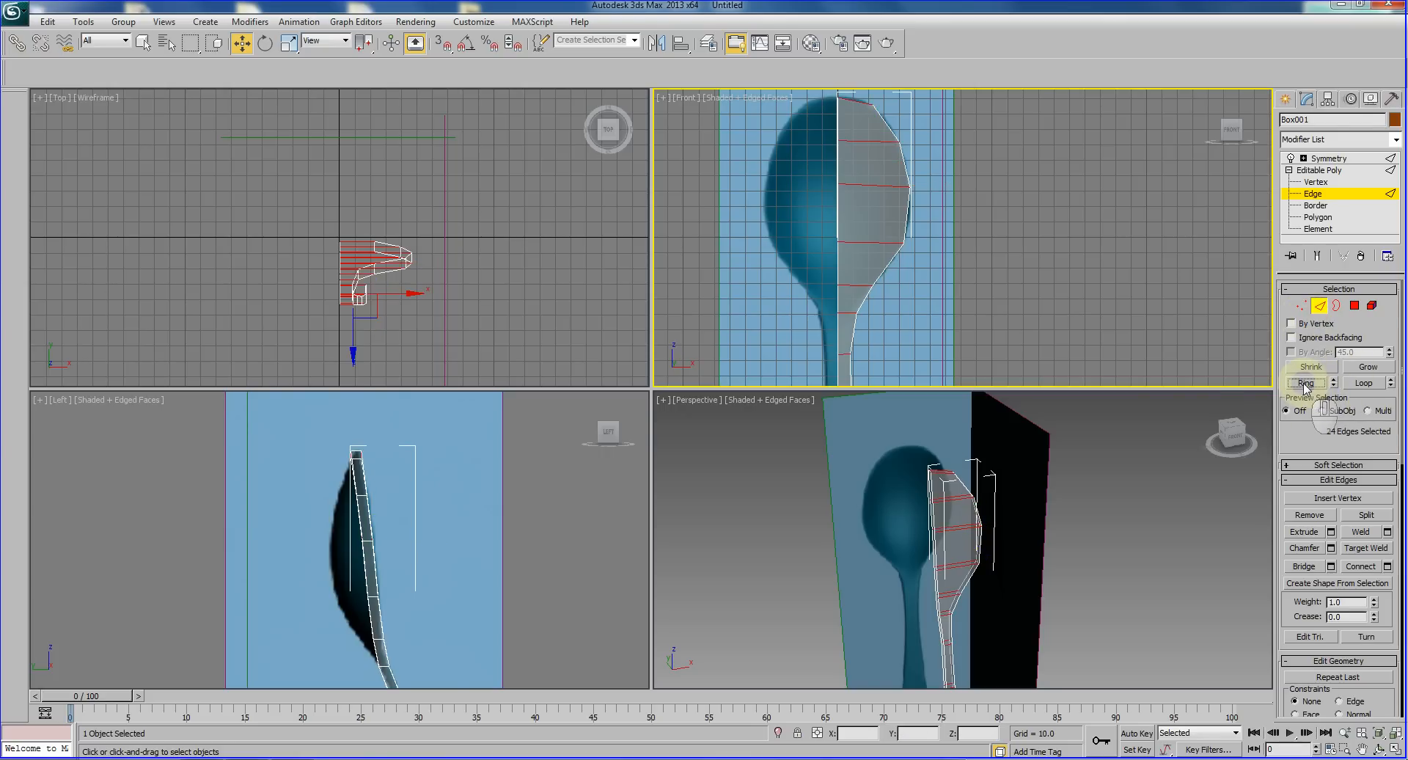
{"action": "middle_click_drag", "start_coordinate": [1027, 569], "coordinate": [1016, 627], "text": "alt"}
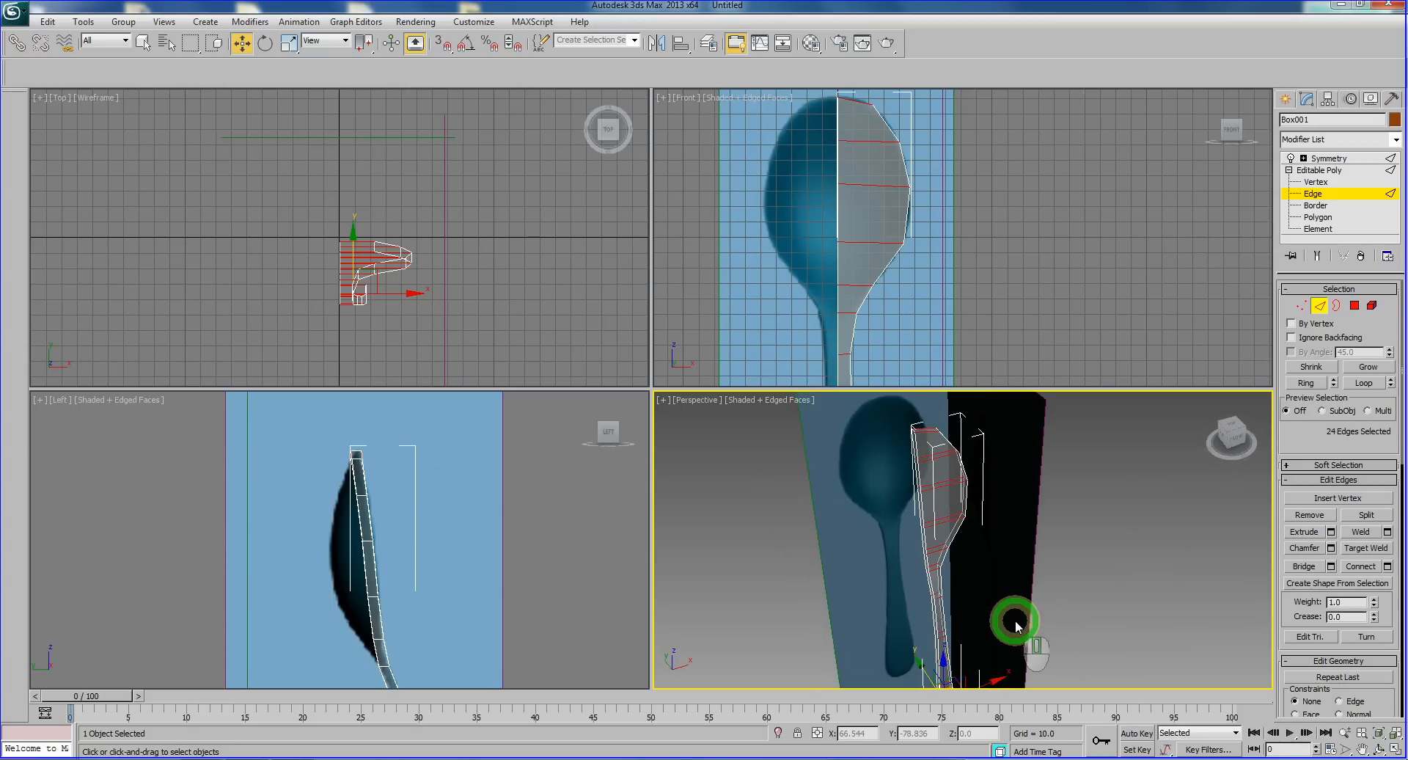
{"action": "middle_click_drag", "start_coordinate": [976, 251], "coordinate": [985, 259]}
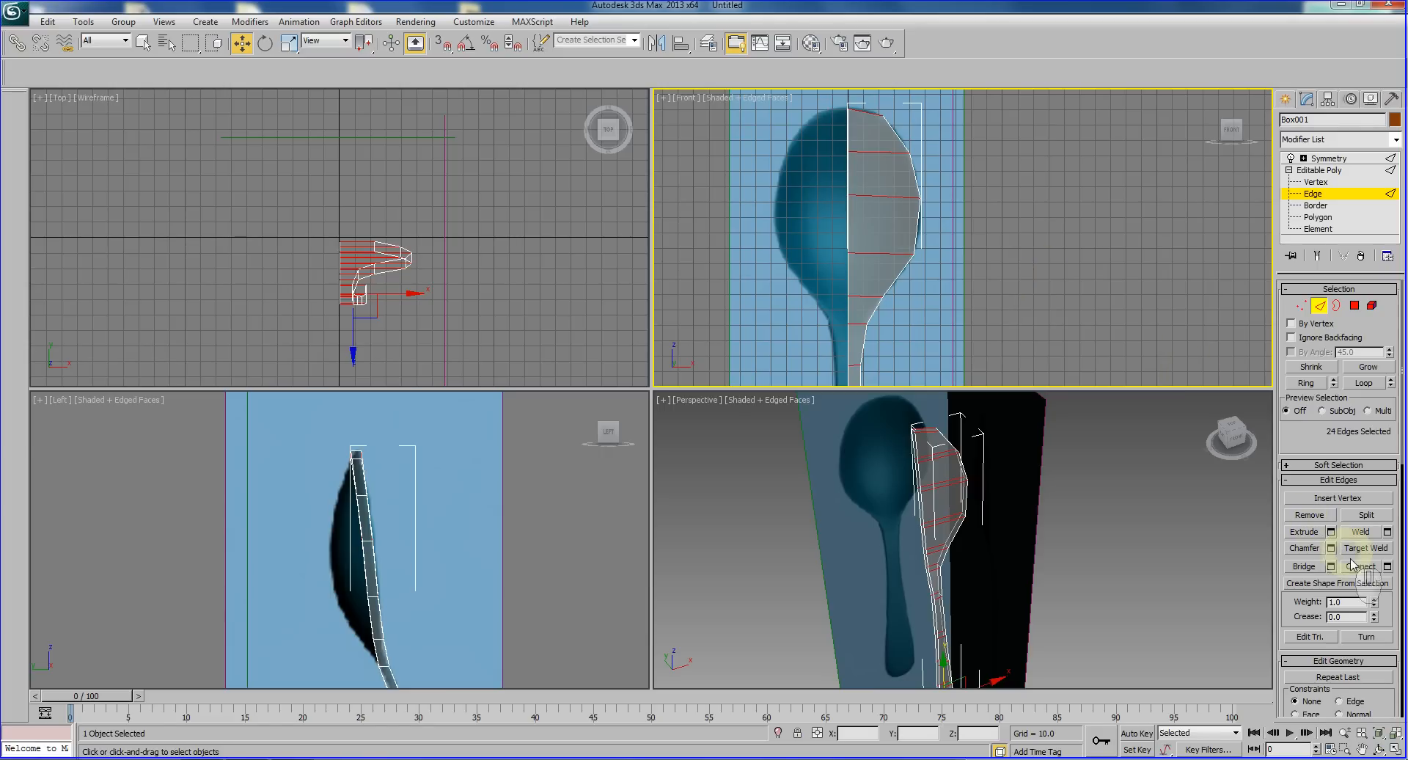
{"action": "left_click", "coordinate": [1387, 567]}
{"action": "left_click", "coordinate": [994, 203]}
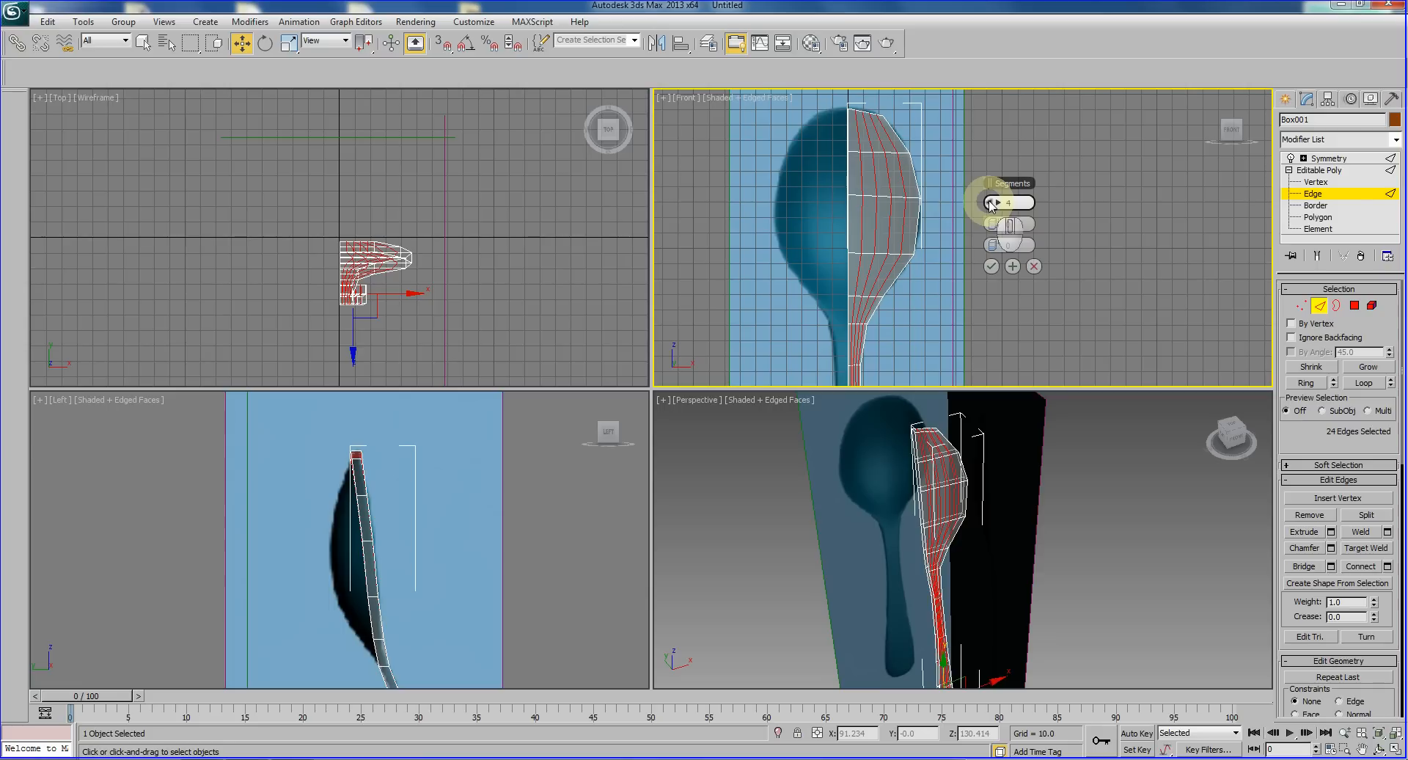
{"action": "scroll", "coordinate": [990, 204], "scroll_direction": "down", "scroll_amount": 3}
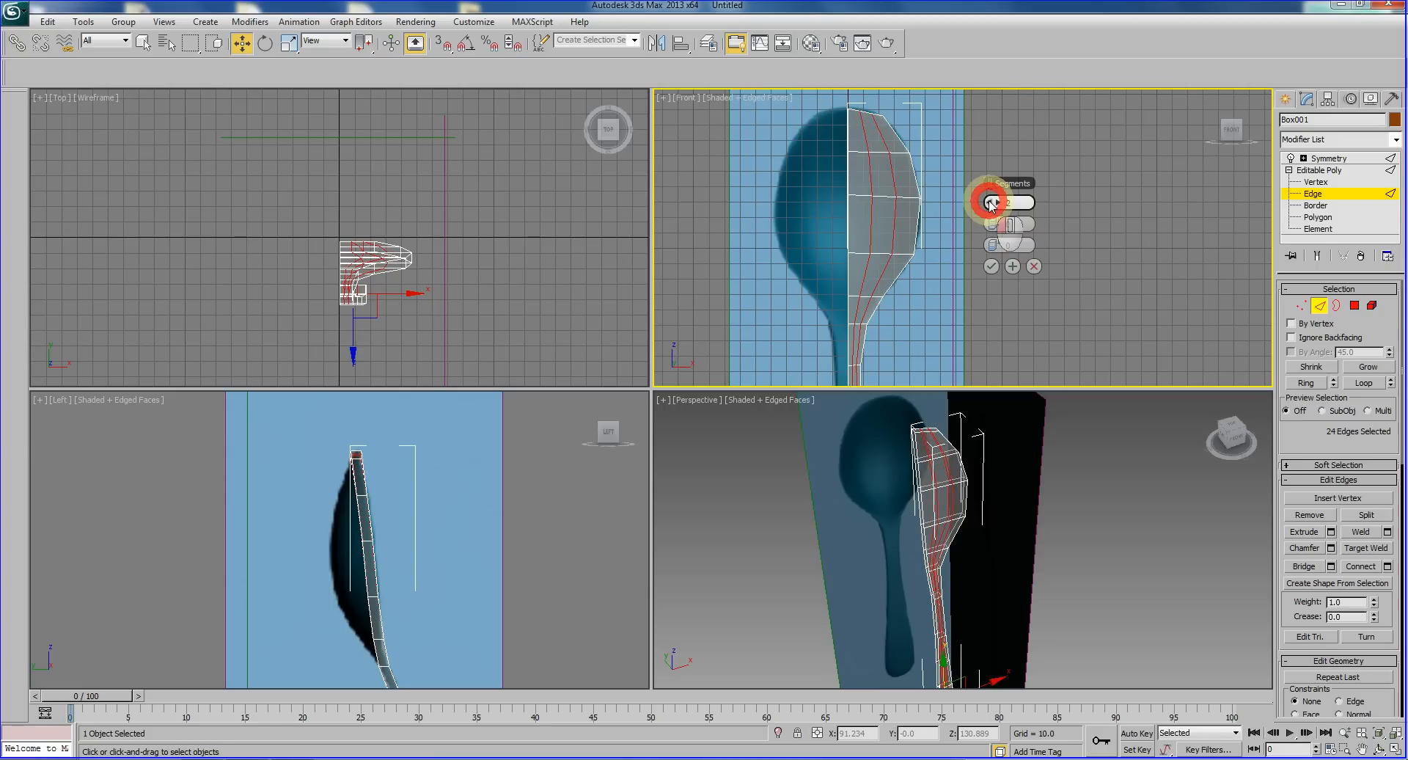
{"action": "left_click", "coordinate": [991, 266]}
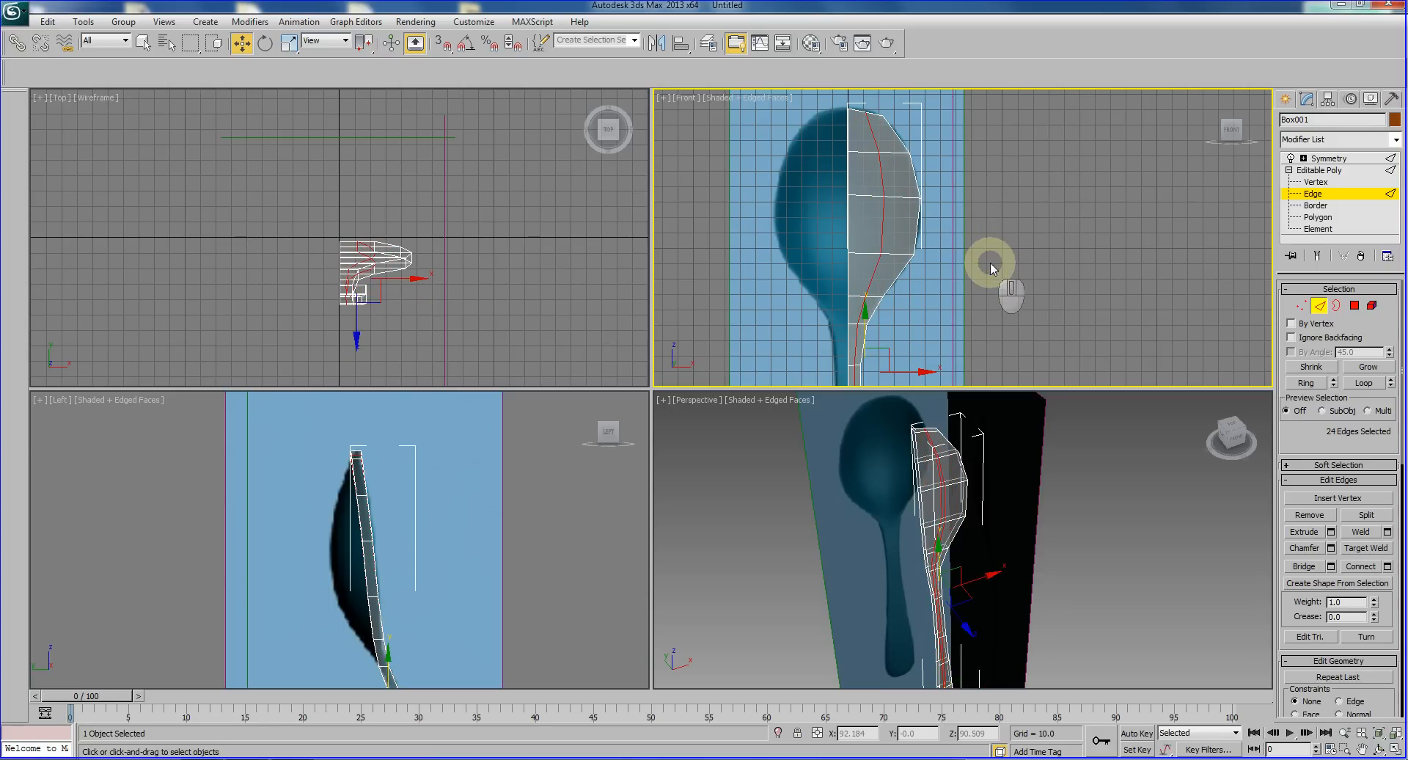
{"action": "left_click", "coordinate": [1019, 245]}
Step: Lower the middle vertices at the handle's end onto the rounded reference outline in the front view
{"action": "middle_click_drag", "start_coordinate": [1009, 283], "coordinate": [1247, 179]}
{"action": "left_click", "coordinate": [1313, 183]}
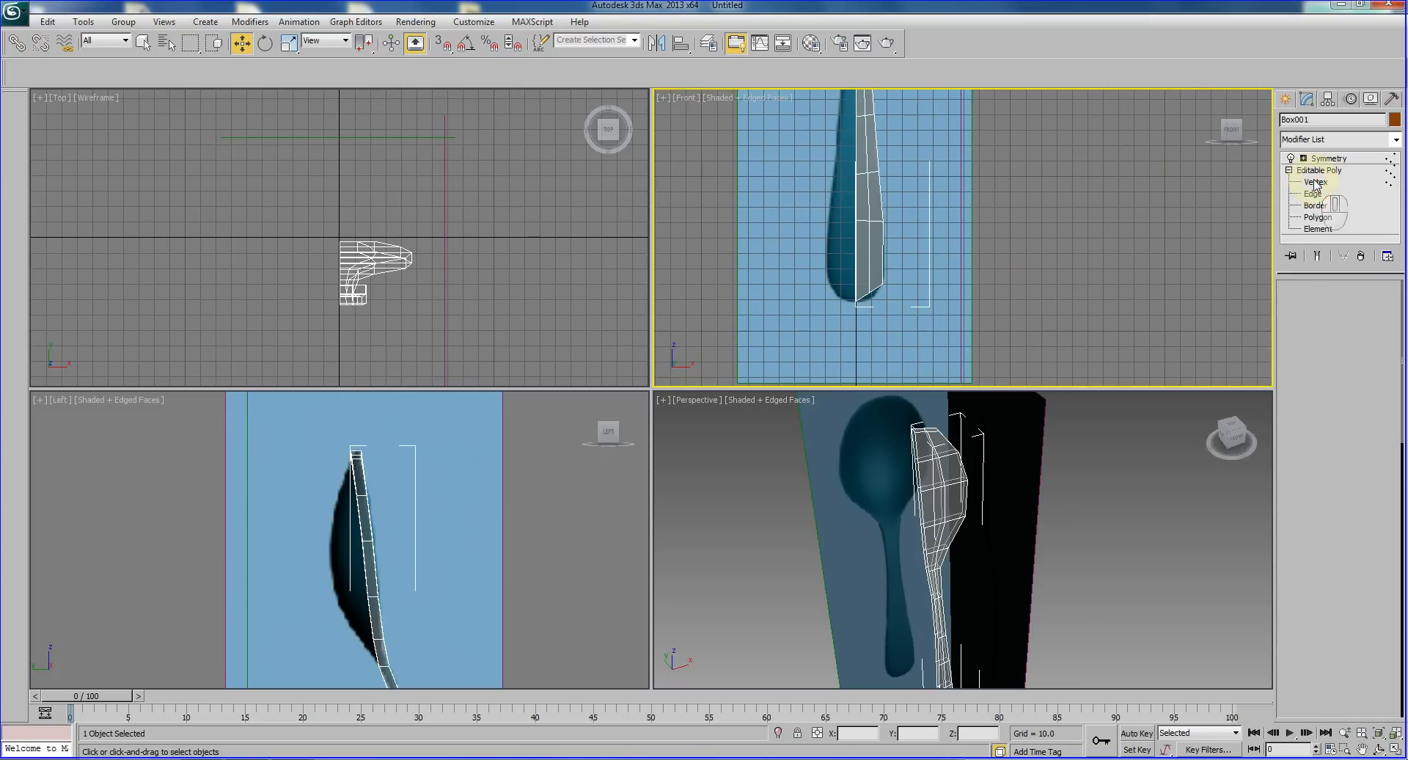
{"action": "middle_click_drag", "start_coordinate": [923, 285], "coordinate": [943, 256]}
{"action": "scroll", "coordinate": [929, 231], "scroll_direction": "up", "scroll_amount": 4}
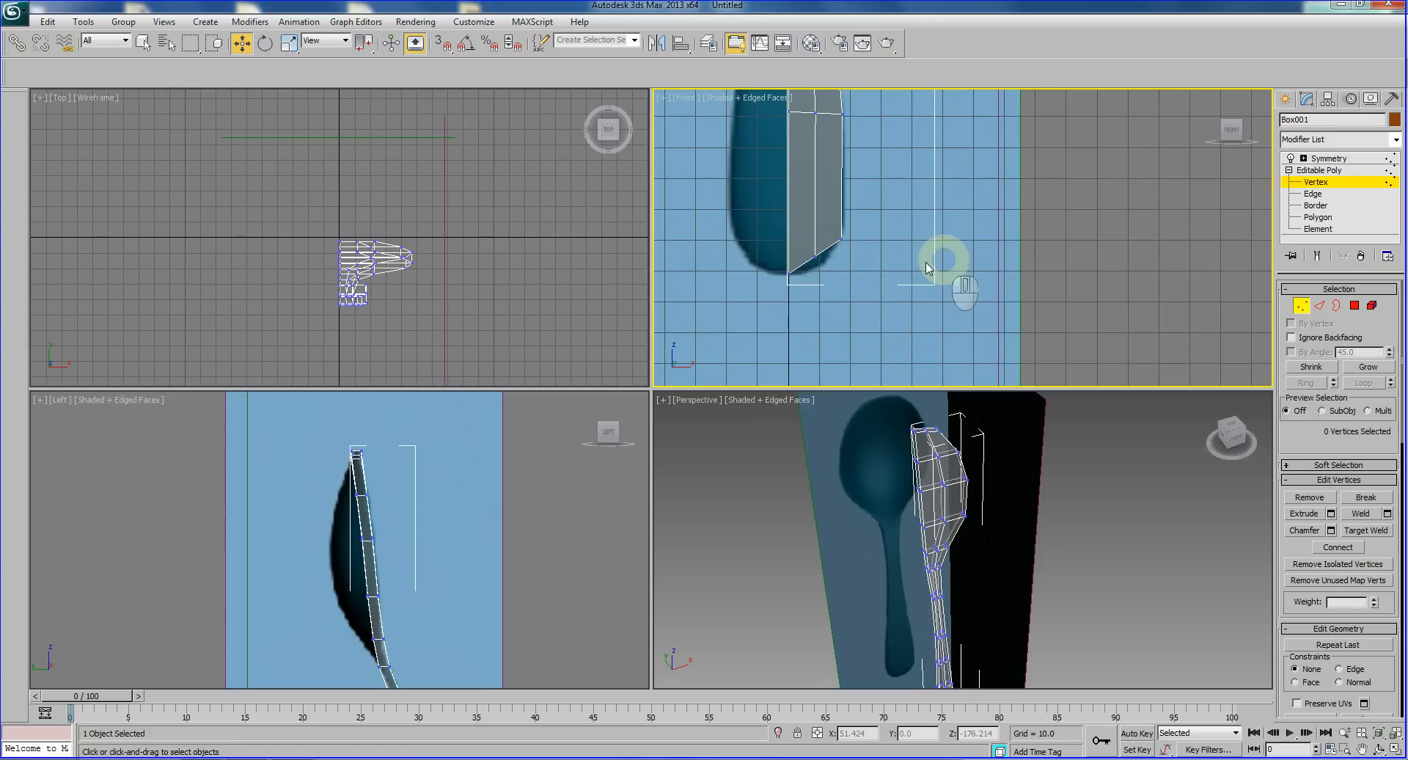
{"action": "left_click_drag", "start_coordinate": [802, 244], "coordinate": [834, 286]}
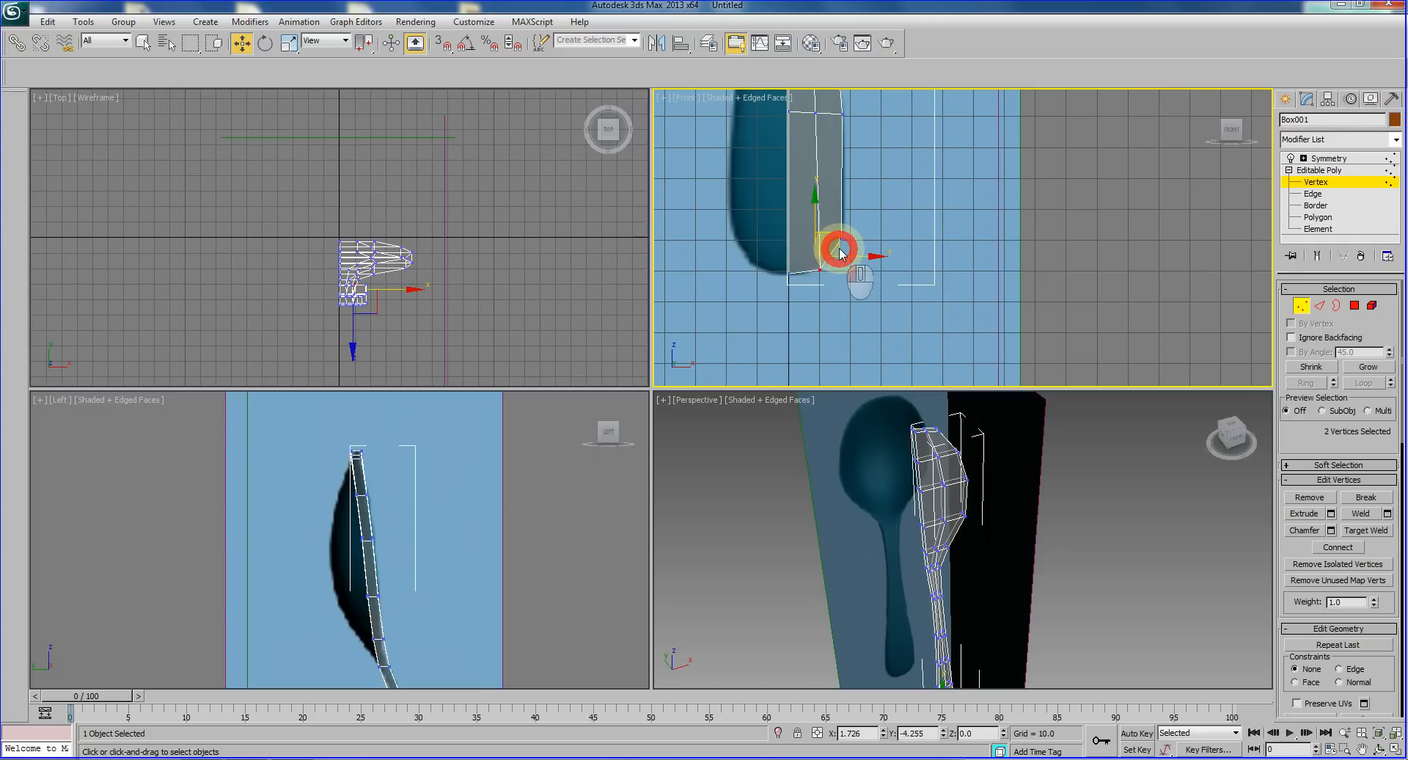
{"action": "left_click_drag", "start_coordinate": [882, 272], "coordinate": [861, 230]}
{"action": "left_click", "coordinate": [866, 217]}
Step: Adjust the middle and outer vertices at the bowl's tip onto the reference outline in the front view
{"action": "middle_click_drag", "start_coordinate": [934, 245], "coordinate": [943, 305]}
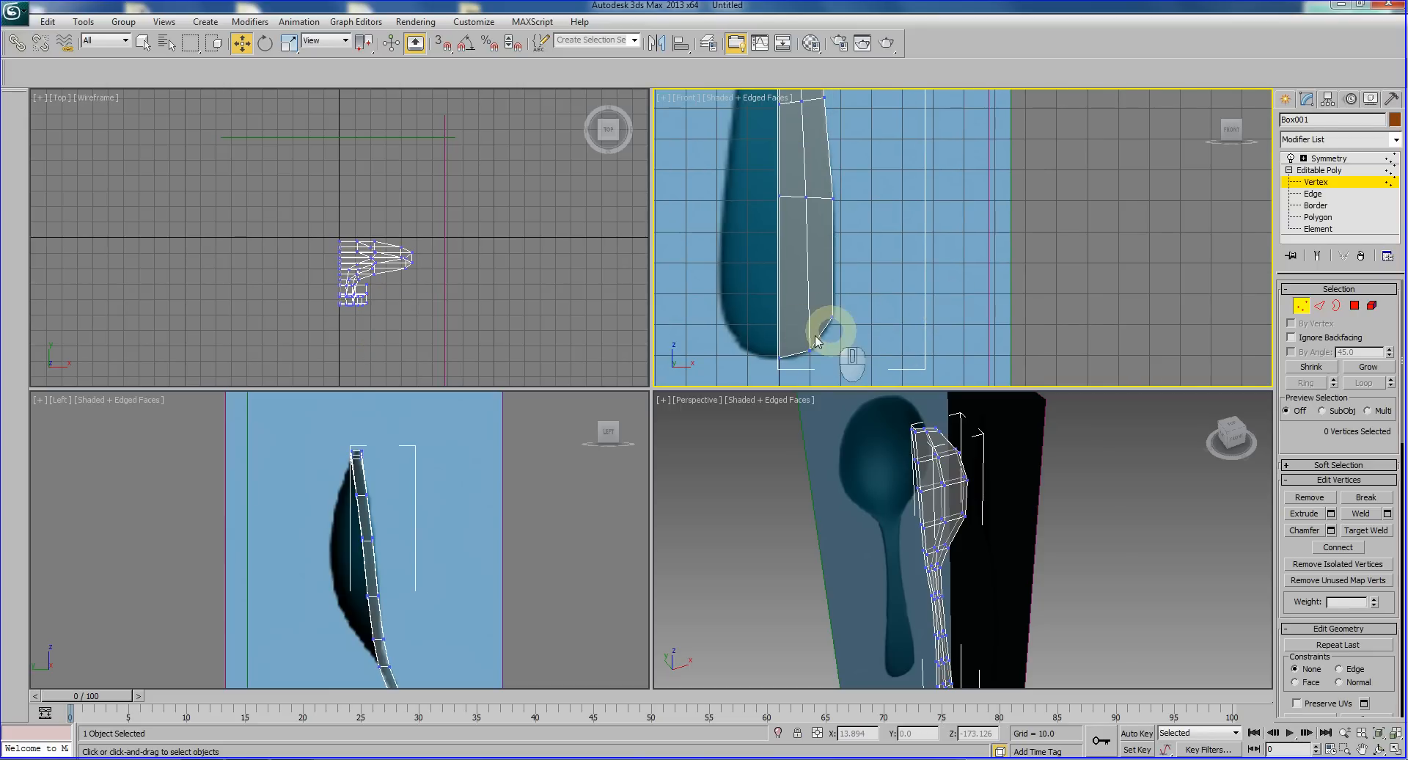
{"action": "middle_click_drag", "start_coordinate": [932, 253], "coordinate": [943, 308]}
{"action": "scroll", "coordinate": [943, 308], "scroll_direction": "down", "scroll_amount": 4}
{"action": "middle_click_drag", "start_coordinate": [966, 107], "coordinate": [960, 321]}
{"action": "middle_click_drag", "start_coordinate": [958, 217], "coordinate": [962, 352]}
{"action": "middle_click_drag", "start_coordinate": [963, 293], "coordinate": [966, 348]}
{"action": "scroll", "coordinate": [957, 297], "scroll_direction": "up", "scroll_amount": 2}
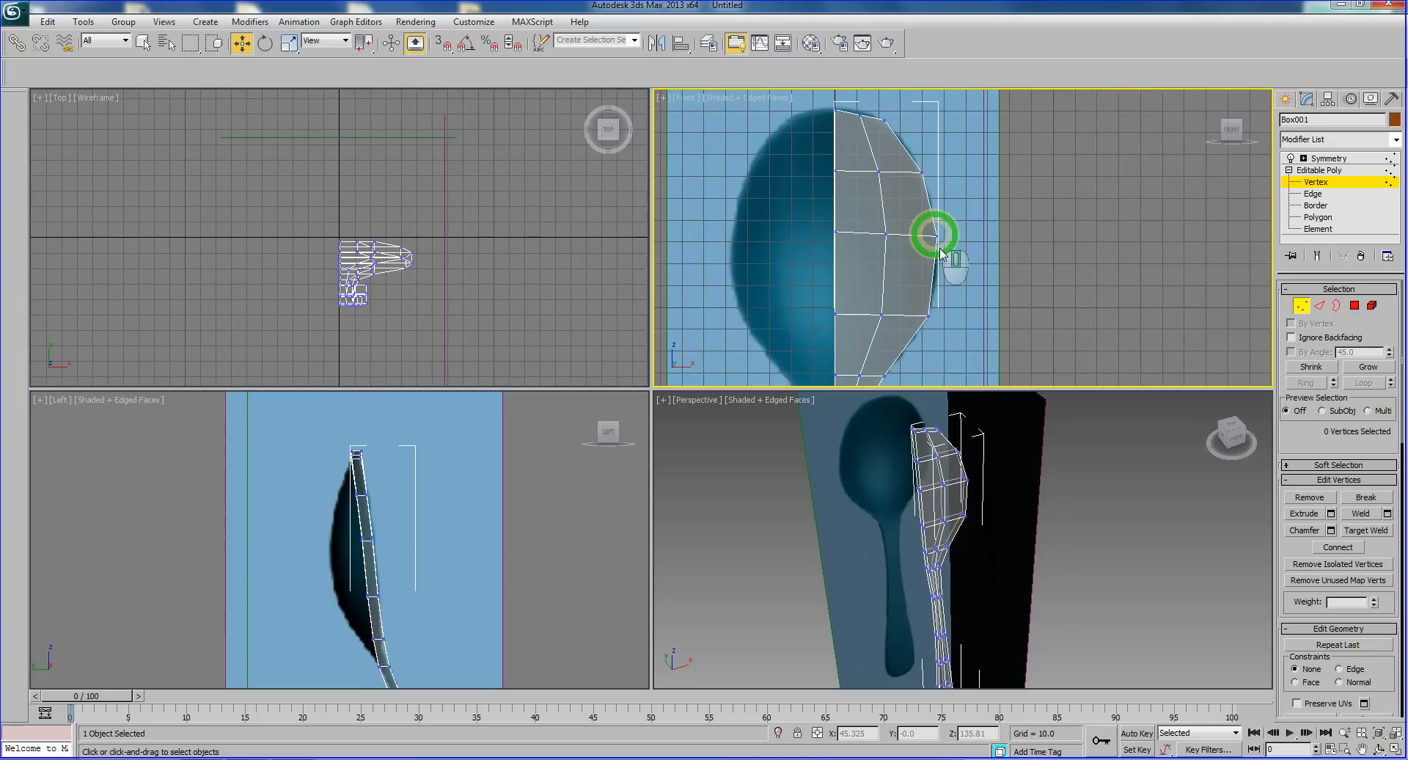
{"action": "scroll", "coordinate": [941, 253], "scroll_direction": "up", "scroll_amount": 4}
{"action": "left_click_drag", "start_coordinate": [796, 212], "coordinate": [840, 272]}
{"action": "left_click_drag", "start_coordinate": [834, 215], "coordinate": [899, 279]}
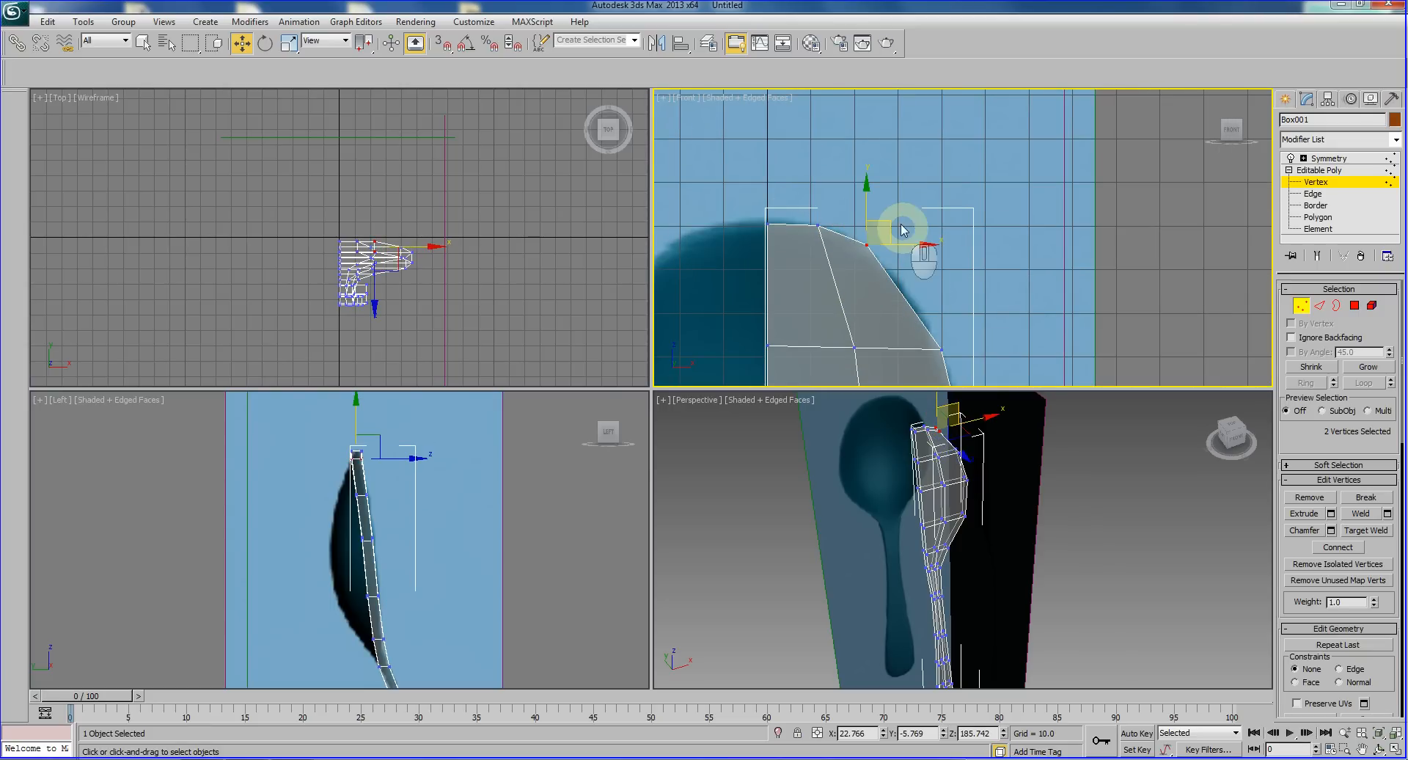
{"action": "left_click_drag", "start_coordinate": [891, 229], "coordinate": [907, 243]}
Step: Examine the bowl's mesh against the reference images in the front, left and perspective views
{"action": "middle_click_drag", "start_coordinate": [1000, 305], "coordinate": [1035, 178]}
{"action": "scroll", "coordinate": [973, 186], "scroll_direction": "down", "scroll_amount": 4}
{"action": "middle_click_drag", "start_coordinate": [1036, 235], "coordinate": [1010, 195]}
{"action": "left_click_drag", "start_coordinate": [981, 307], "coordinate": [1021, 258]}
{"action": "left_click", "coordinate": [1070, 382]}
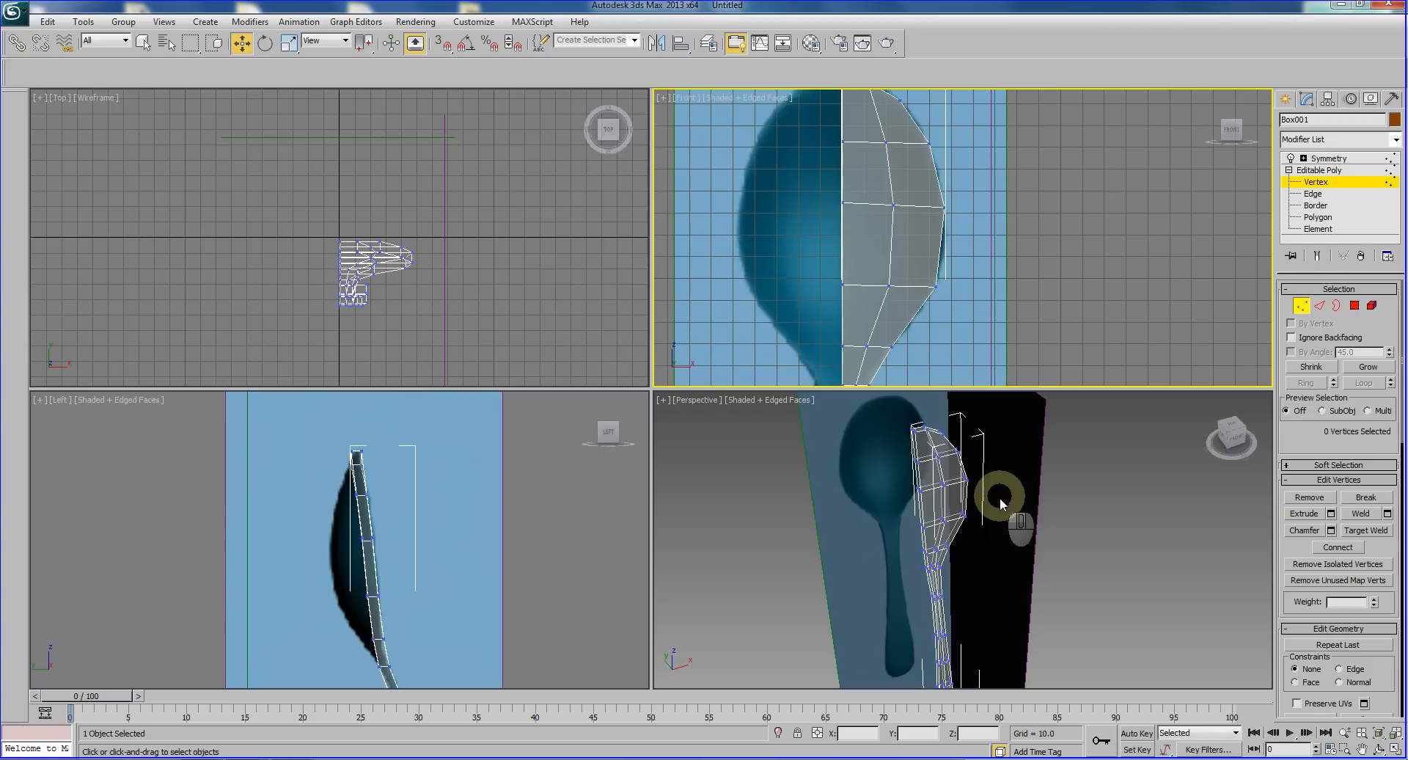
{"action": "key", "text": "alt"}
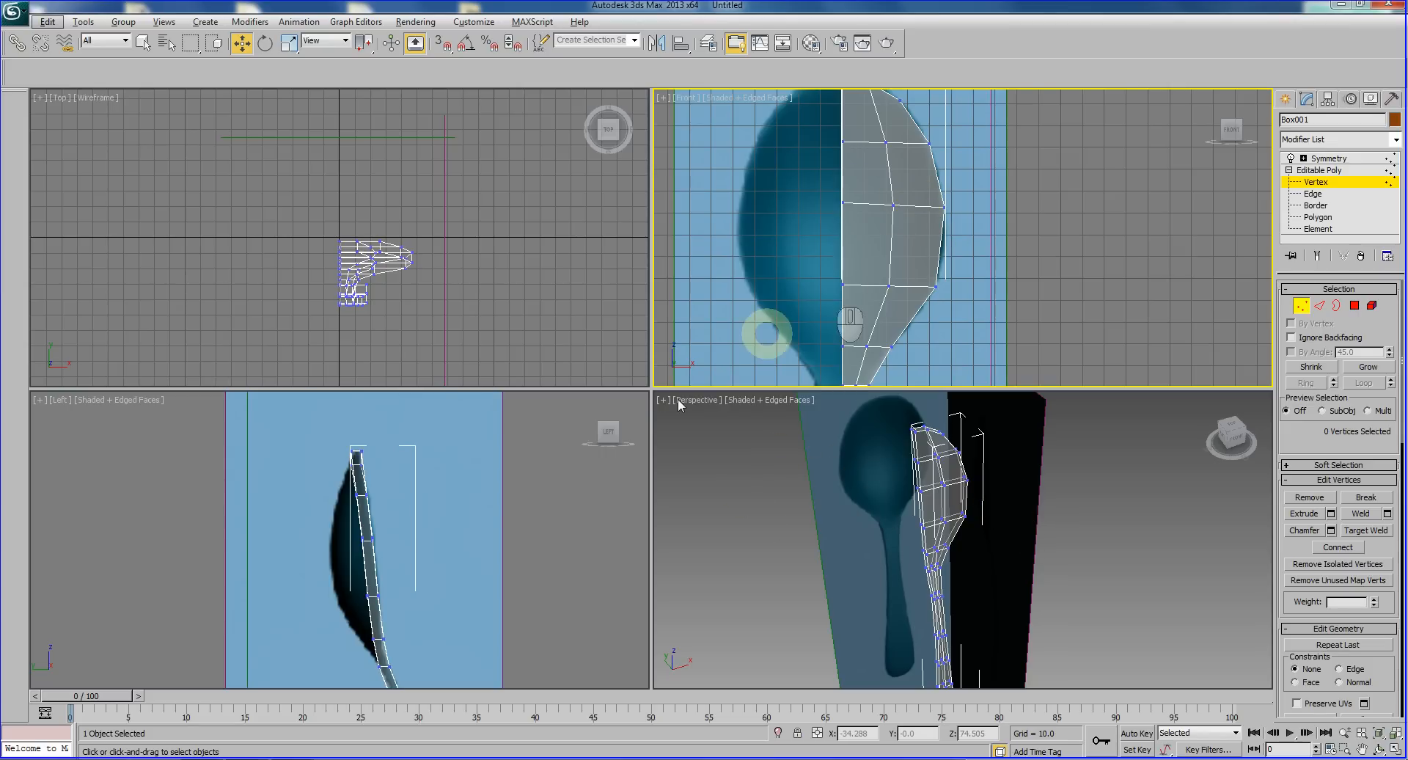
{"action": "middle_click_drag", "start_coordinate": [535, 490], "coordinate": [525, 480]}
{"action": "middle_click_drag", "start_coordinate": [1004, 250], "coordinate": [1006, 239]}
{"action": "middle_click_drag", "start_coordinate": [999, 516], "coordinate": [998, 554]}
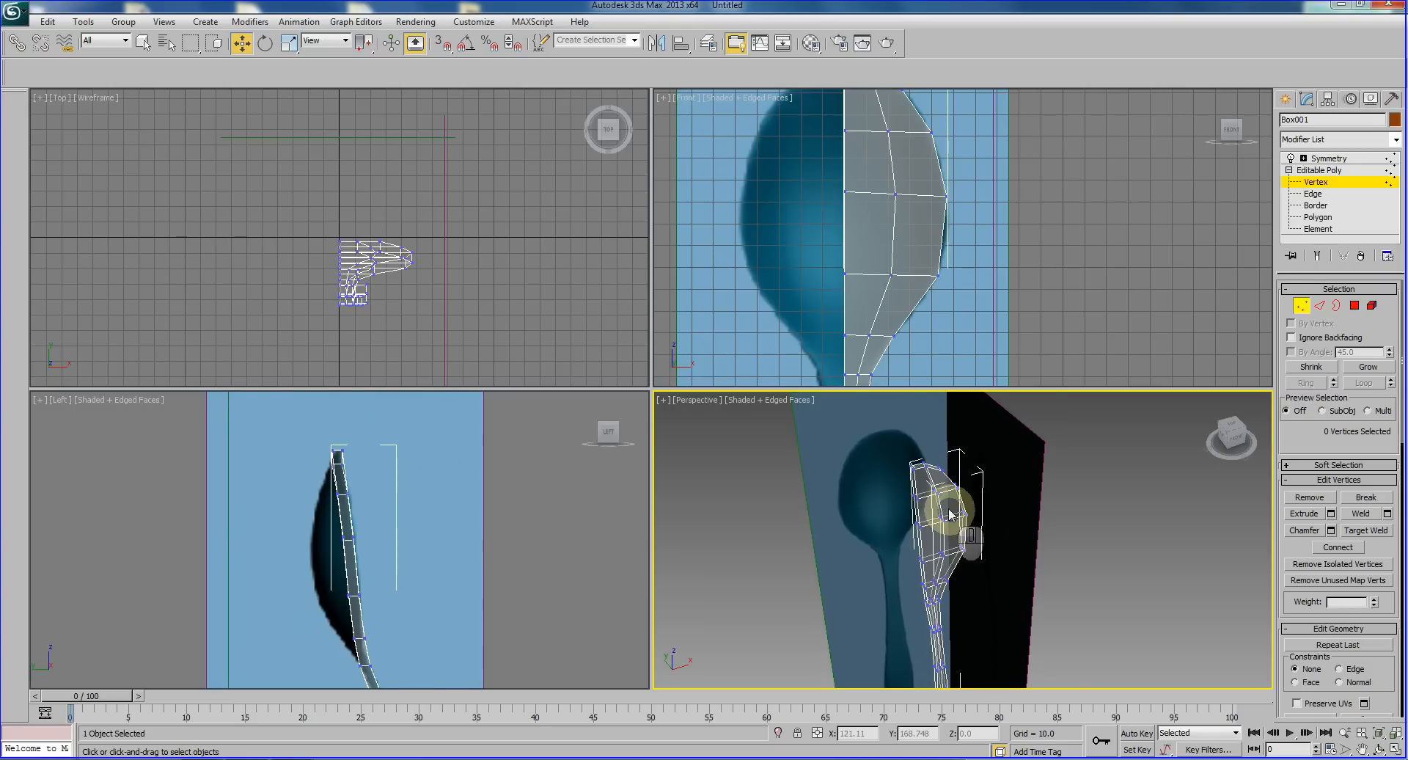
{"action": "scroll", "coordinate": [941, 499], "scroll_direction": "up", "scroll_amount": 4}
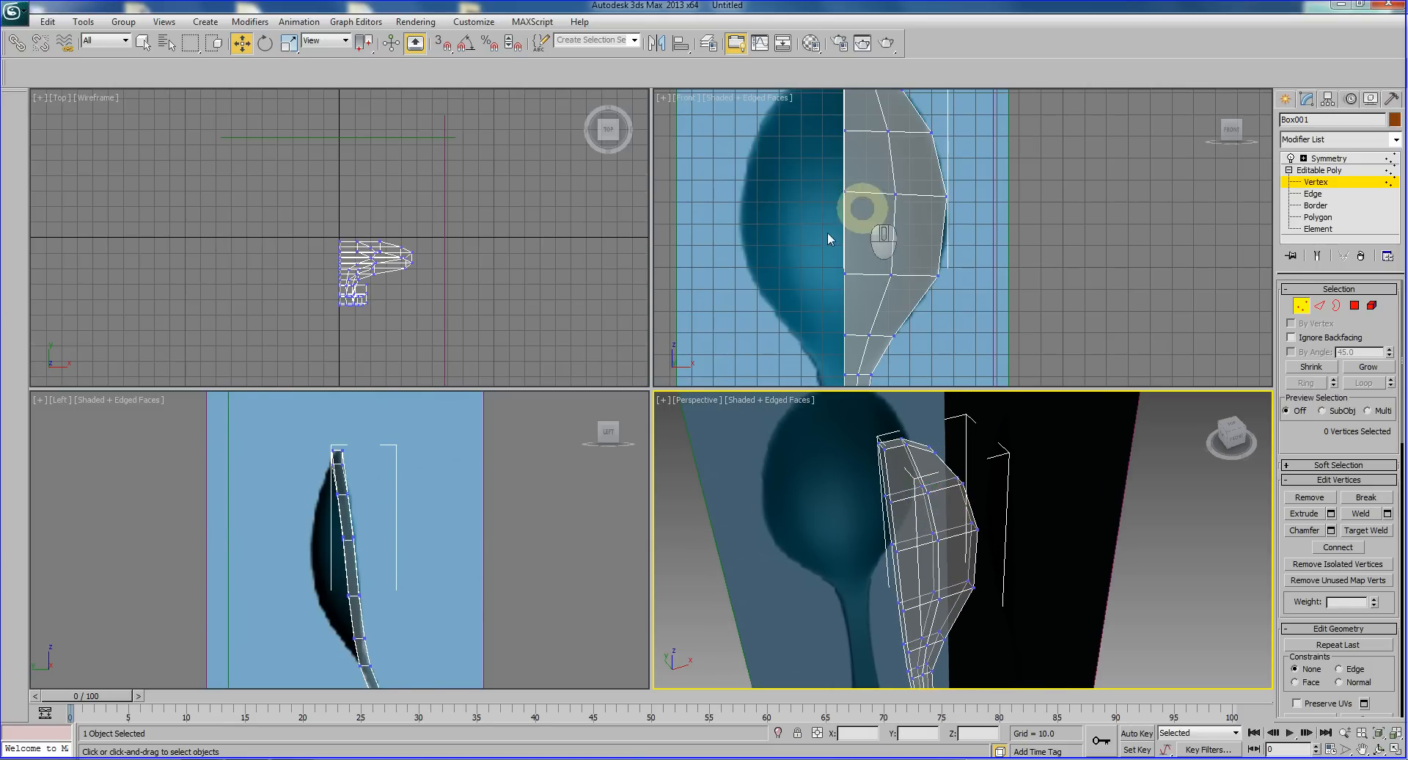
Step: Move the middle-column vertices of the bowl's upper three crosswise rows back toward the curved back of the reference in the side view
{"action": "scroll", "coordinate": [905, 279], "scroll_direction": "up", "scroll_amount": 2}
{"action": "scroll", "coordinate": [907, 281], "scroll_direction": "up", "scroll_amount": 2}
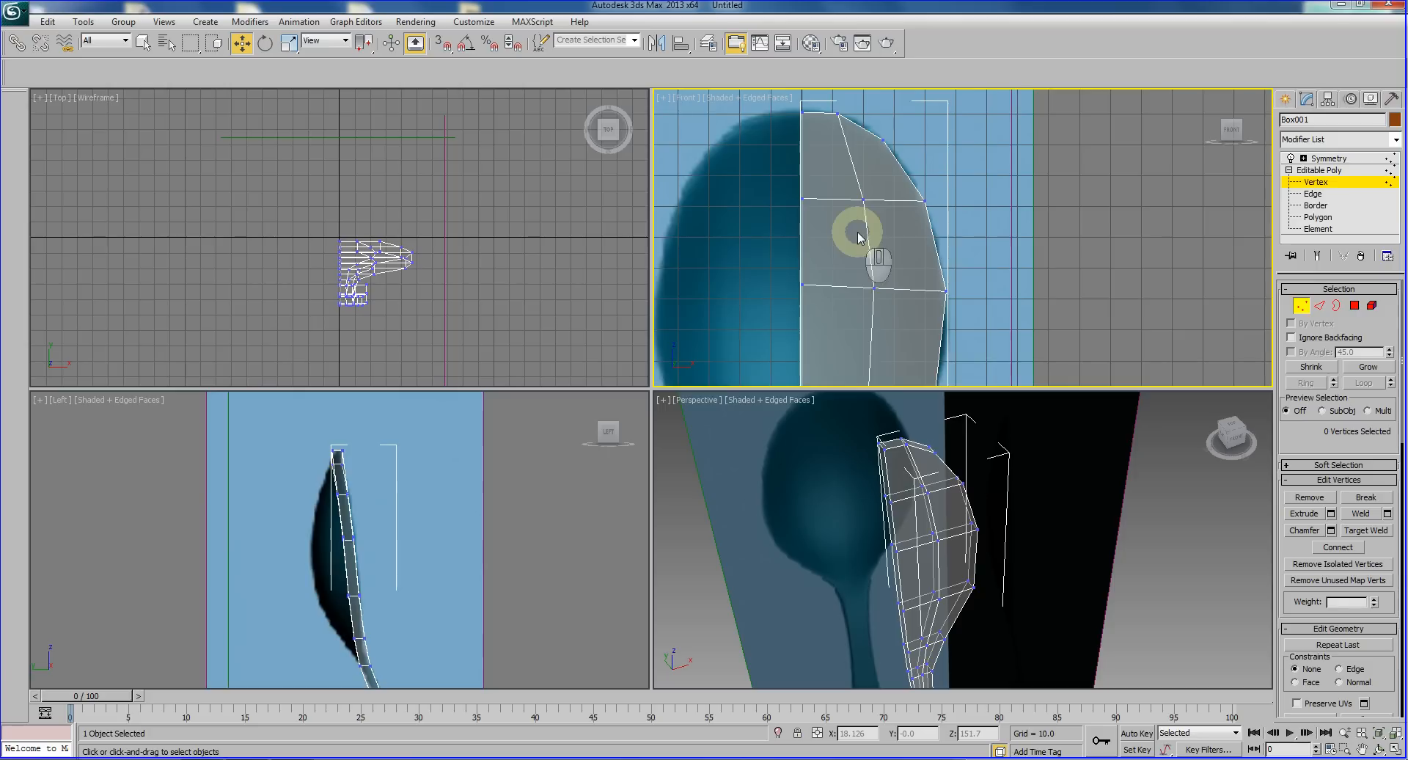
{"action": "left_click_drag", "start_coordinate": [875, 233], "coordinate": [912, 324]}
{"action": "middle_click_drag", "start_coordinate": [943, 247], "coordinate": [941, 146]}
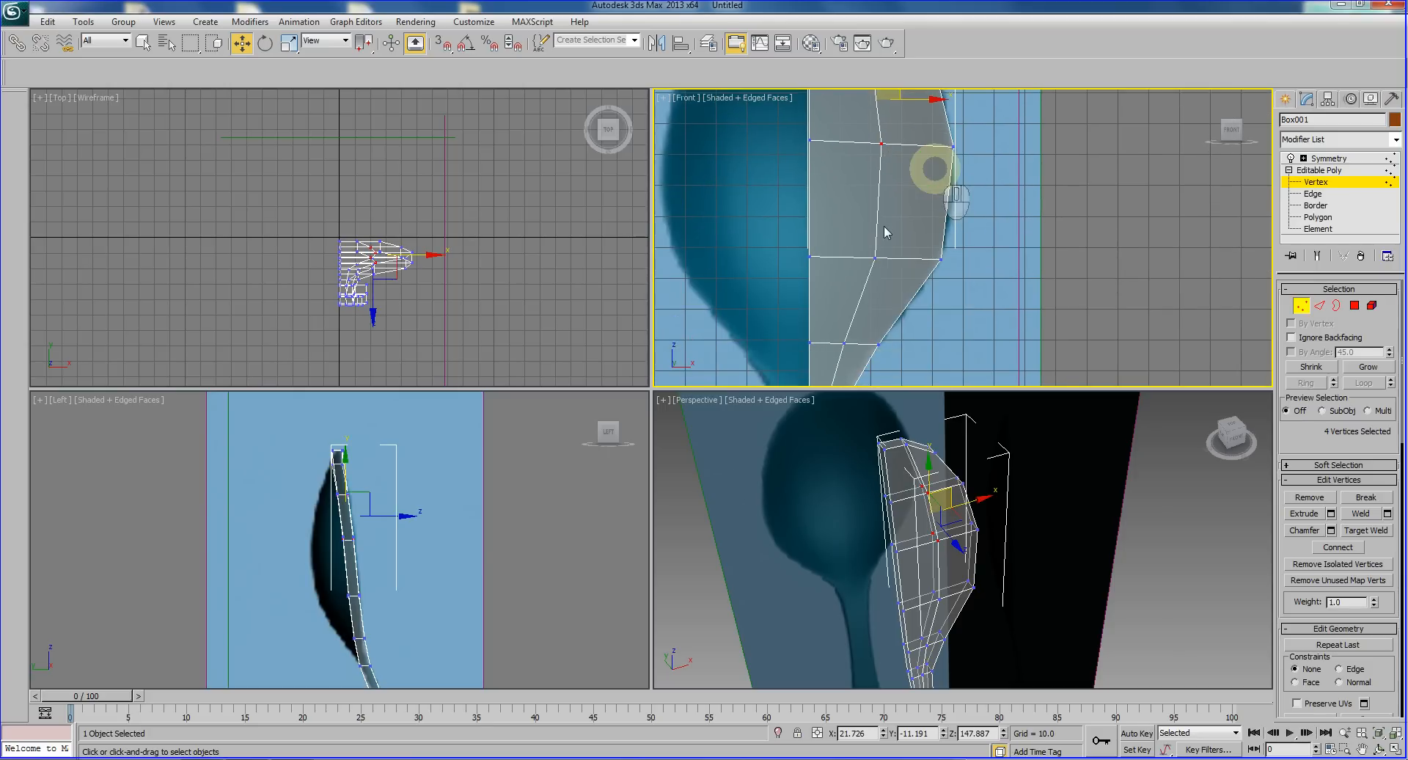
{"action": "left_click_drag", "start_coordinate": [856, 242], "coordinate": [909, 297]}
{"action": "middle_click_drag", "start_coordinate": [915, 301], "coordinate": [942, 258]}
{"action": "scroll", "coordinate": [944, 256], "scroll_direction": "down", "scroll_amount": 3}
{"action": "middle_click_drag", "start_coordinate": [961, 201], "coordinate": [949, 270]}
{"action": "left_click_drag", "start_coordinate": [886, 164], "coordinate": [918, 268], "text": "ctrl"}
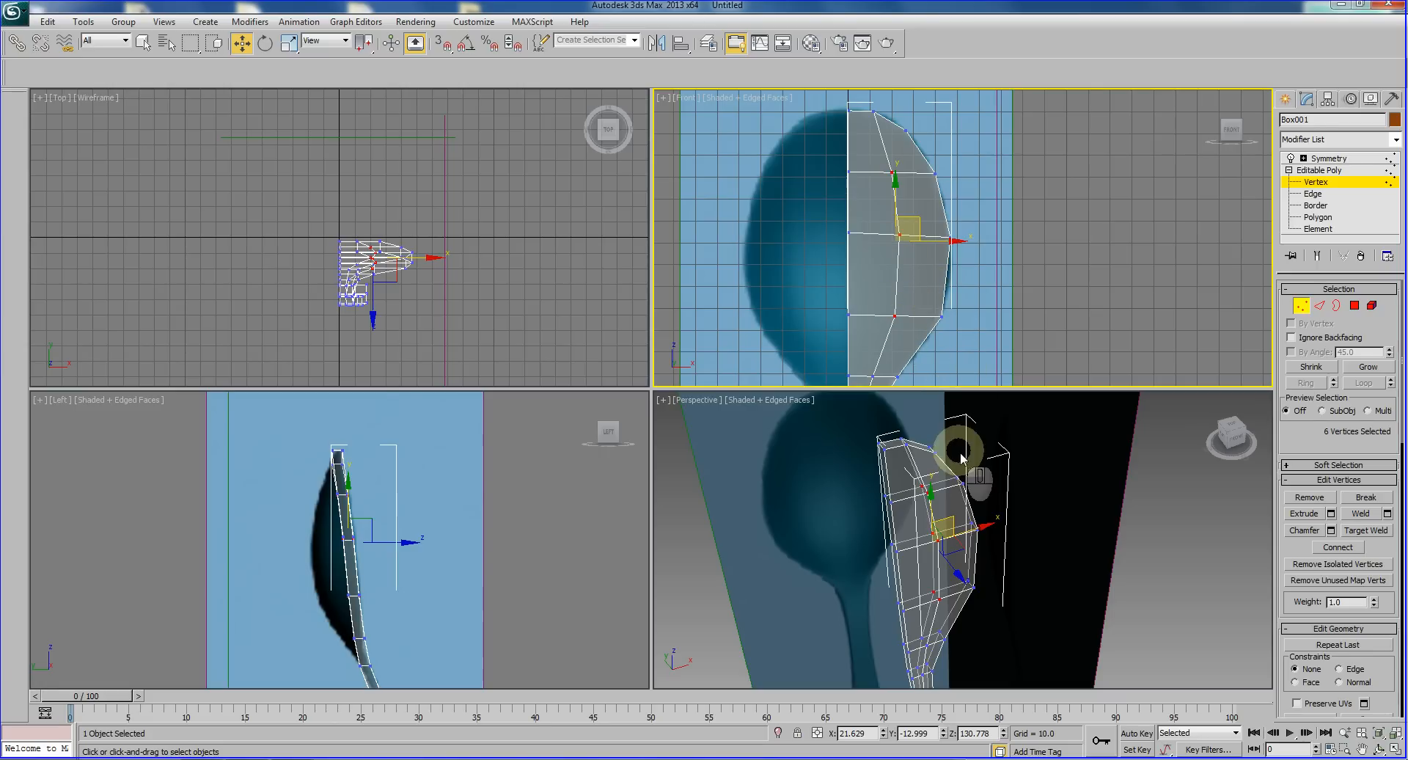
{"action": "middle_click_drag", "start_coordinate": [522, 514], "coordinate": [474, 532]}
{"action": "scroll", "coordinate": [532, 516], "scroll_direction": "up", "scroll_amount": 2}
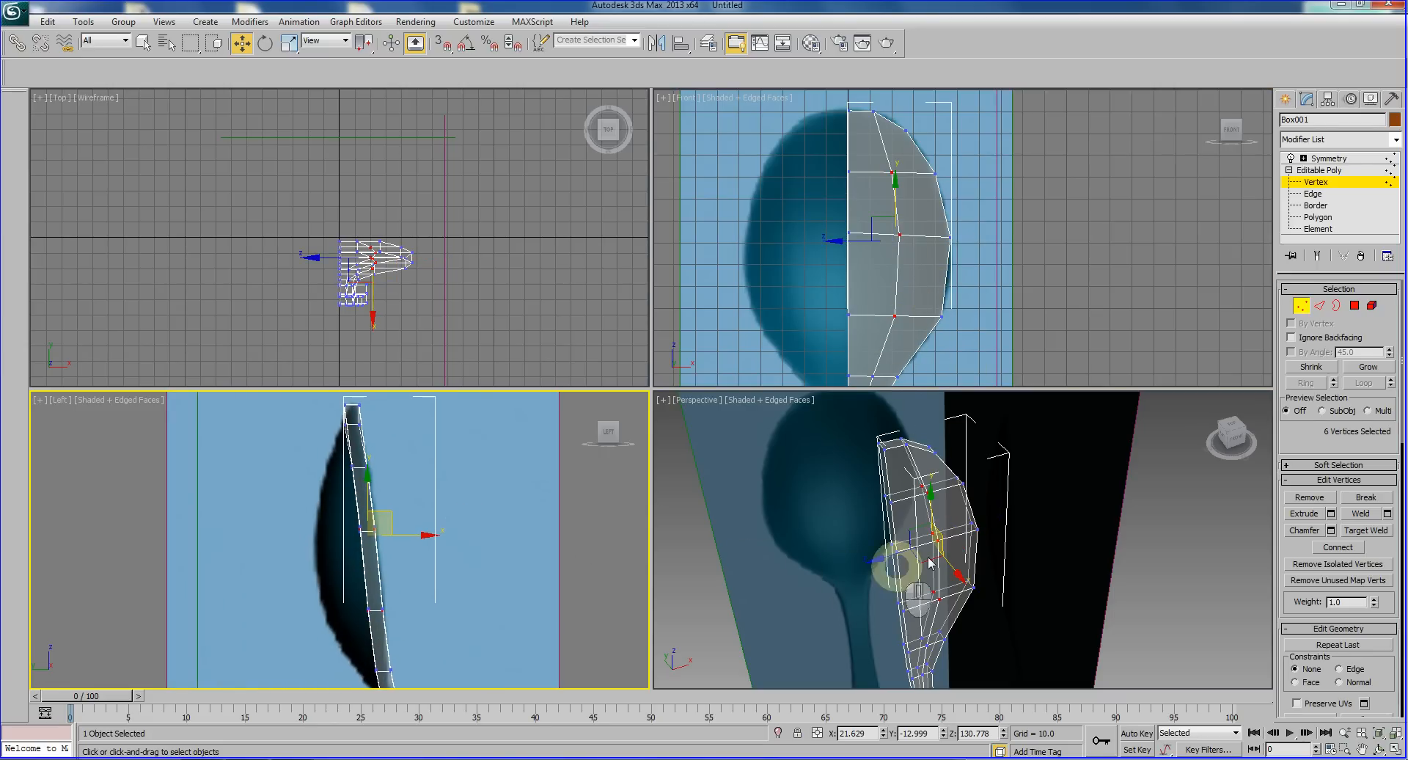
{"action": "middle_click_drag", "start_coordinate": [928, 566], "coordinate": [510, 582], "text": "alt"}
{"action": "middle_click_drag", "start_coordinate": [452, 546], "coordinate": [426, 541]}
{"action": "left_click_drag", "start_coordinate": [428, 541], "coordinate": [405, 541]}
Step: Exclude the uppermost row from the selection and push the other two rows' middle vertices further back toward the reference curve
{"action": "middle_click_drag", "start_coordinate": [407, 543], "coordinate": [386, 566]}
{"action": "left_click_drag", "start_coordinate": [318, 434], "coordinate": [433, 481], "text": "alt"}
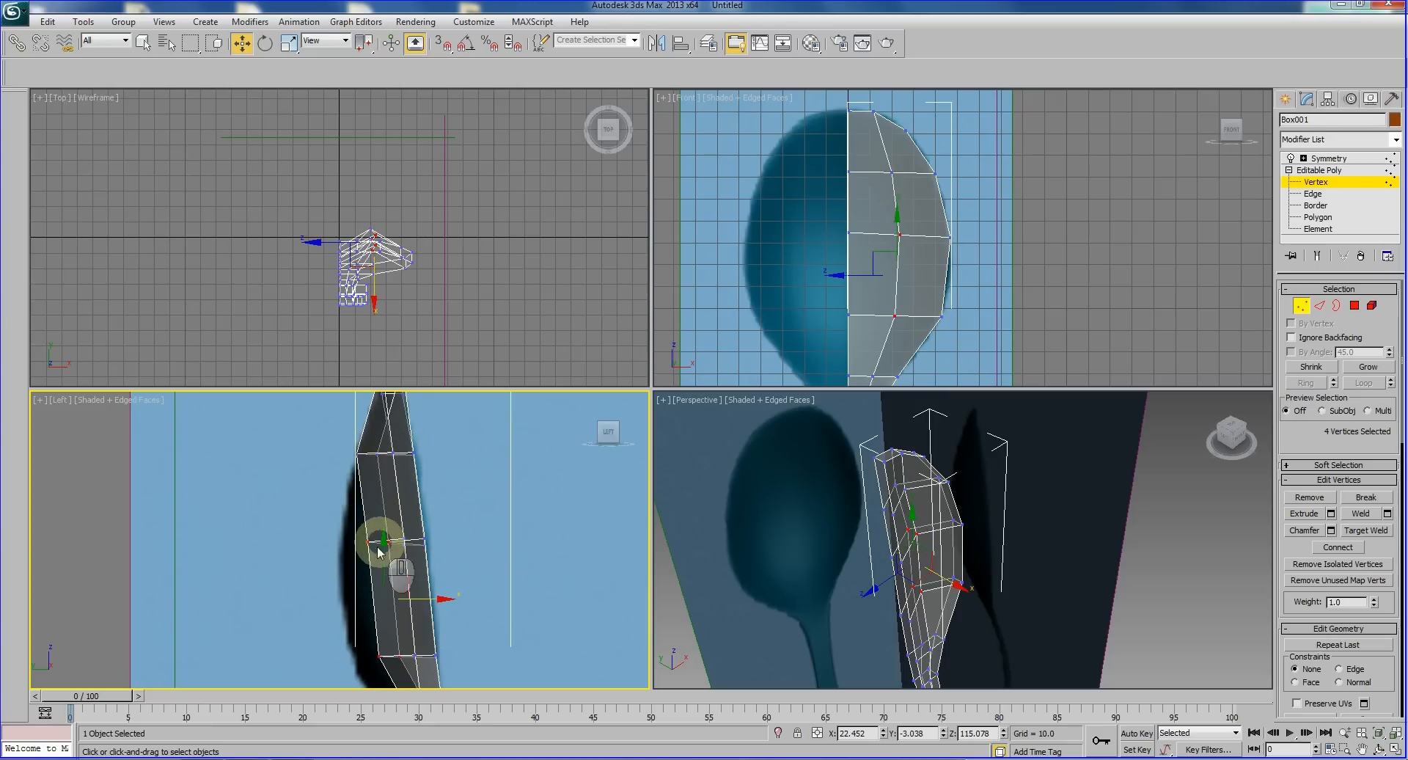
{"action": "left_click_drag", "start_coordinate": [426, 603], "coordinate": [401, 603]}
Step: Select the centre-line vertices of the same three bowl rows and move them back toward the reference curve in the side view
{"action": "middle_click_drag", "start_coordinate": [440, 573], "coordinate": [447, 488]}
{"action": "middle_click_drag", "start_coordinate": [487, 595], "coordinate": [484, 501]}
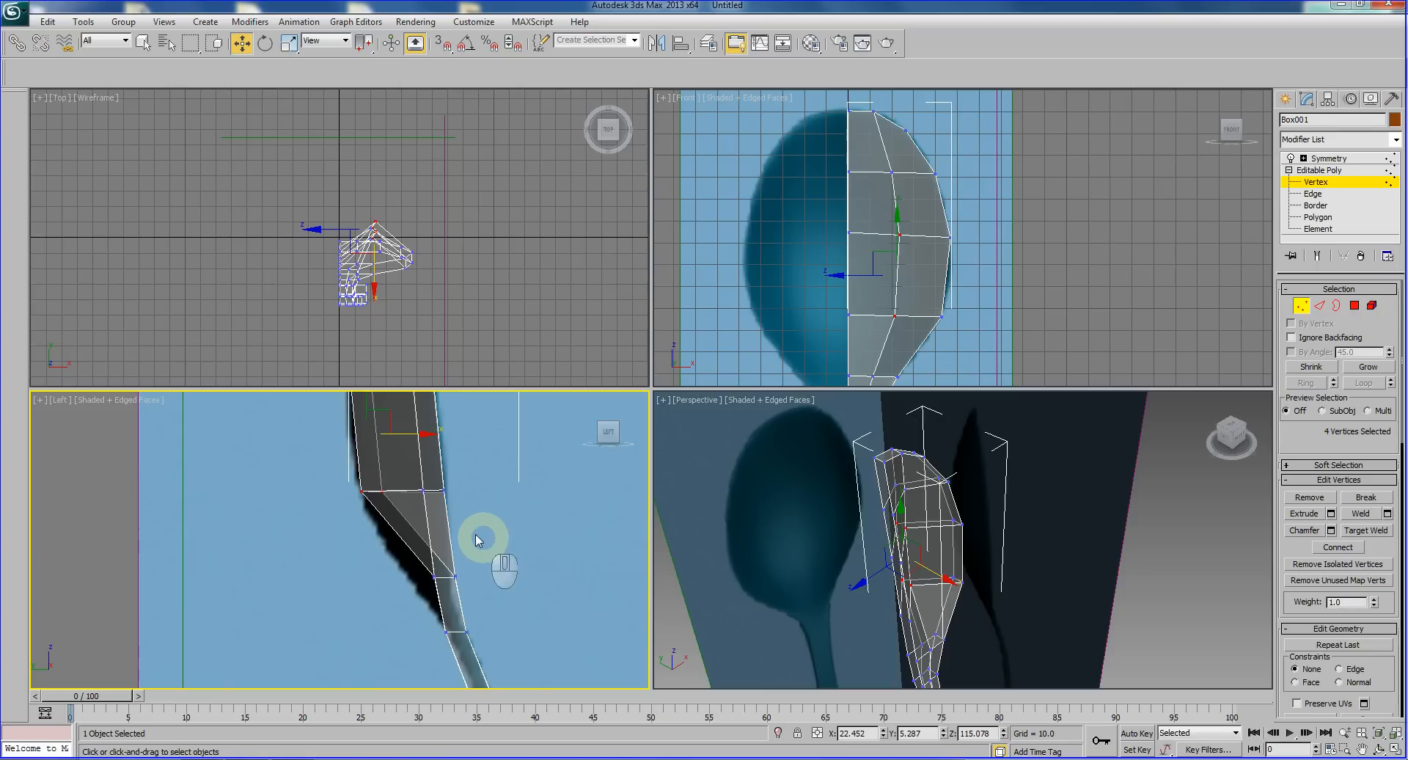
{"action": "middle_click_drag", "start_coordinate": [473, 533], "coordinate": [477, 608]}
{"action": "middle_click_drag", "start_coordinate": [869, 604], "coordinate": [869, 447], "text": "alt"}
{"action": "left_click_drag", "start_coordinate": [811, 151], "coordinate": [870, 346]}
{"action": "middle_click_drag", "start_coordinate": [534, 503], "coordinate": [541, 563]}
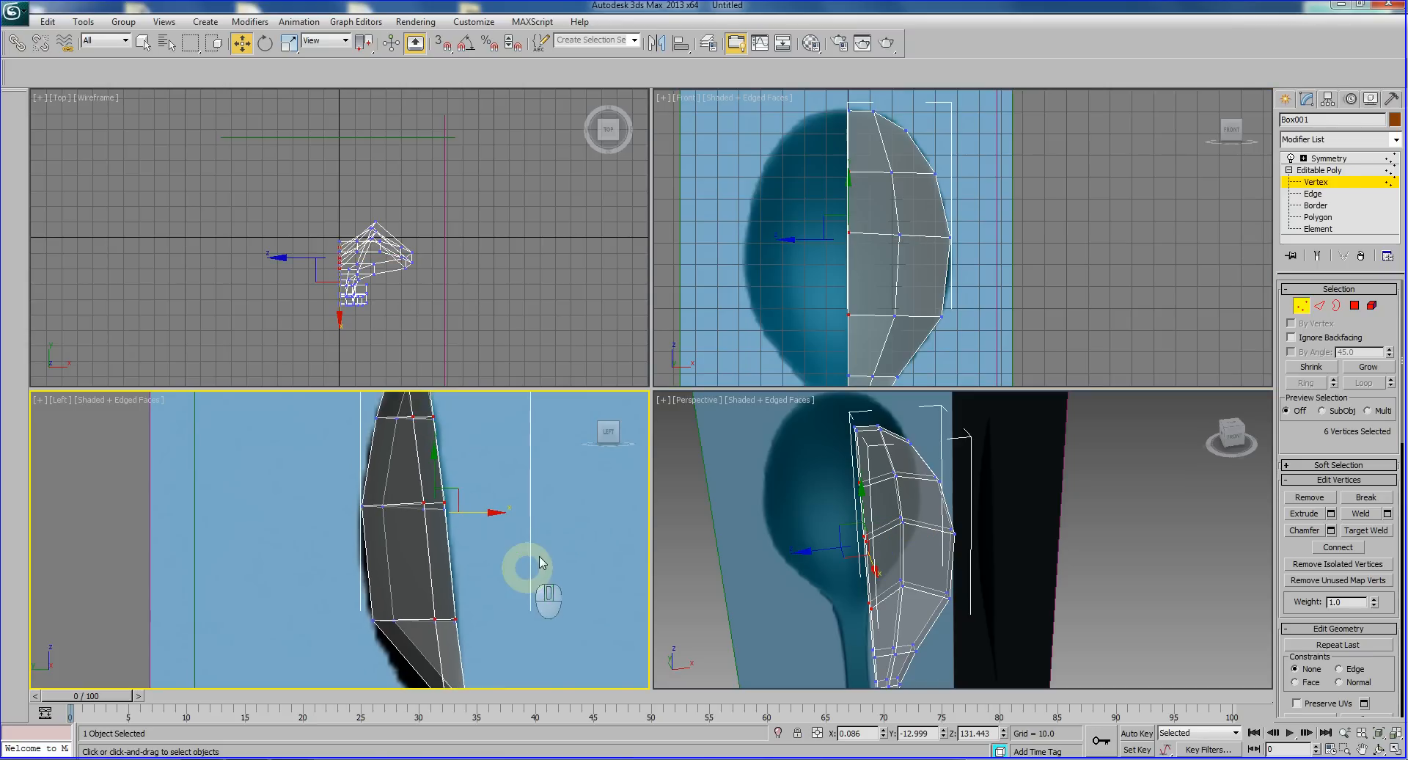
{"action": "left_click_drag", "start_coordinate": [483, 518], "coordinate": [445, 521]}
Step: Keep only the lower two rows' centre-line vertices selected and push them further back to deepen the bowl
{"action": "middle_click_drag", "start_coordinate": [474, 559], "coordinate": [478, 608]}
{"action": "left_click_drag", "start_coordinate": [352, 447], "coordinate": [462, 498]}
{"action": "middle_click_drag", "start_coordinate": [504, 554], "coordinate": [511, 525]}
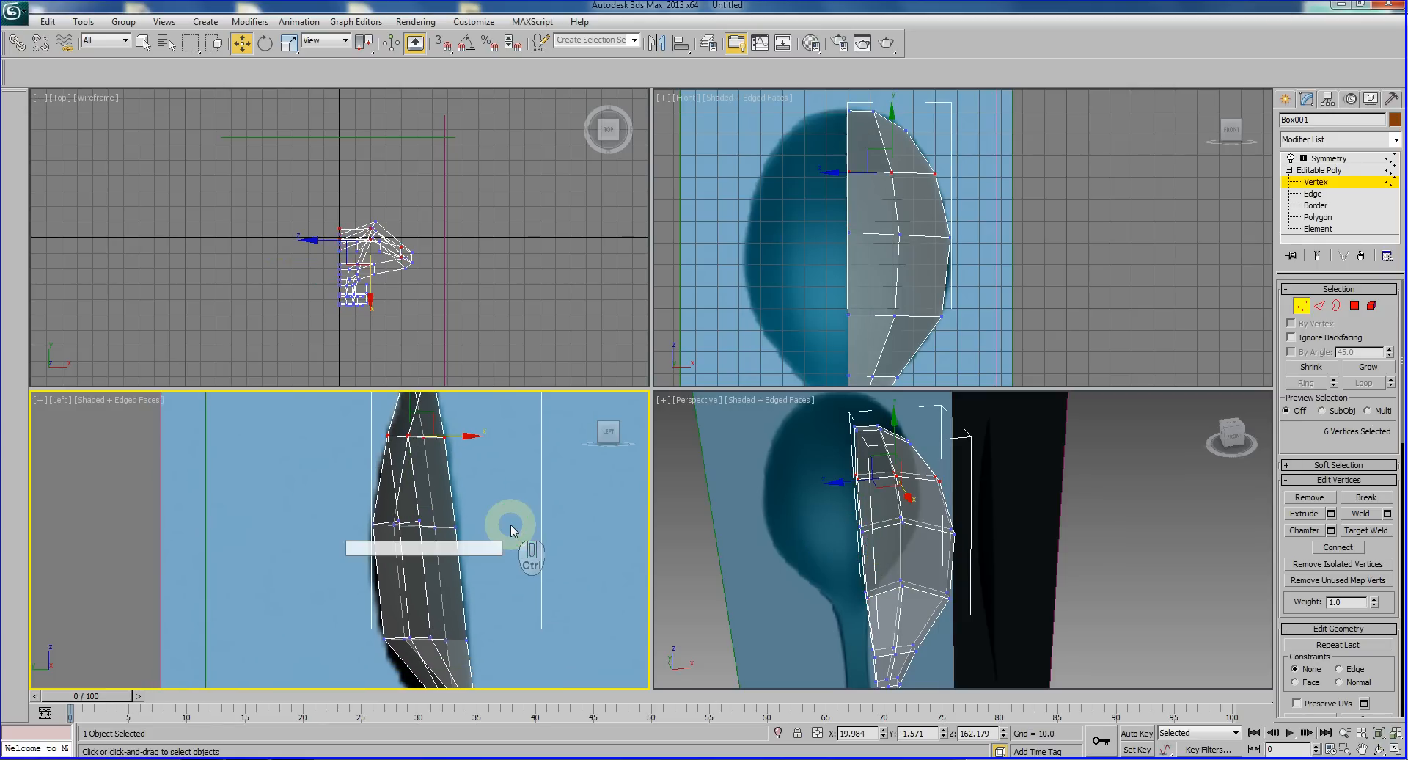
{"action": "key", "text": "ctrl+z"}
{"action": "left_click_drag", "start_coordinate": [365, 422], "coordinate": [470, 475], "text": "alt"}
{"action": "middle_click_drag", "start_coordinate": [489, 557], "coordinate": [493, 522]}
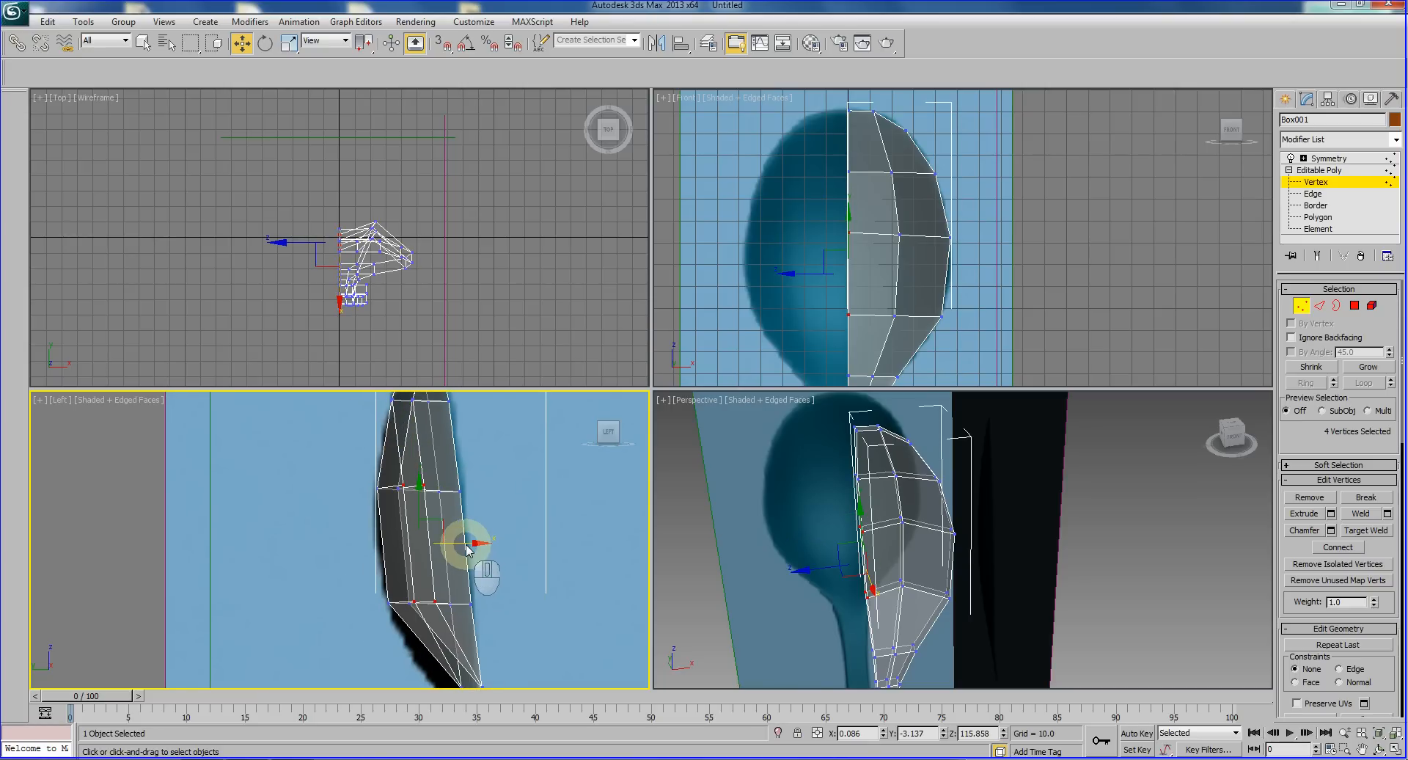
{"action": "left_click_drag", "start_coordinate": [465, 548], "coordinate": [441, 551]}
Step: Turn off see-through display and maximize the perspective view to frame the whole bowl
{"action": "middle_click_drag", "start_coordinate": [844, 575], "coordinate": [894, 554], "text": "alt"}
{"action": "key", "text": "alt+x"}
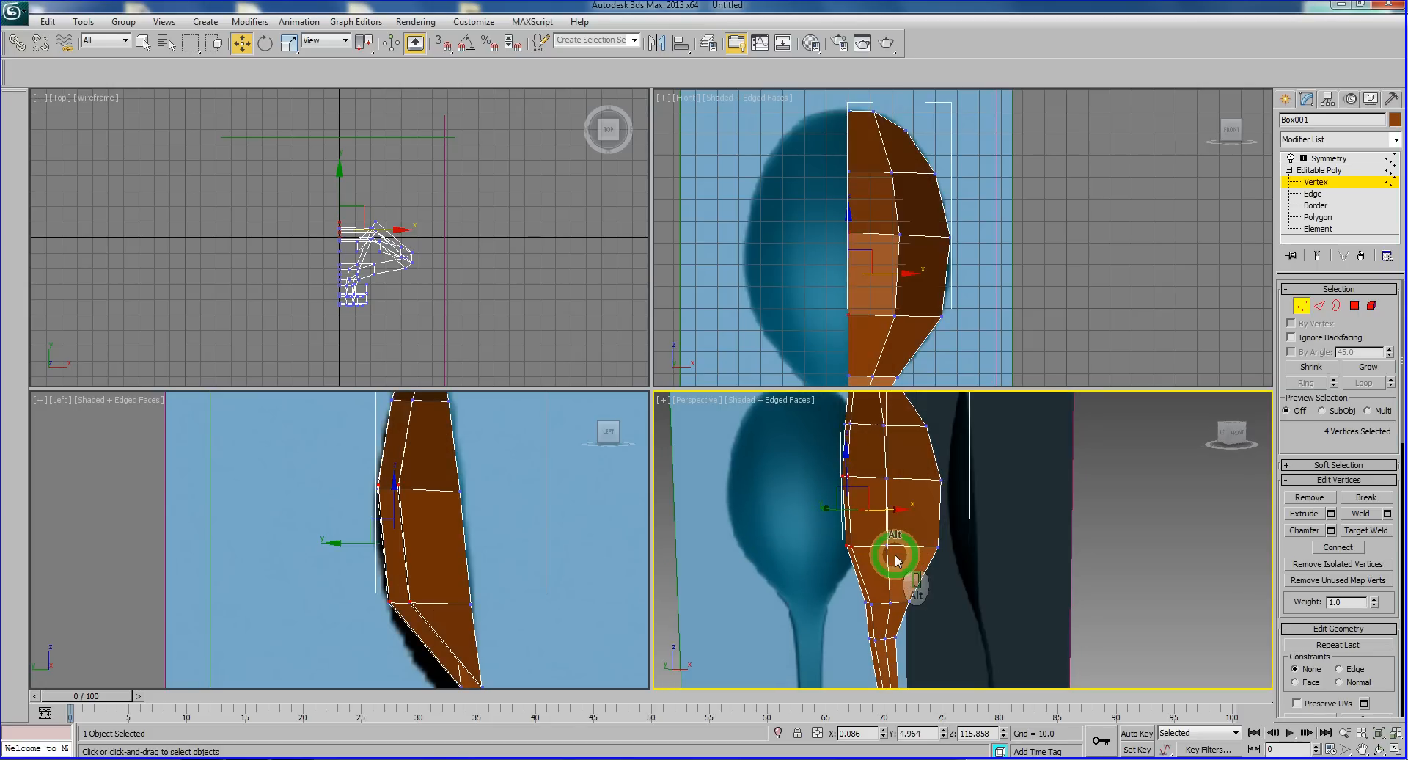
{"action": "key", "text": "alt+w"}
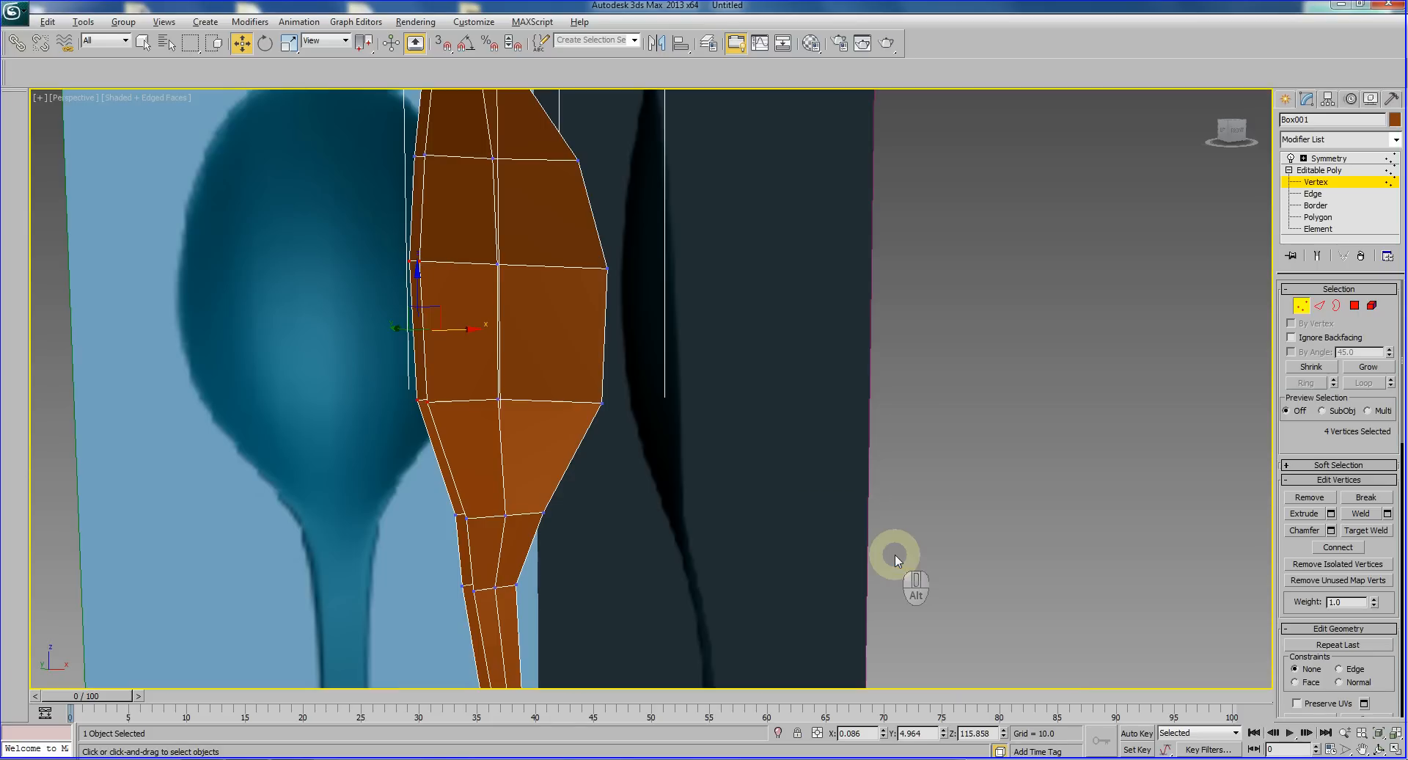
{"action": "scroll", "coordinate": [688, 541], "scroll_direction": "up", "scroll_amount": 5}
{"action": "middle_click_drag", "start_coordinate": [690, 498], "coordinate": [688, 445], "text": "alt"}
{"action": "scroll", "coordinate": [738, 457], "scroll_direction": "down", "scroll_amount": 3}
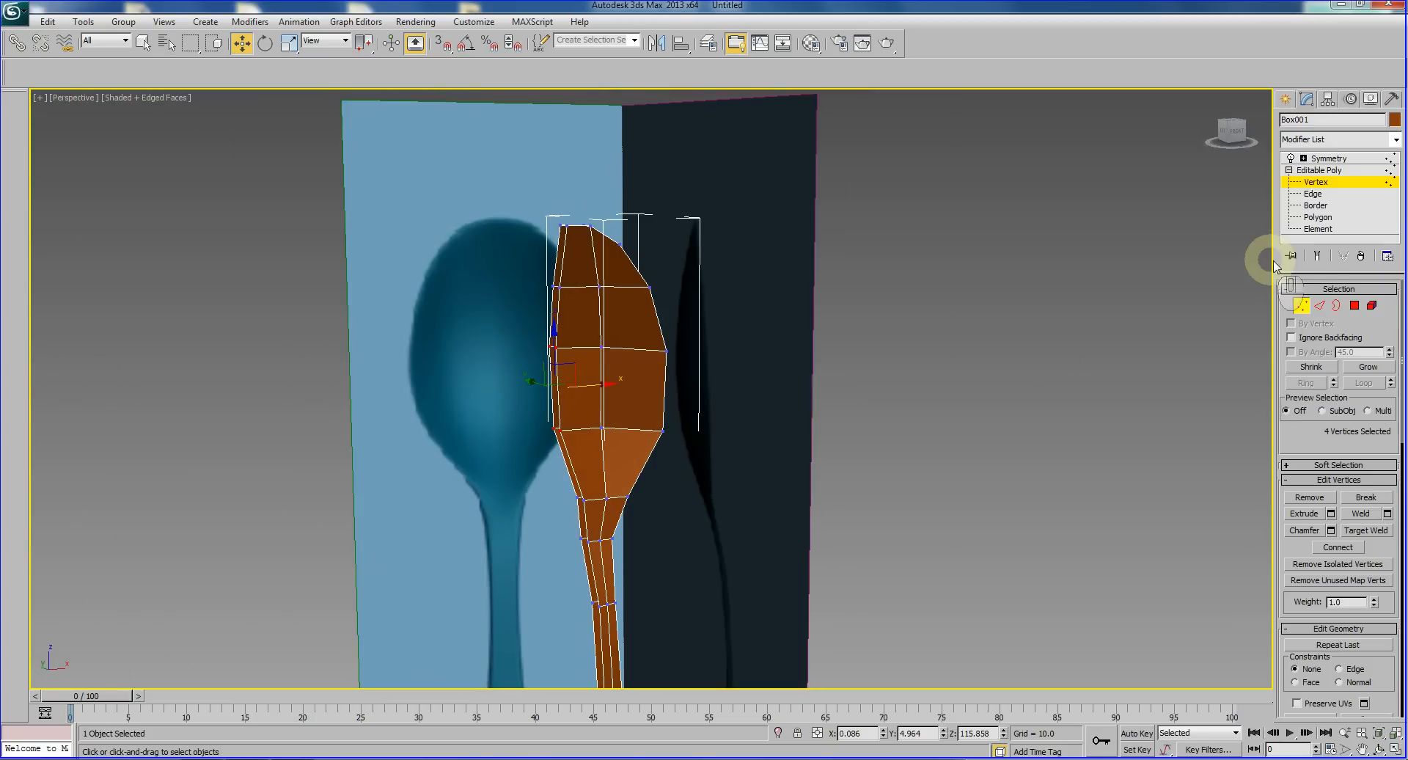
Step: Show the end result with the Symmetry modifier and examine the mirrored bowl's depth from its tip
{"action": "left_click", "coordinate": [1318, 257]}
{"action": "middle_click_drag", "start_coordinate": [733, 398], "coordinate": [796, 480], "text": "alt"}
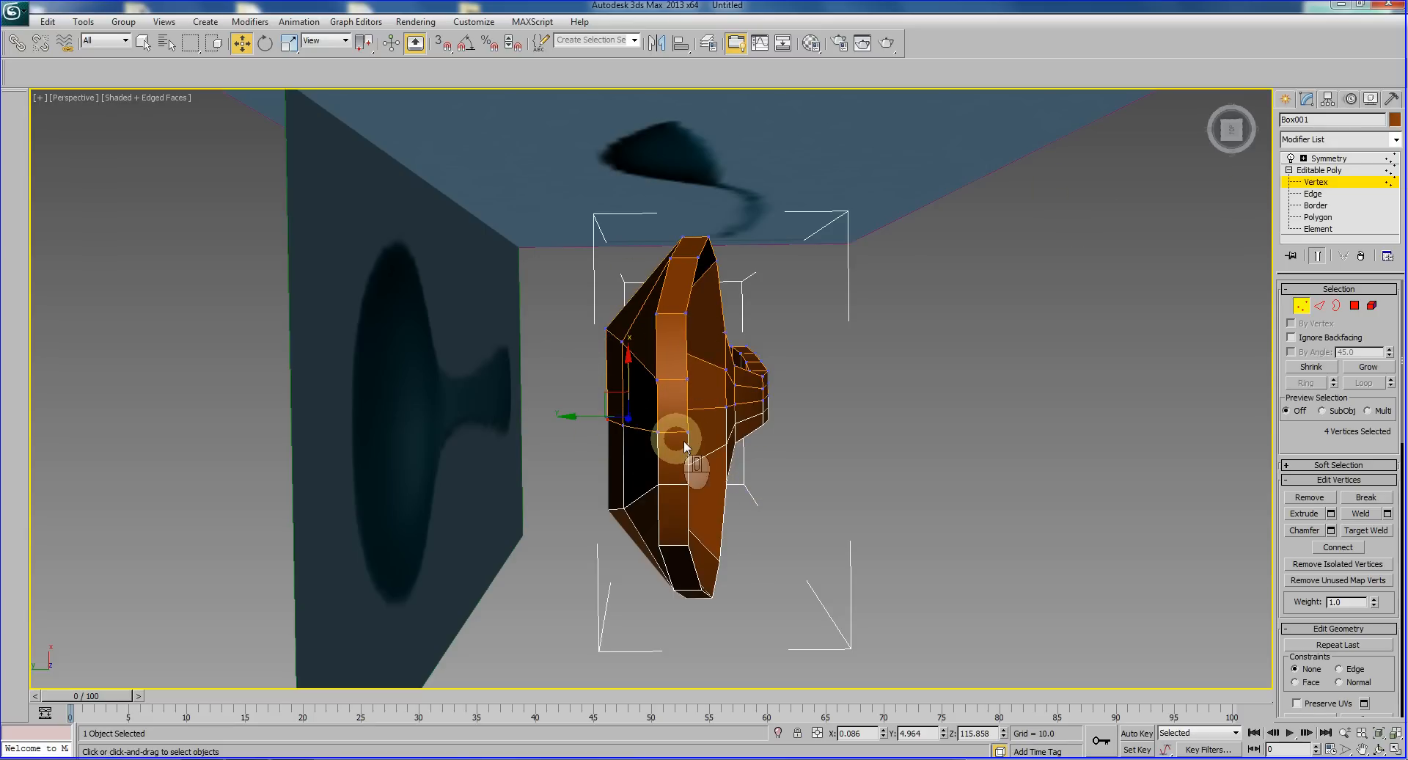
{"action": "middle_click_drag", "start_coordinate": [687, 445], "coordinate": [715, 469], "text": "alt"}
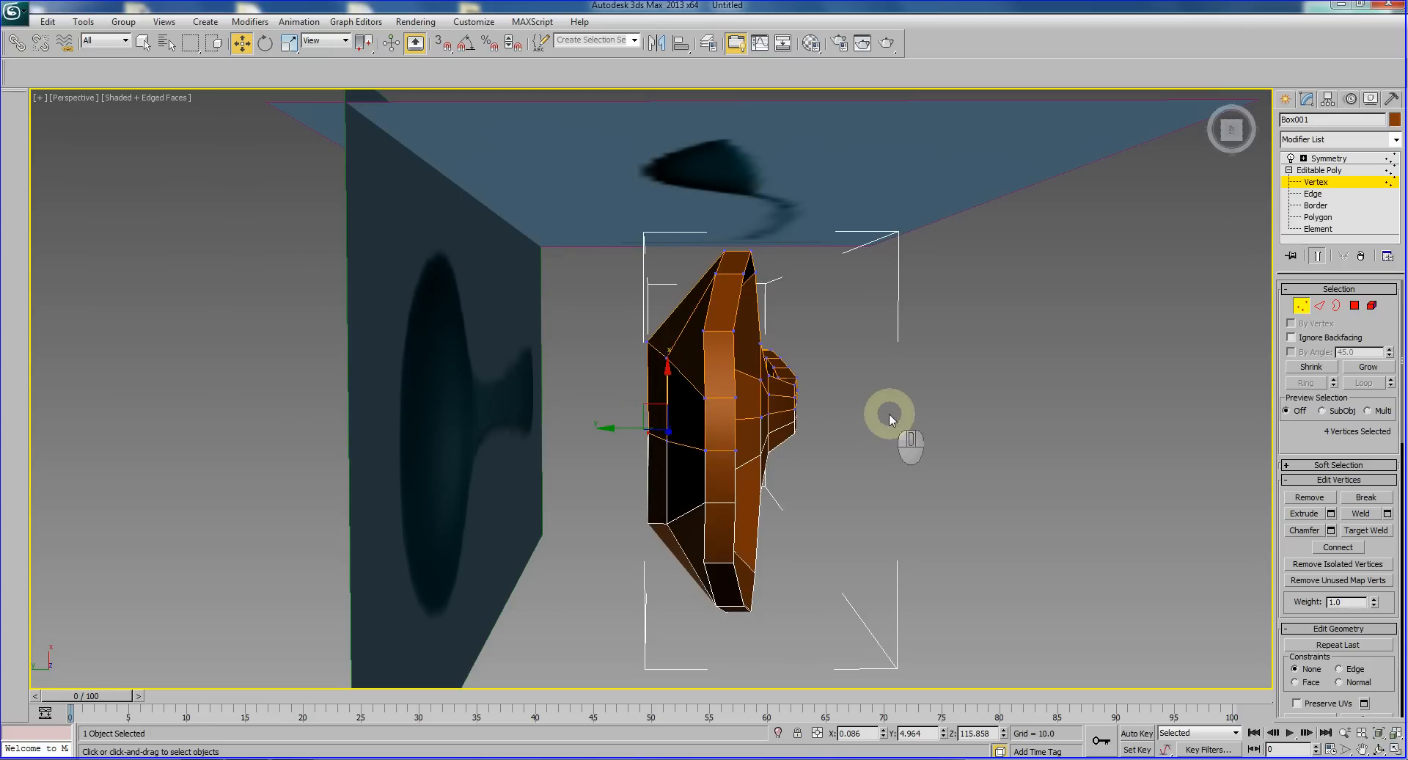
Step: Display the bowl in wireframe and select the six vertices of its intermediate column, between the centre line and the rim, in the middle rows
{"action": "middle_click_drag", "start_coordinate": [877, 442], "coordinate": [729, 362], "text": "alt"}
{"action": "key", "text": "F3"}
{"action": "key", "text": "F3"}
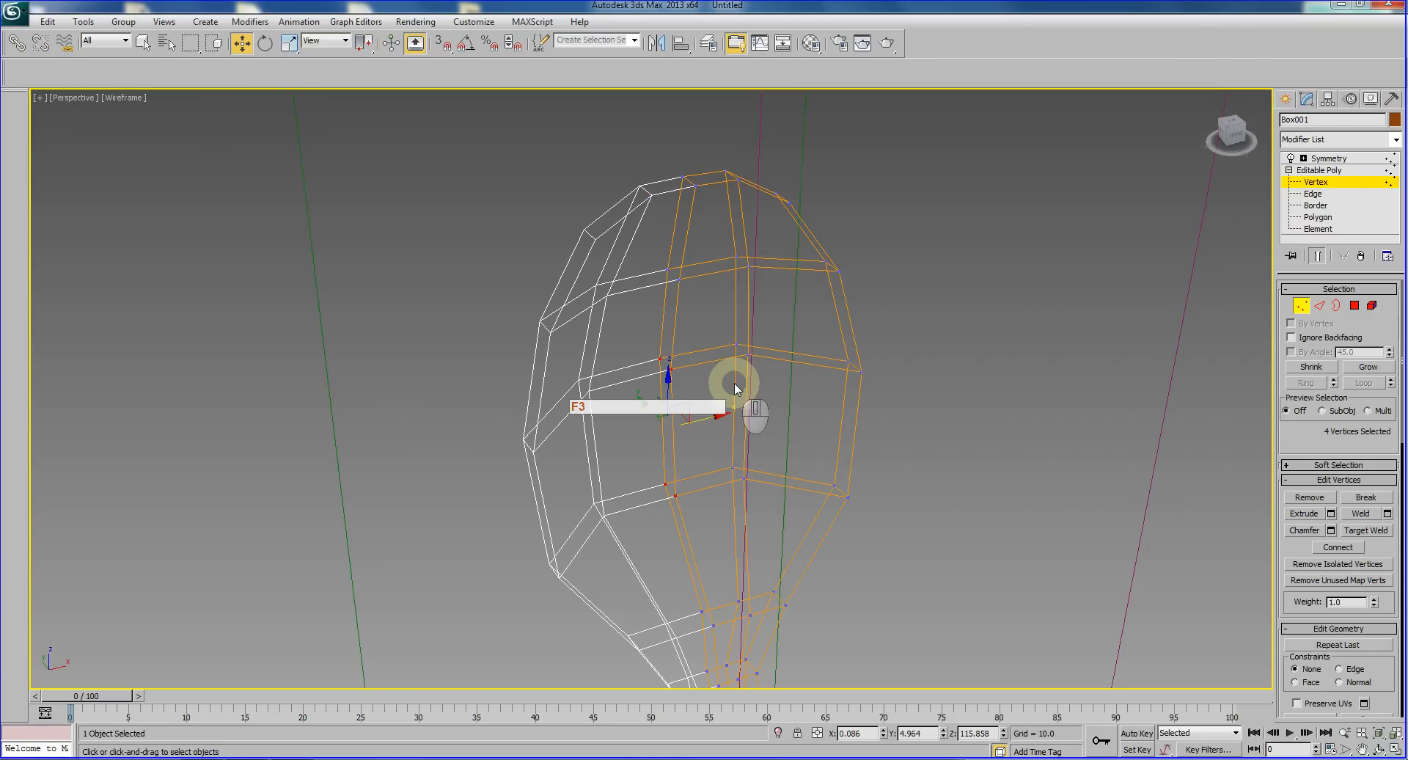
{"action": "key", "text": "F3"}
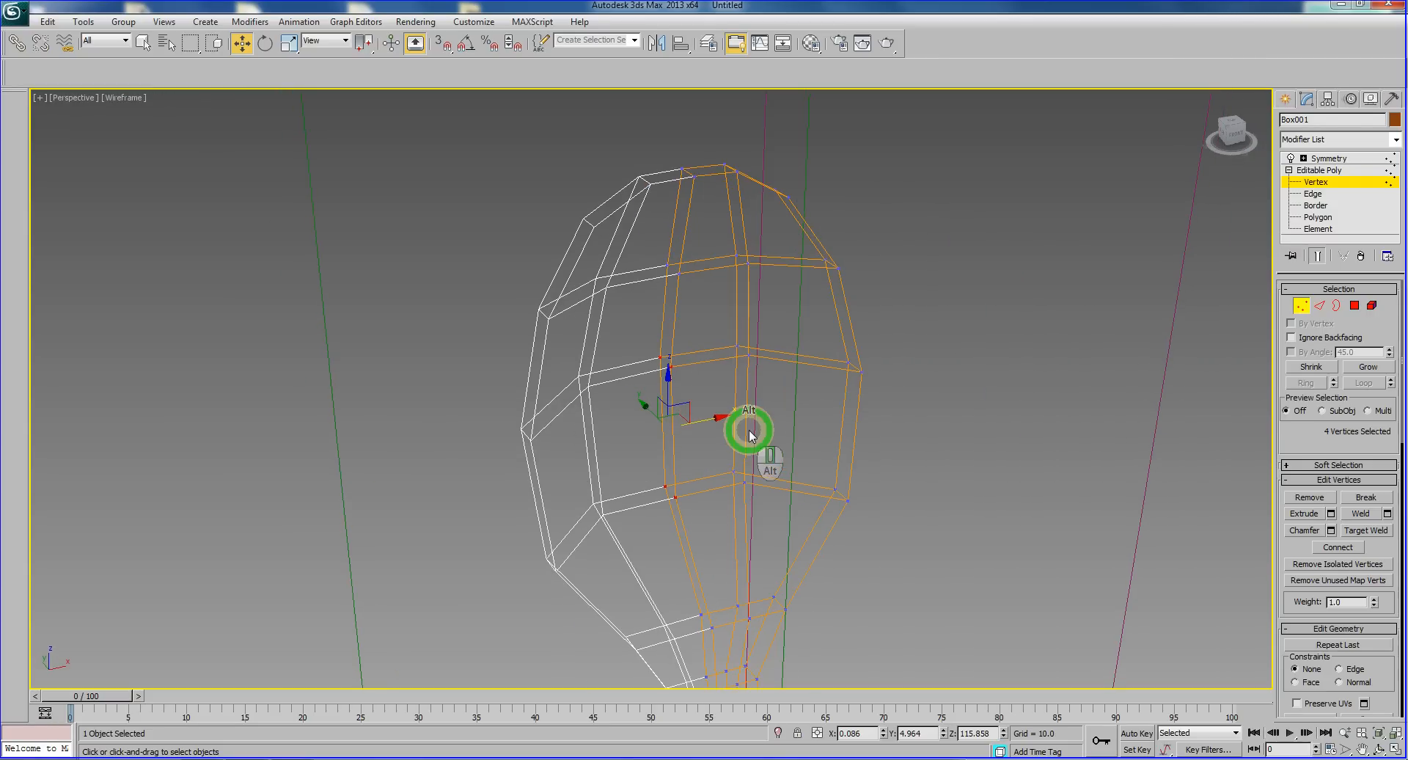
{"action": "middle_click_drag", "start_coordinate": [749, 430], "coordinate": [692, 341], "text": "alt"}
{"action": "left_click_drag", "start_coordinate": [680, 294], "coordinate": [744, 489]}
{"action": "left_click_drag", "start_coordinate": [723, 258], "coordinate": [742, 278], "text": "ctrl"}
{"action": "middle_click_drag", "start_coordinate": [695, 395], "coordinate": [769, 475], "text": "alt"}
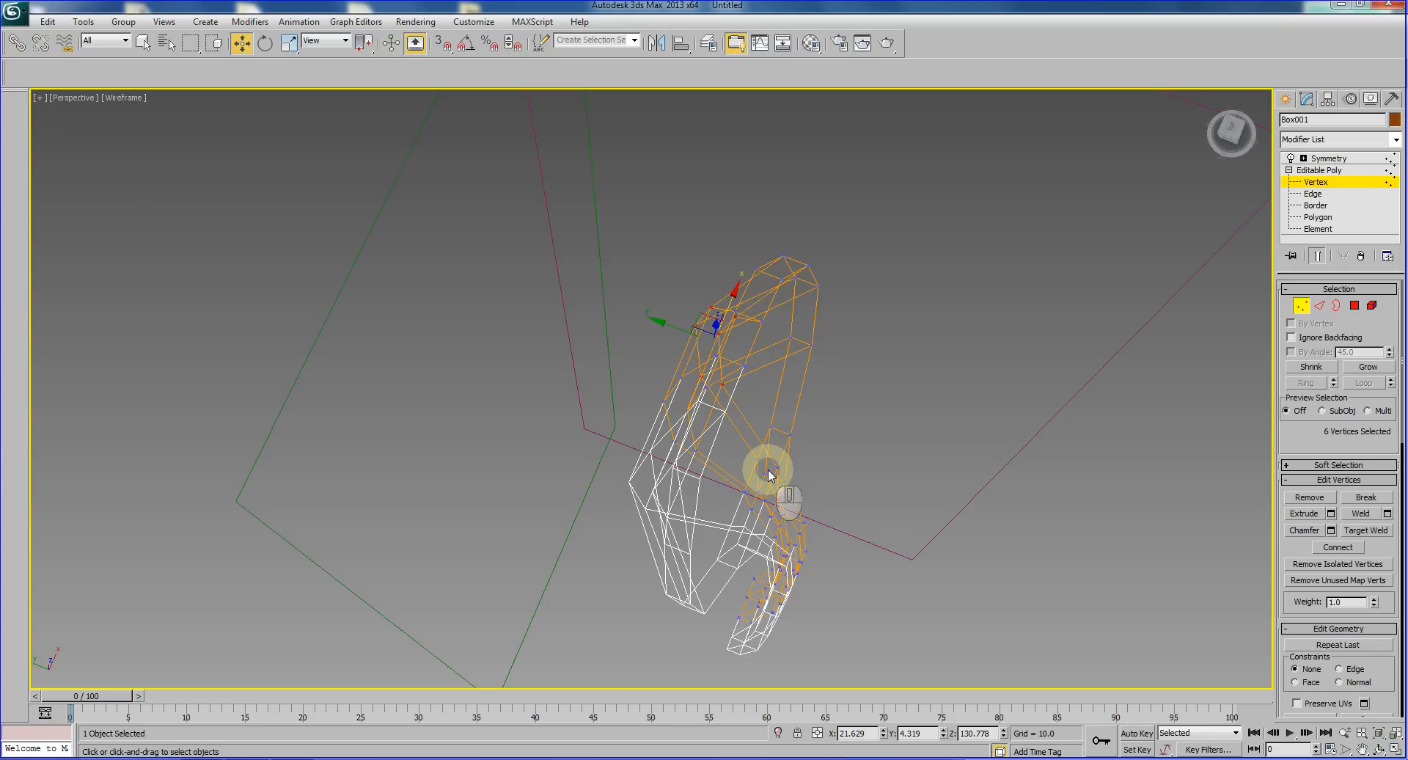
Step: Return to shaded display and adjust the six selected bowl vertices along the Y axis to round the underside
{"action": "key", "text": "F3"}
{"action": "middle_click_drag", "start_coordinate": [733, 465], "coordinate": [730, 502], "text": "alt"}
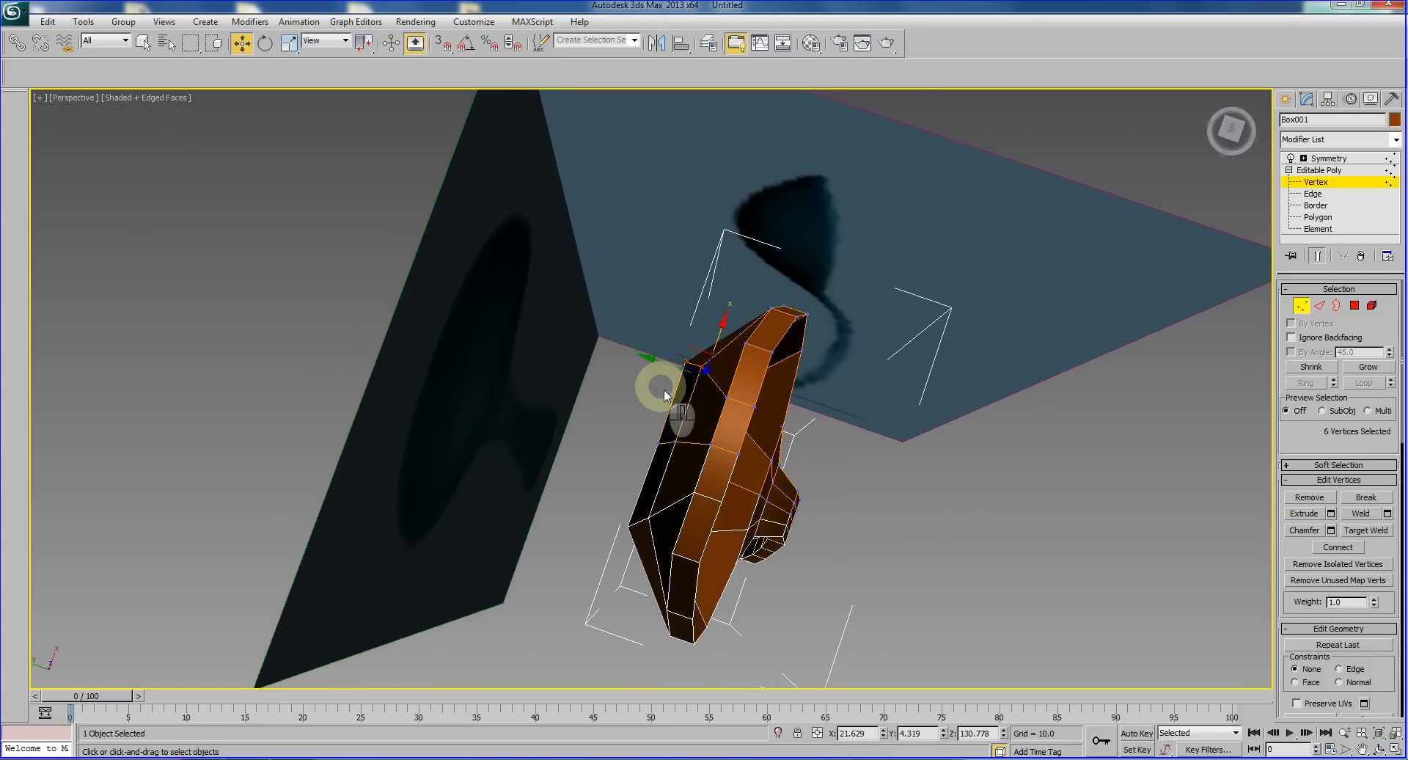
{"action": "middle_click_drag", "start_coordinate": [665, 395], "coordinate": [676, 391], "text": "alt"}
{"action": "left_click_drag", "start_coordinate": [652, 371], "coordinate": [667, 370]}
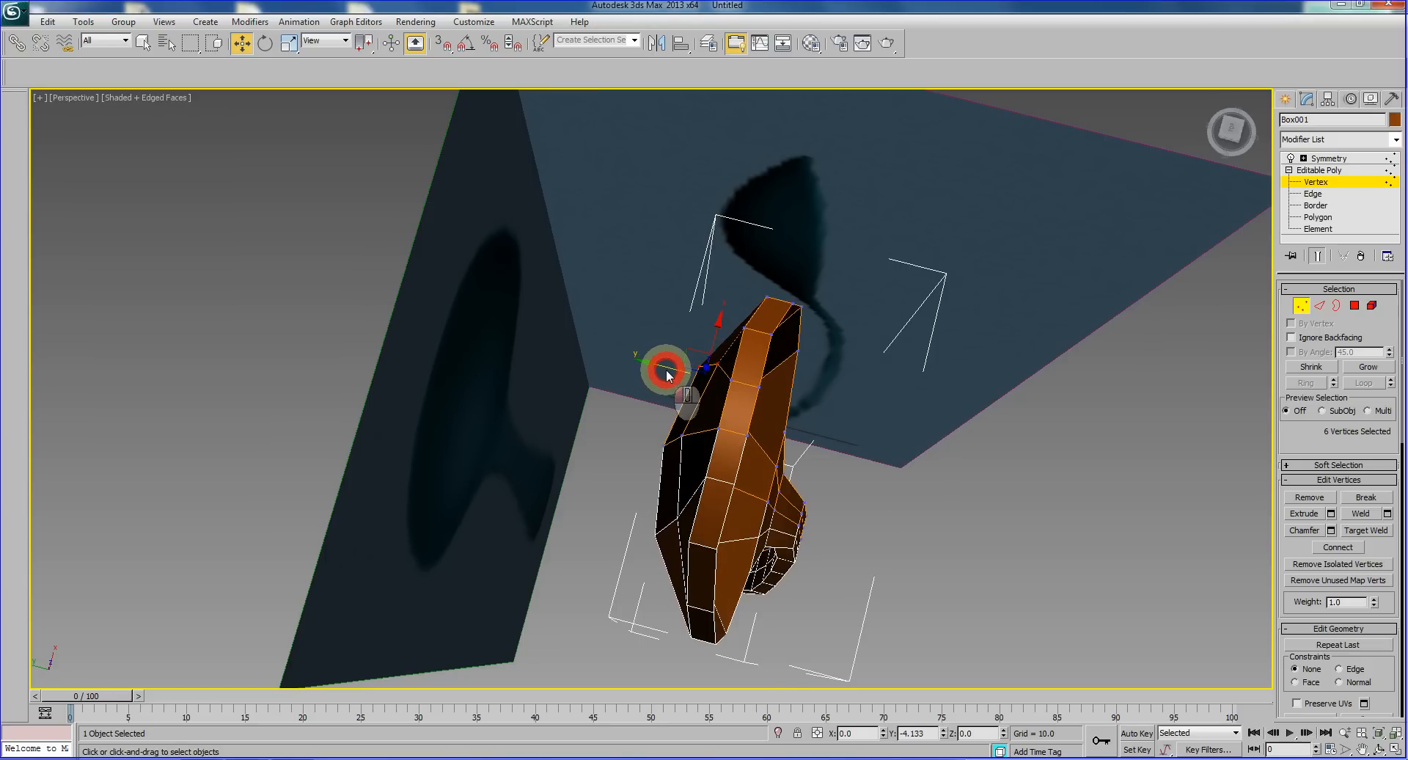
{"action": "middle_click_drag", "start_coordinate": [764, 459], "coordinate": [760, 472], "text": "alt"}
{"action": "scroll", "coordinate": [779, 378], "scroll_direction": "up", "scroll_amount": 4}
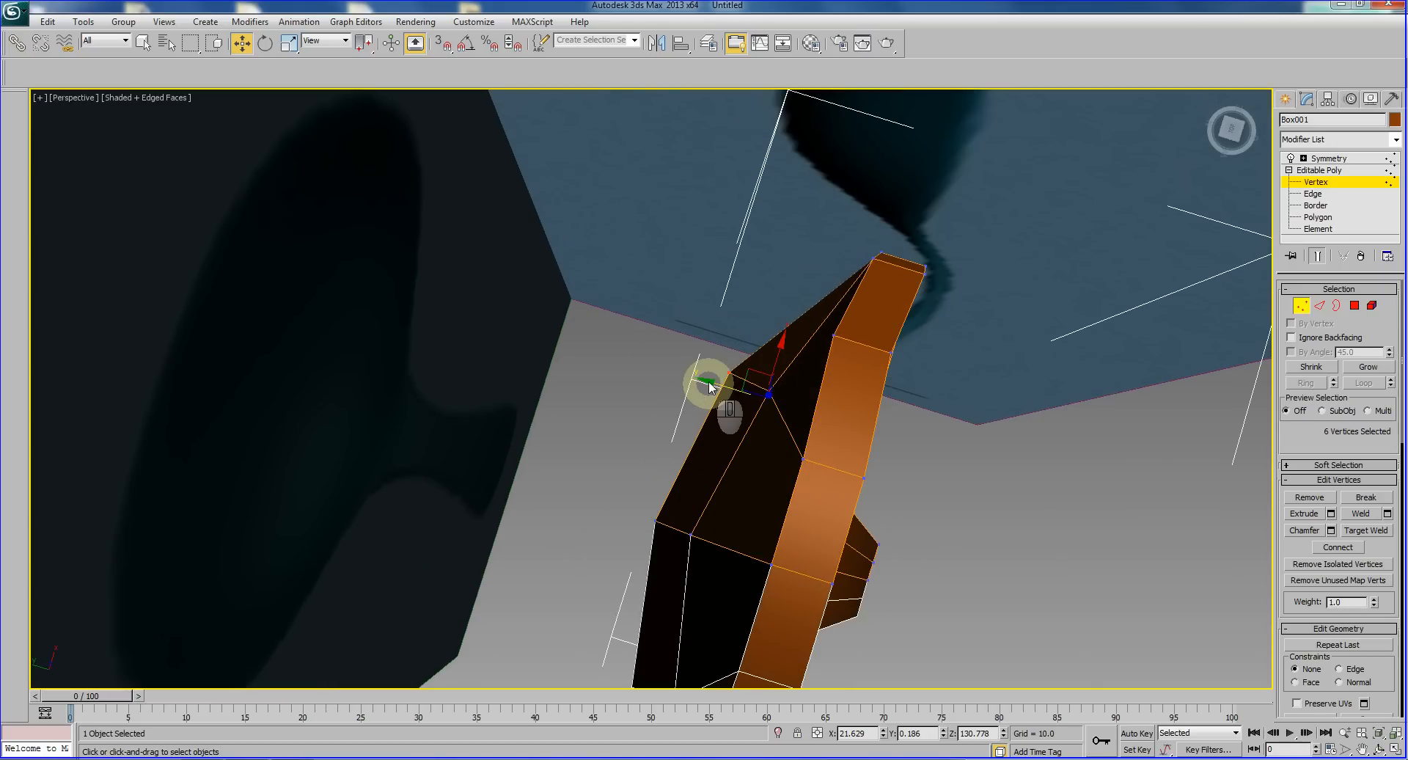
{"action": "left_click_drag", "start_coordinate": [711, 384], "coordinate": [707, 384]}
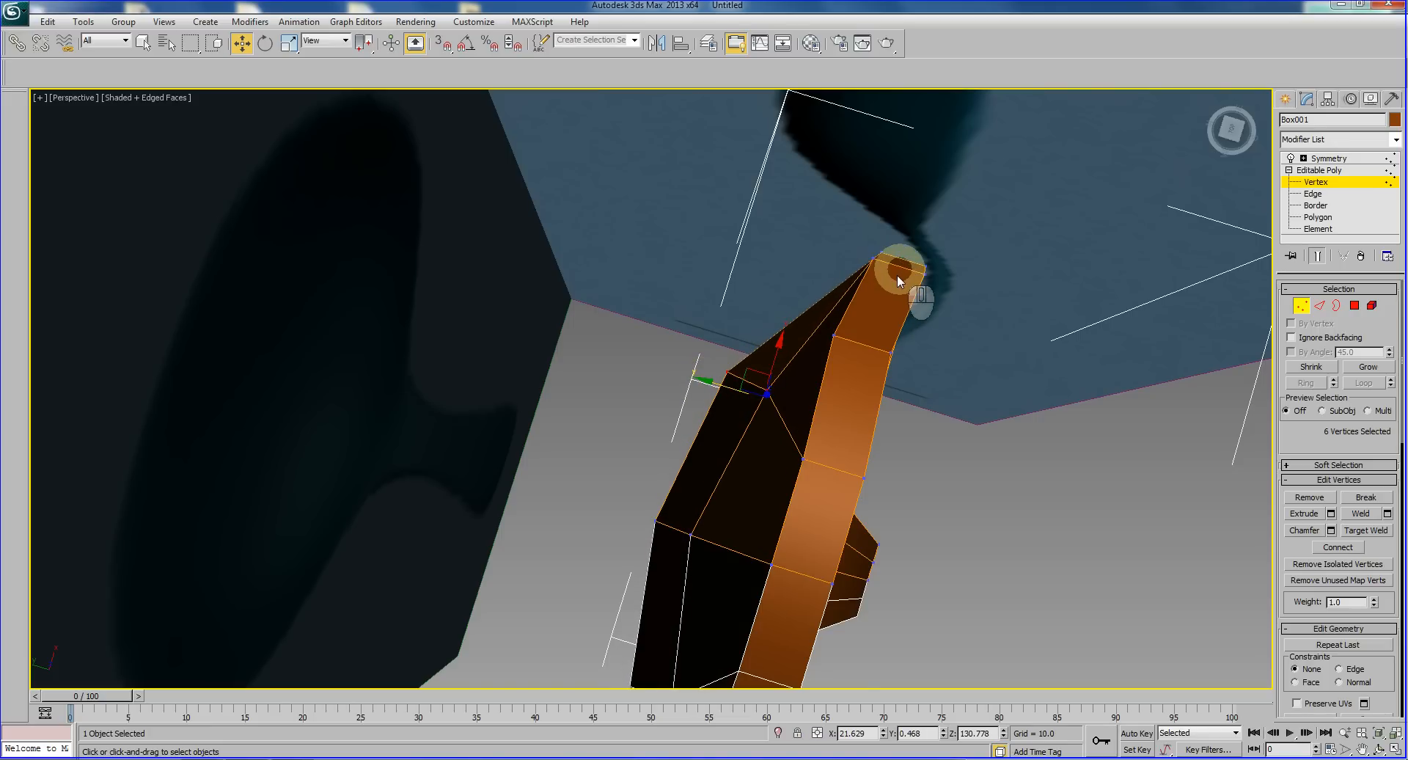
Step: Hide the end result and select the full ring of thickness edges around the half spoon's outer side, starting from the handle tip
{"action": "middle_click_drag", "start_coordinate": [663, 522], "coordinate": [739, 161], "text": "alt"}
{"action": "scroll", "coordinate": [739, 161], "scroll_direction": "up", "scroll_amount": 3}
{"action": "middle_click_drag", "start_coordinate": [743, 264], "coordinate": [715, 396]}
{"action": "left_click", "coordinate": [1313, 195]}
{"action": "left_click", "coordinate": [591, 408]}
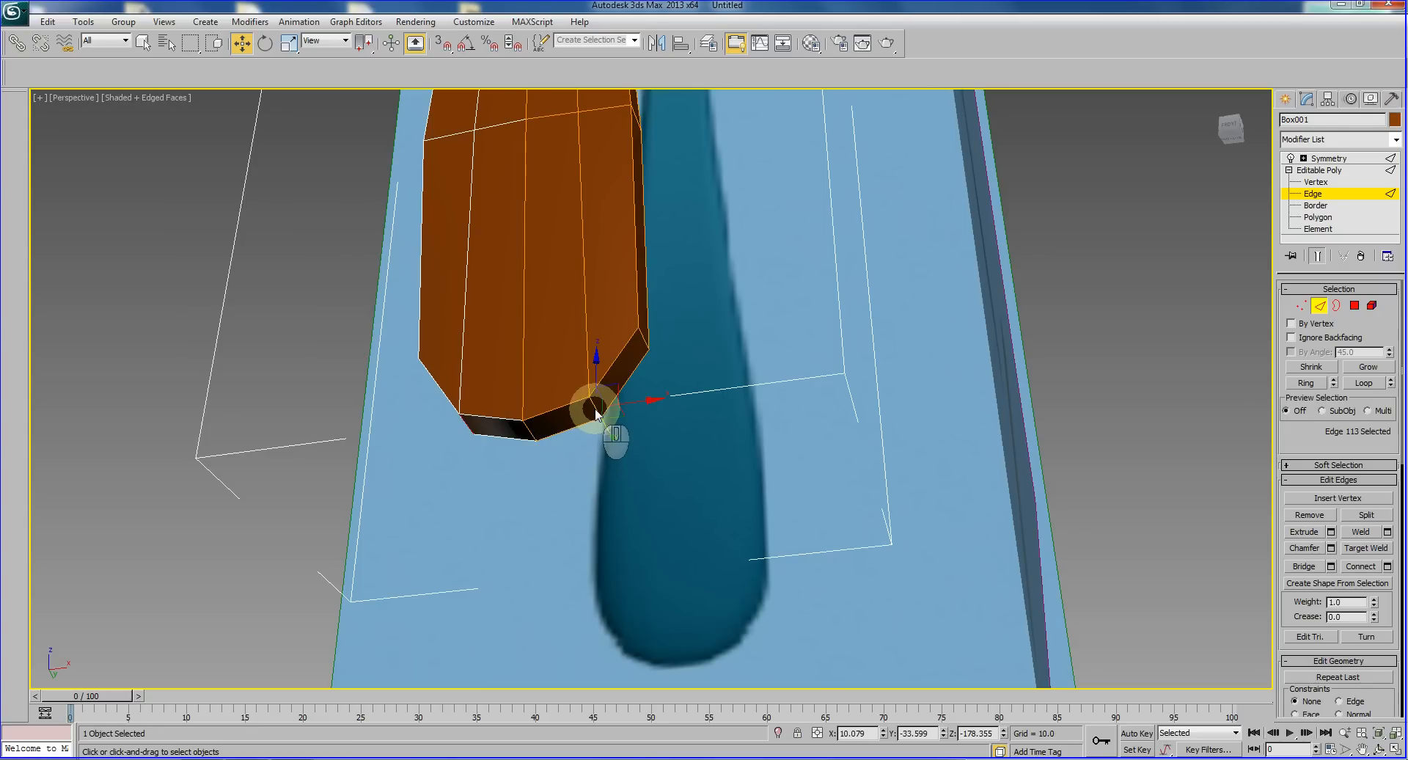
{"action": "left_click", "coordinate": [1317, 255]}
{"action": "left_click", "coordinate": [1097, 399]}
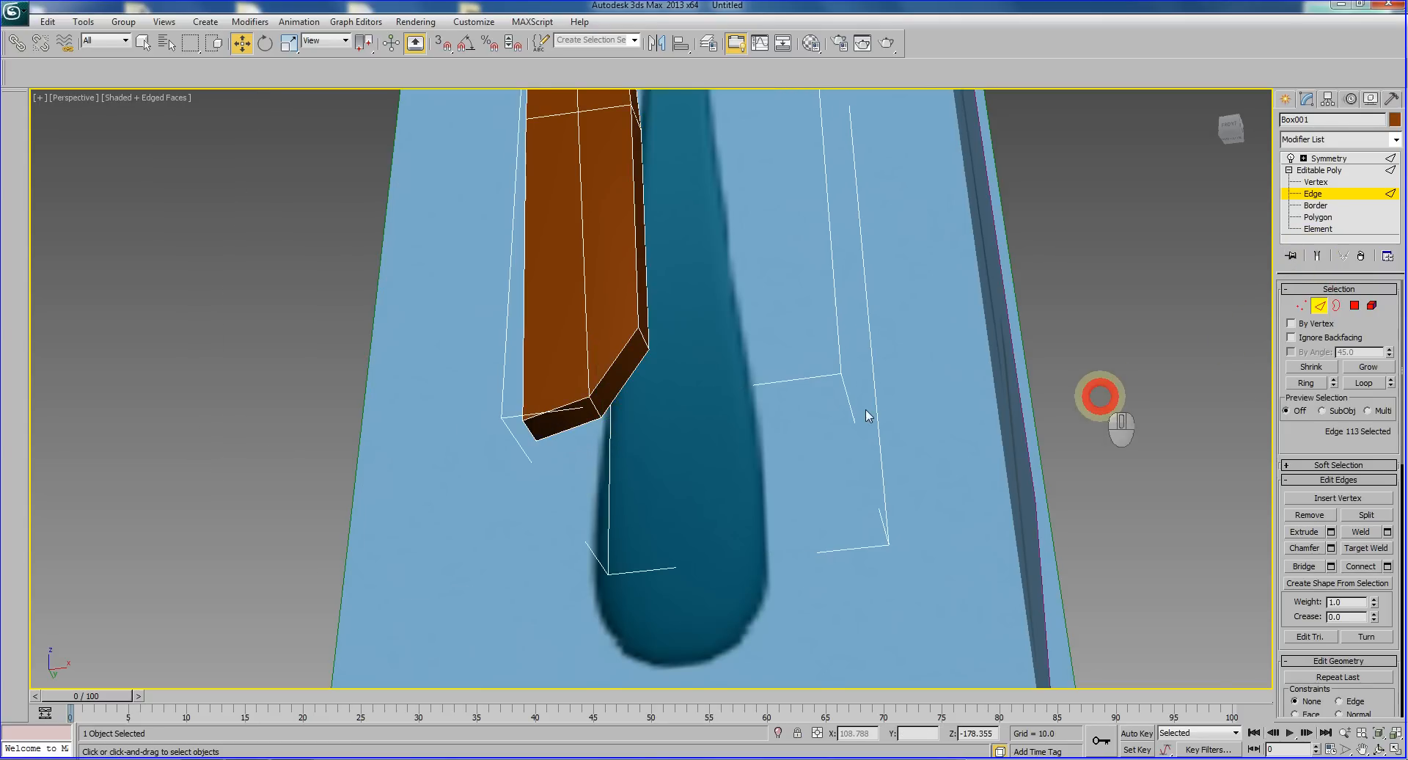
{"action": "left_click", "coordinate": [594, 408]}
{"action": "mouse_move", "coordinate": [641, 399]}
{"action": "middle_mouse_down", "text": "alt"}
{"action": "mouse_move", "coordinate": [660, 383]}
{"action": "mouse_move", "coordinate": [614, 394]}
{"action": "mouse_move", "coordinate": [628, 396]}
{"action": "middle_mouse_up", "text": "alt"}
{"action": "left_click", "coordinate": [1305, 383]}
Step: Connect the ringed thickness edges with 1 segment, 0 pinch and 0 slide, and restore the shaded view of the whole half spoon
{"action": "middle_click_drag", "start_coordinate": [720, 143], "coordinate": [699, 468]}
{"action": "key", "text": "F3"}
{"action": "scroll", "coordinate": [701, 440], "scroll_direction": "down", "scroll_amount": 3}
{"action": "middle_click_drag", "start_coordinate": [704, 373], "coordinate": [760, 370]}
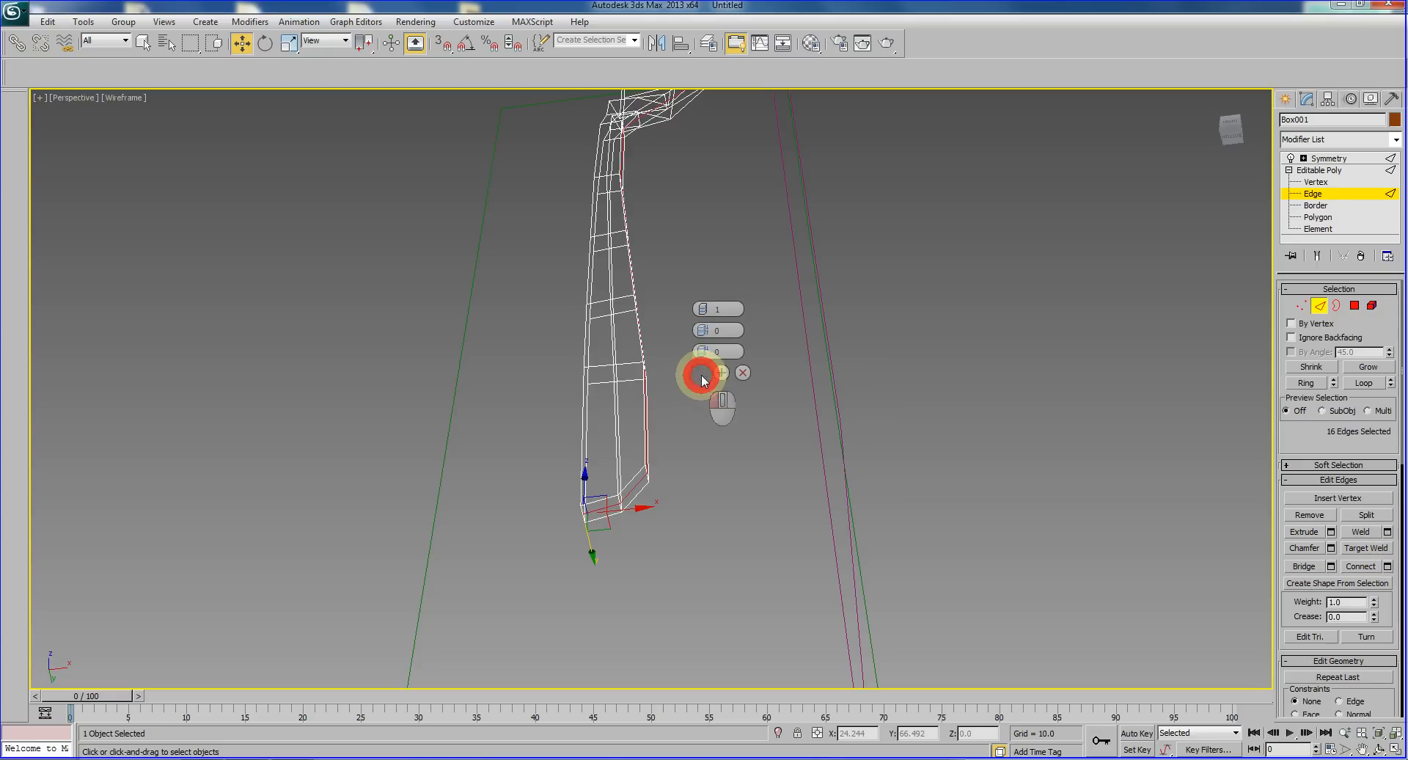
{"action": "left_click", "coordinate": [700, 374]}
{"action": "mouse_move", "coordinate": [720, 405]}
{"action": "middle_mouse_down", "text": "alt"}
{"action": "mouse_move", "coordinate": [681, 438]}
{"action": "mouse_move", "coordinate": [680, 411]}
{"action": "mouse_move", "coordinate": [702, 393]}
{"action": "mouse_move", "coordinate": [777, 494]}
{"action": "middle_mouse_up", "text": "alt"}
{"action": "key", "text": "F3"}
{"action": "scroll", "coordinate": [777, 495], "scroll_direction": "down", "scroll_amount": 3}
{"action": "mouse_move", "coordinate": [839, 385]}
{"action": "middle_mouse_down", "text": "alt"}
{"action": "mouse_move", "coordinate": [880, 433]}
{"action": "mouse_move", "coordinate": [909, 418]}
{"action": "middle_mouse_up", "text": "alt"}
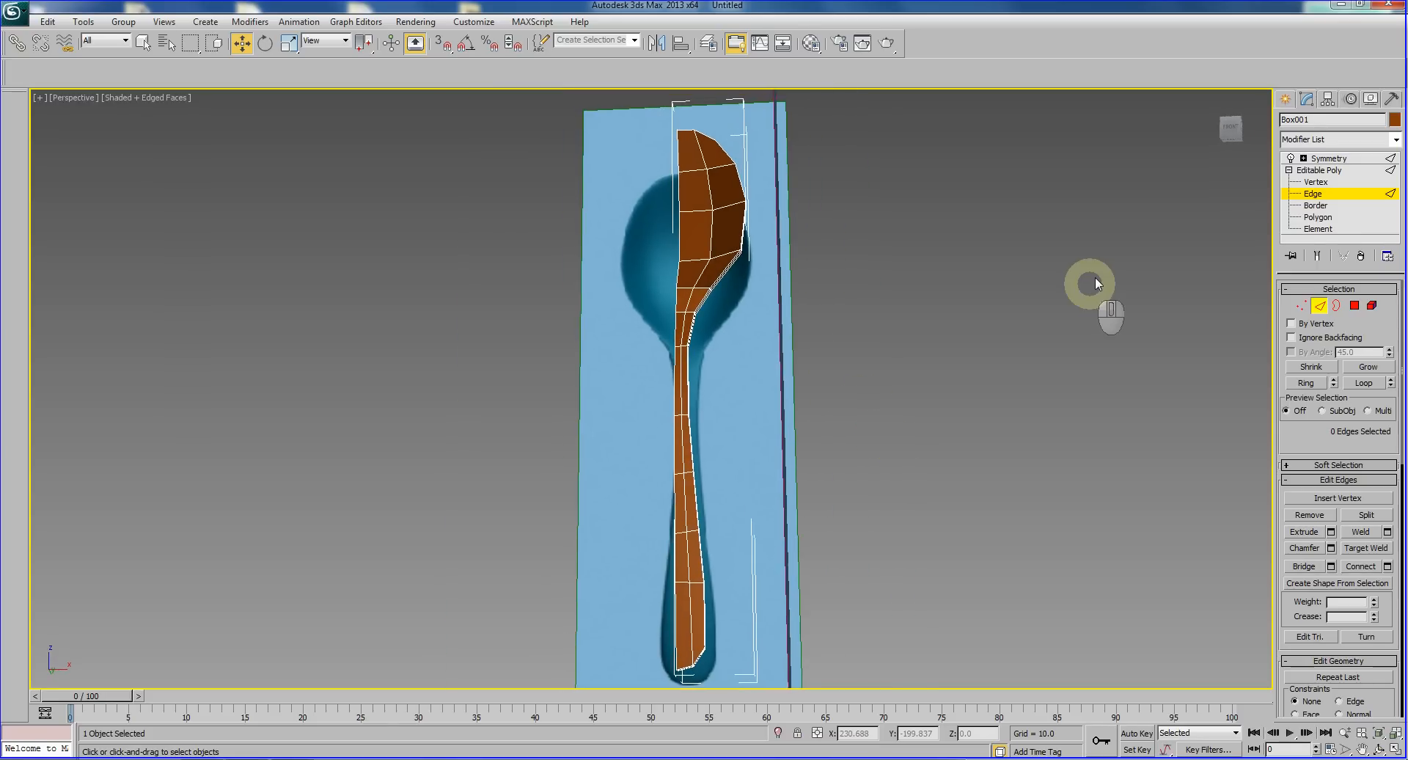
Step: Leave sub-object editing of the Editable Poly and make the Symmetry modifier active to show the full mirrored spoon
{"action": "left_click", "coordinate": [1316, 170]}
{"action": "left_click", "coordinate": [1327, 159]}
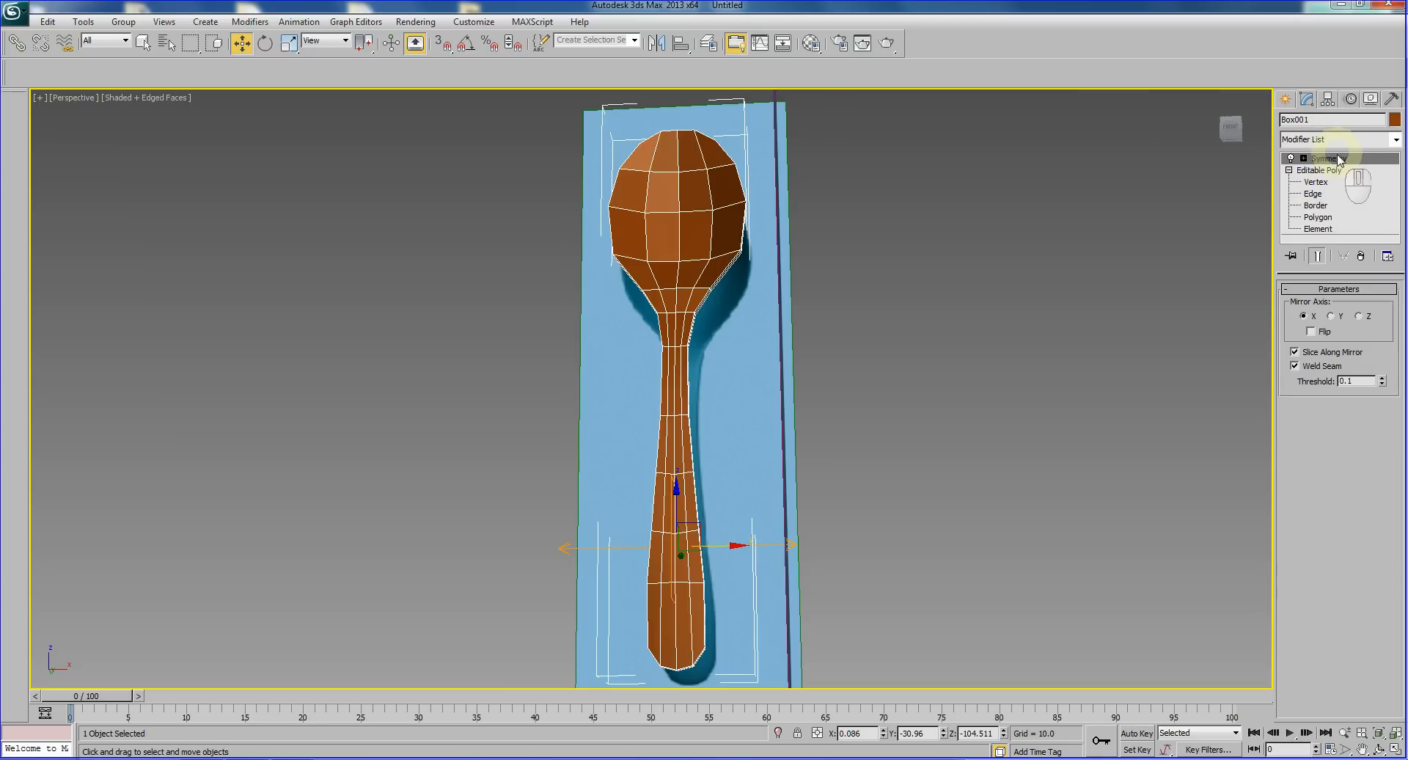
{"action": "left_click", "coordinate": [1316, 183]}
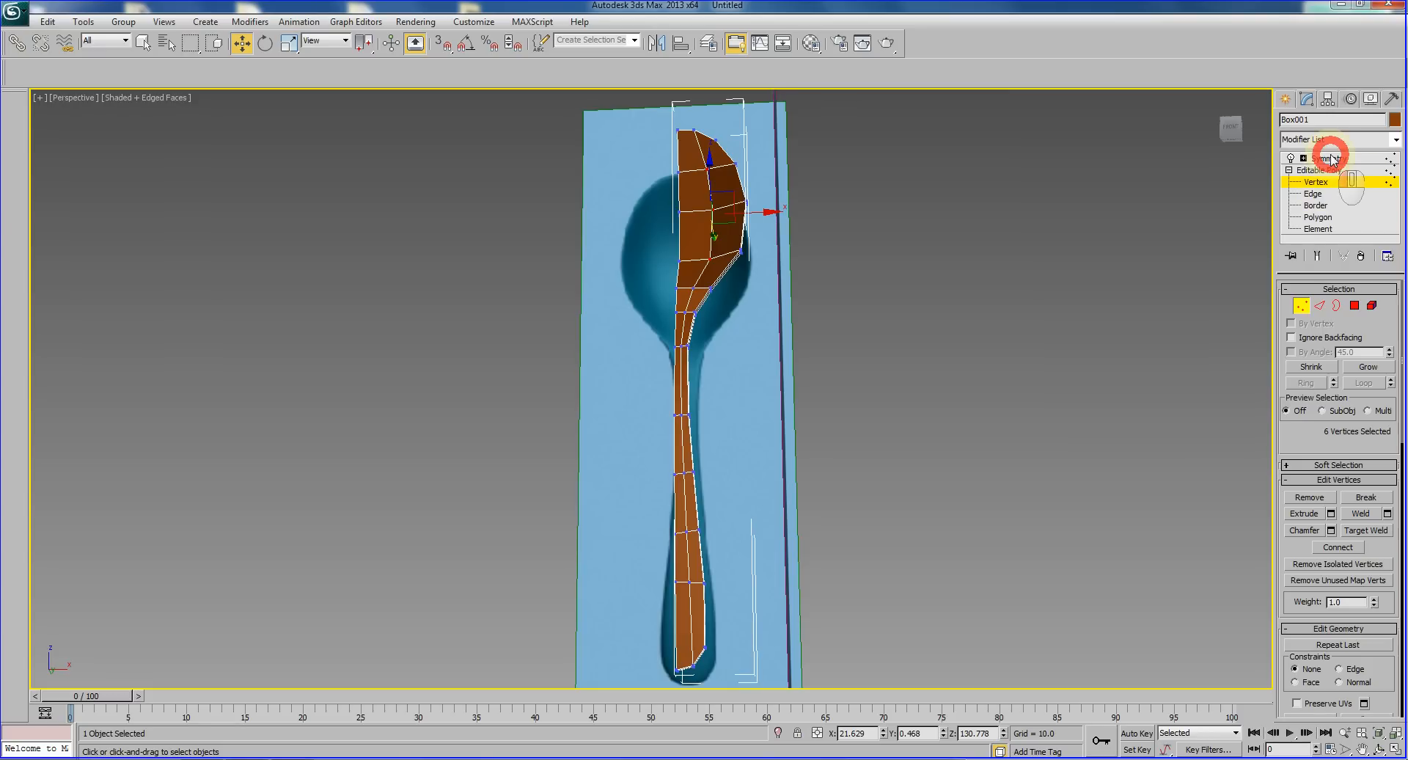
{"action": "left_click", "coordinate": [1331, 158]}
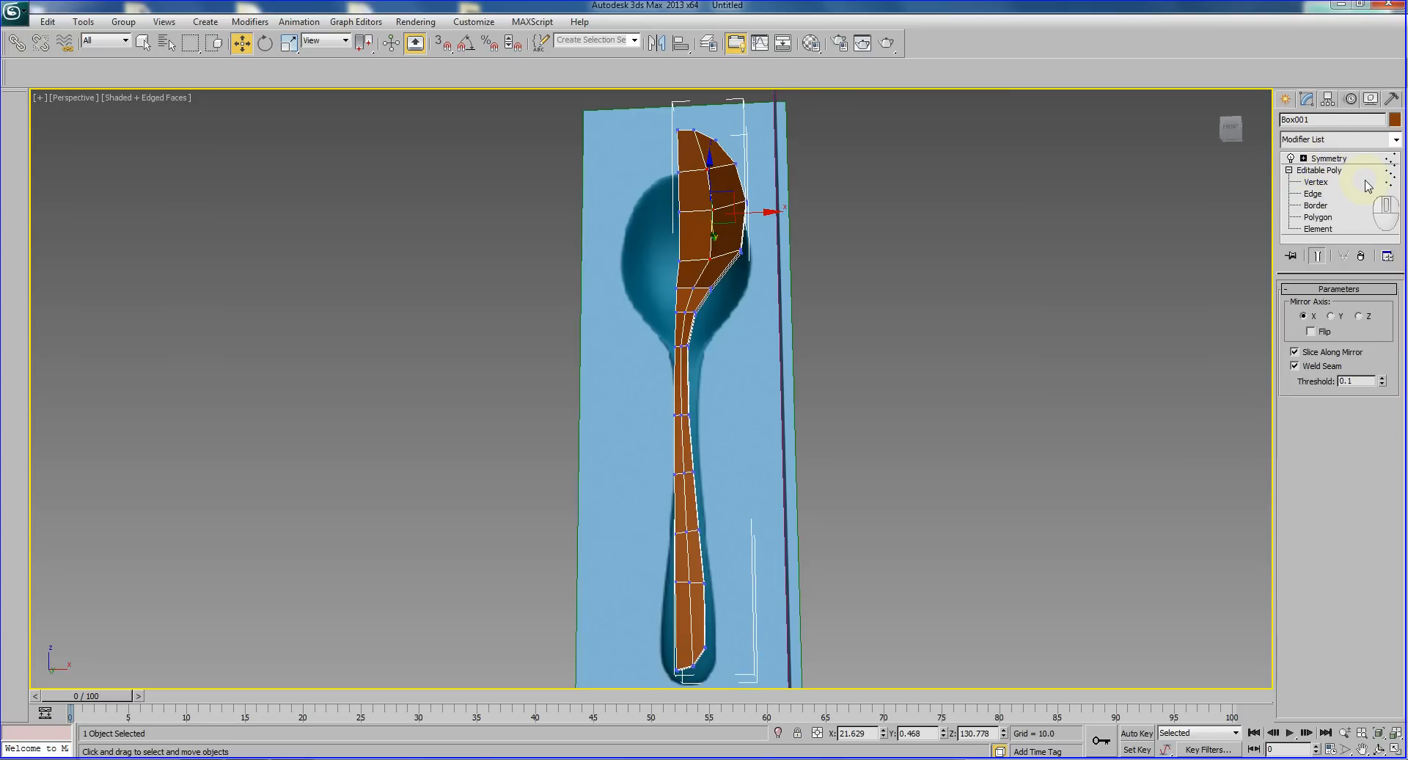
{"action": "left_click", "coordinate": [1313, 183]}
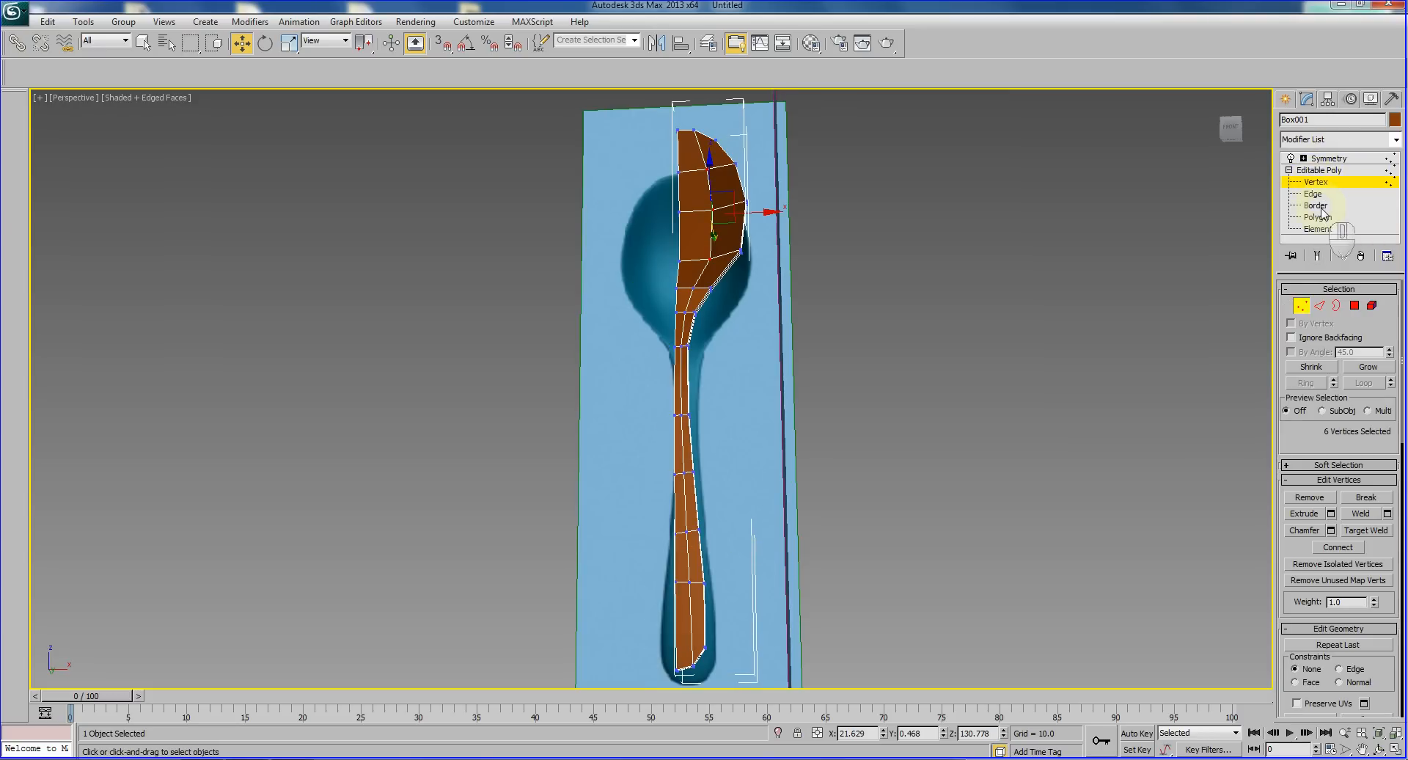
{"action": "left_click", "coordinate": [1320, 171]}
{"action": "left_click", "coordinate": [1336, 158]}
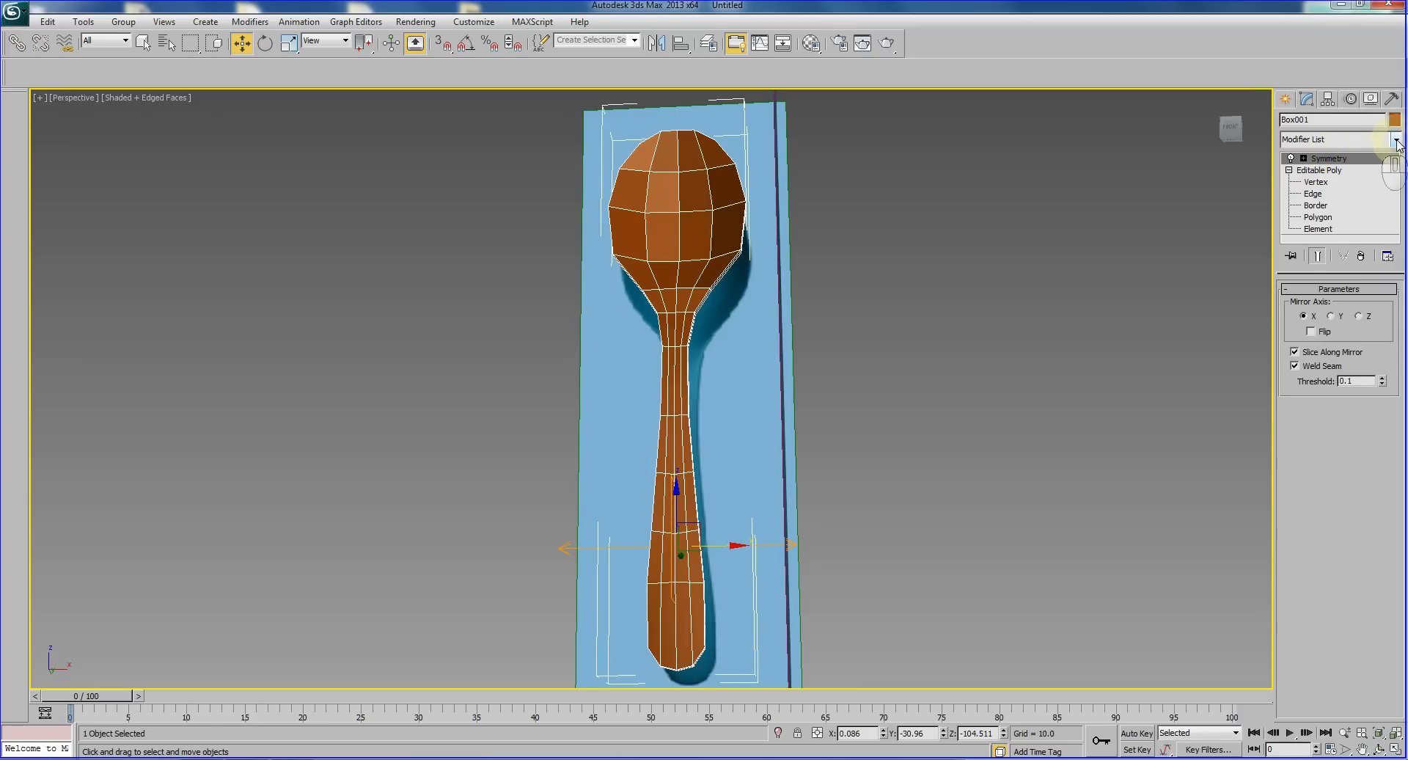
Step: Add a TurboSmooth modifier on top of the spoon's Symmetry modifier
{"action": "left_click", "coordinate": [1398, 141]}
{"action": "left_click_drag", "start_coordinate": [1396, 242], "coordinate": [1397, 330]}
{"action": "left_click_drag", "start_coordinate": [1401, 382], "coordinate": [1396, 565]}
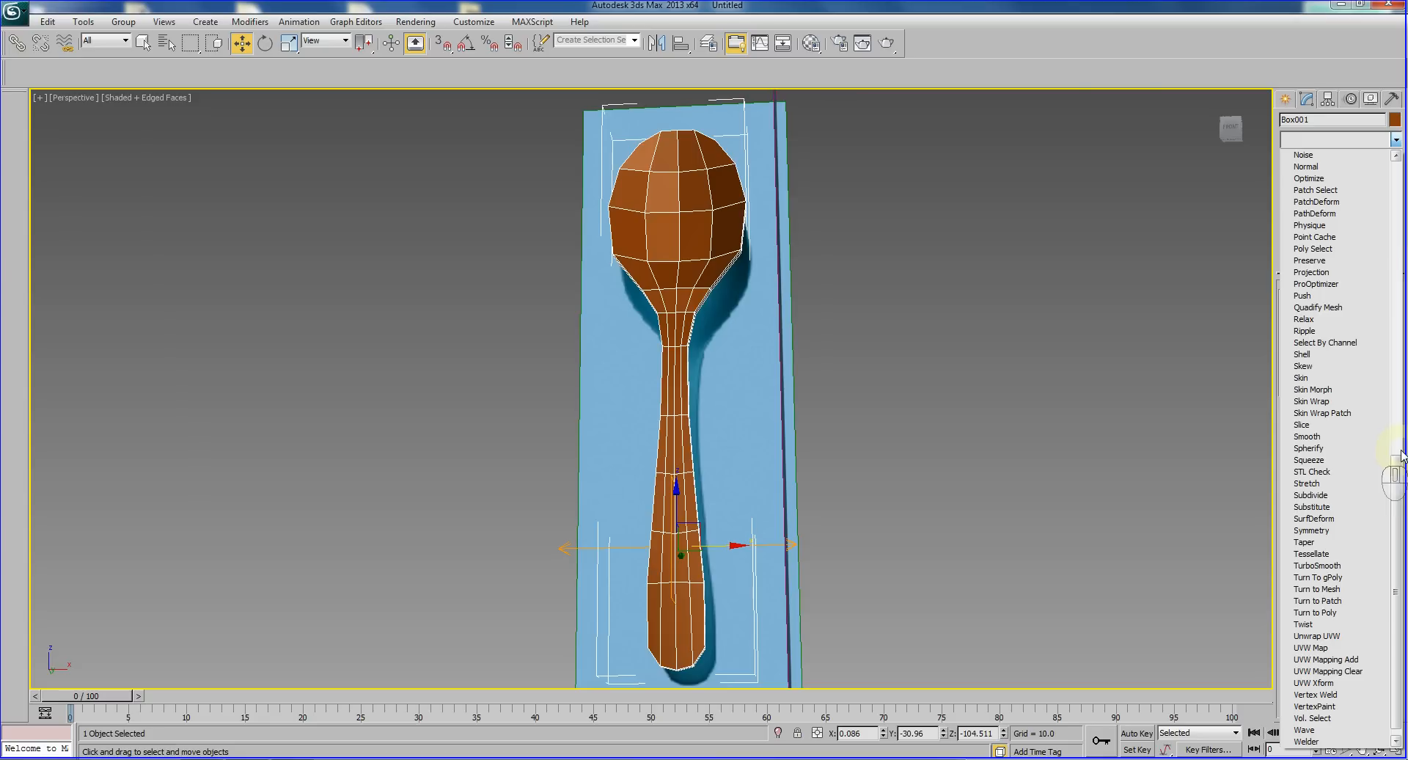
{"action": "left_click", "coordinate": [1320, 565]}
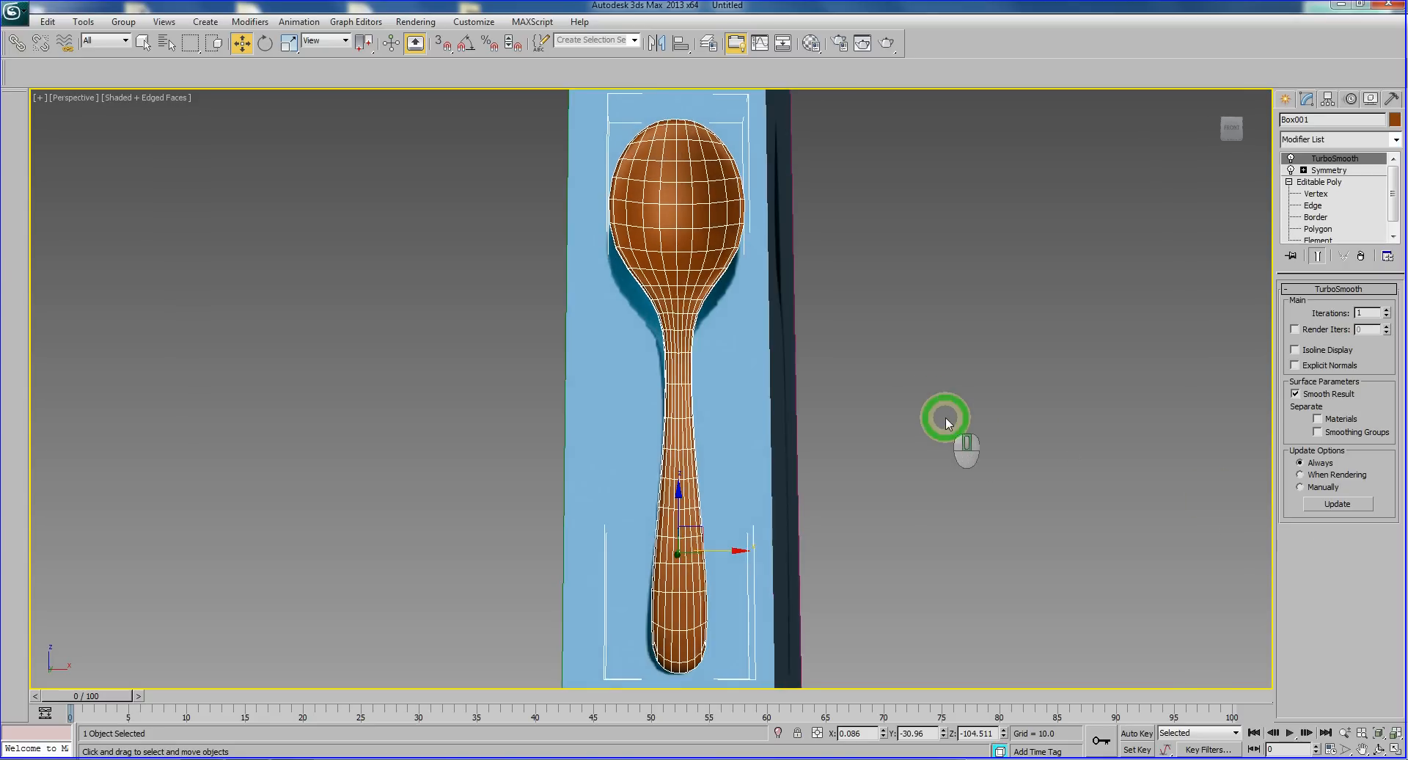
Step: Set the TurboSmooth iterations to 2 and turn on Isoline Display
{"action": "middle_click_drag", "start_coordinate": [946, 422], "coordinate": [958, 466]}
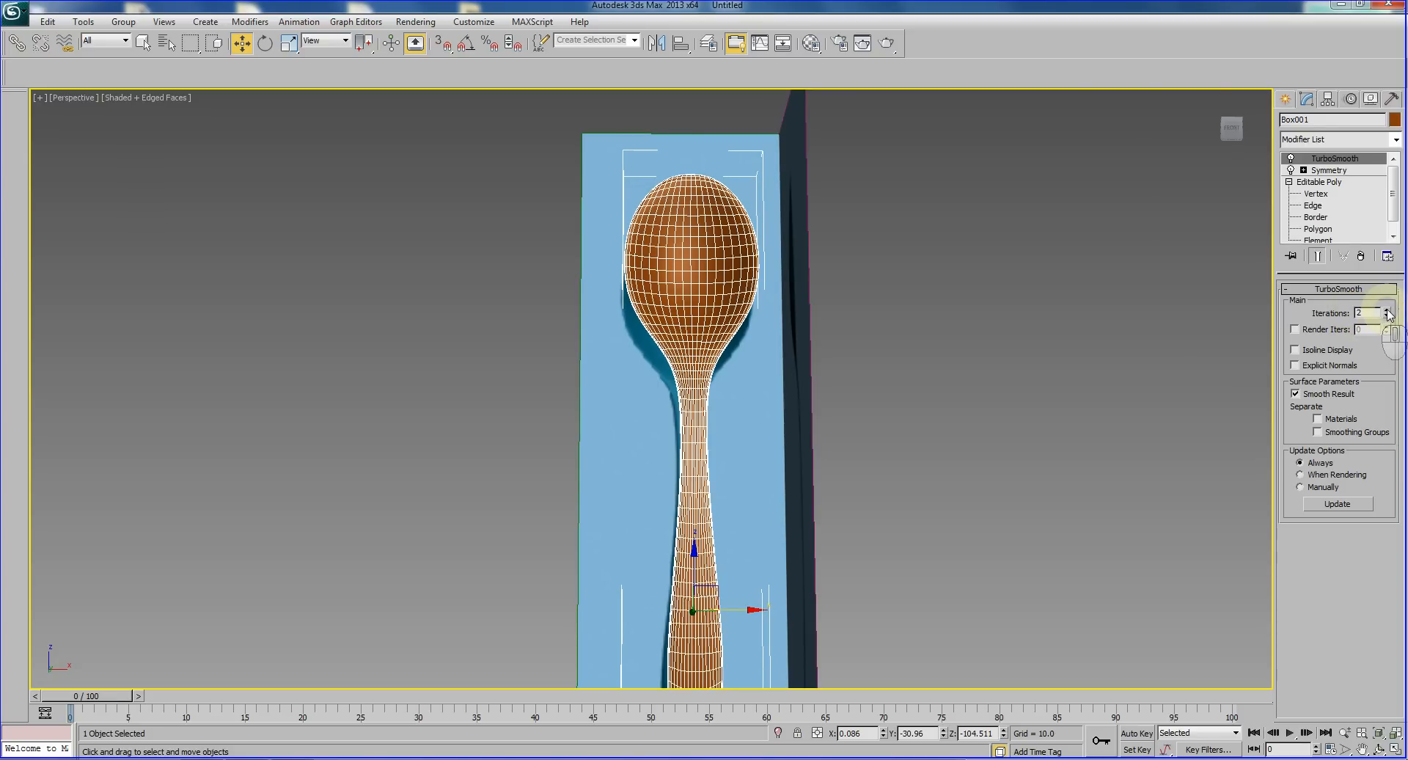
{"action": "left_click", "coordinate": [1295, 350]}
{"action": "middle_click_drag", "start_coordinate": [890, 310], "coordinate": [919, 290], "text": "alt"}
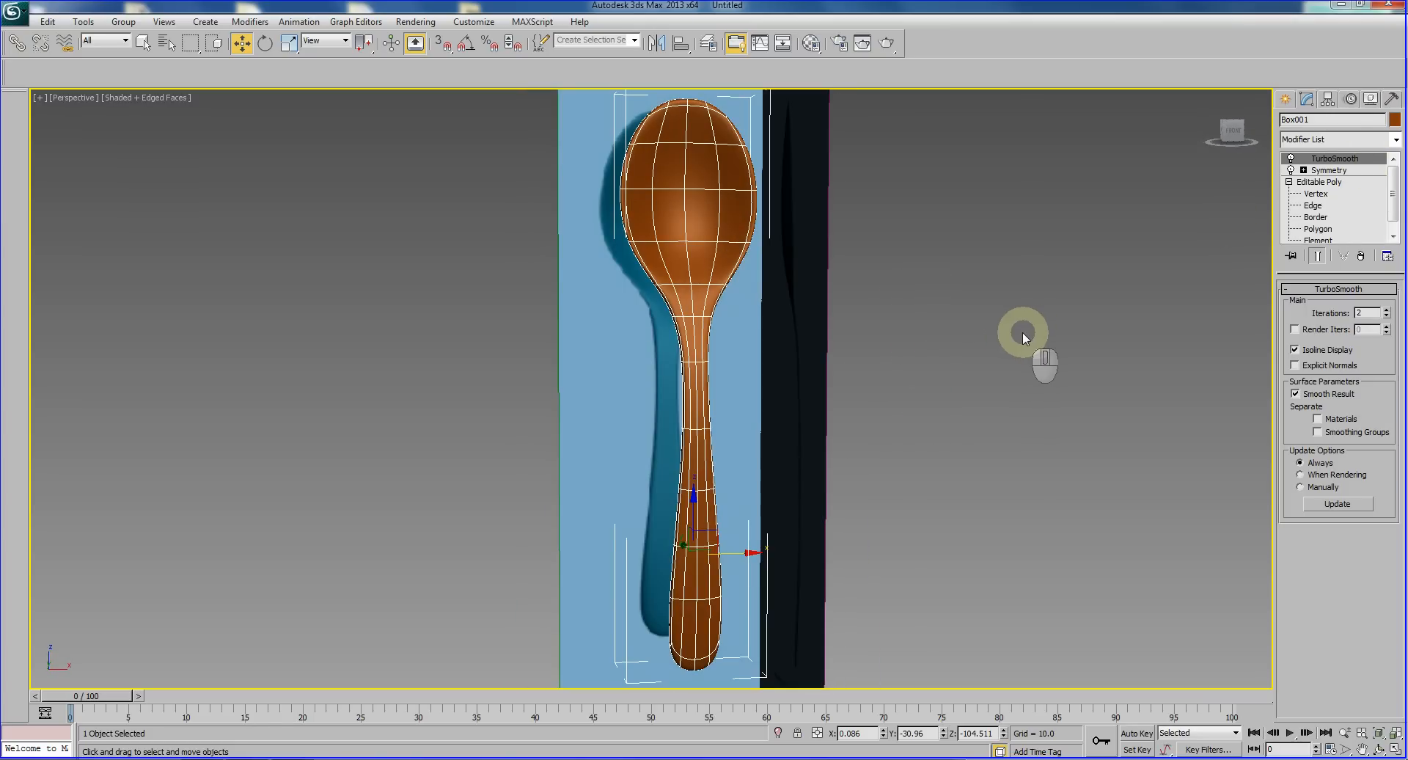
Step: Turn off the edge overlay and show the smoothed end result while the Editable Poly base level is active
{"action": "key", "text": "F4"}
{"action": "mouse_move", "coordinate": [984, 345]}
{"action": "middle_mouse_down", "text": "alt"}
{"action": "mouse_move", "coordinate": [1012, 317]}
{"action": "mouse_move", "coordinate": [955, 315]}
{"action": "mouse_move", "coordinate": [1018, 301]}
{"action": "mouse_move", "coordinate": [1083, 313]}
{"action": "mouse_move", "coordinate": [1059, 286]}
{"action": "mouse_move", "coordinate": [921, 336]}
{"action": "mouse_move", "coordinate": [1068, 336]}
{"action": "mouse_move", "coordinate": [1023, 356]}
{"action": "mouse_move", "coordinate": [1182, 311]}
{"action": "middle_mouse_up", "text": "alt"}
{"action": "scroll", "coordinate": [1031, 357], "scroll_direction": "up", "scroll_amount": 5}
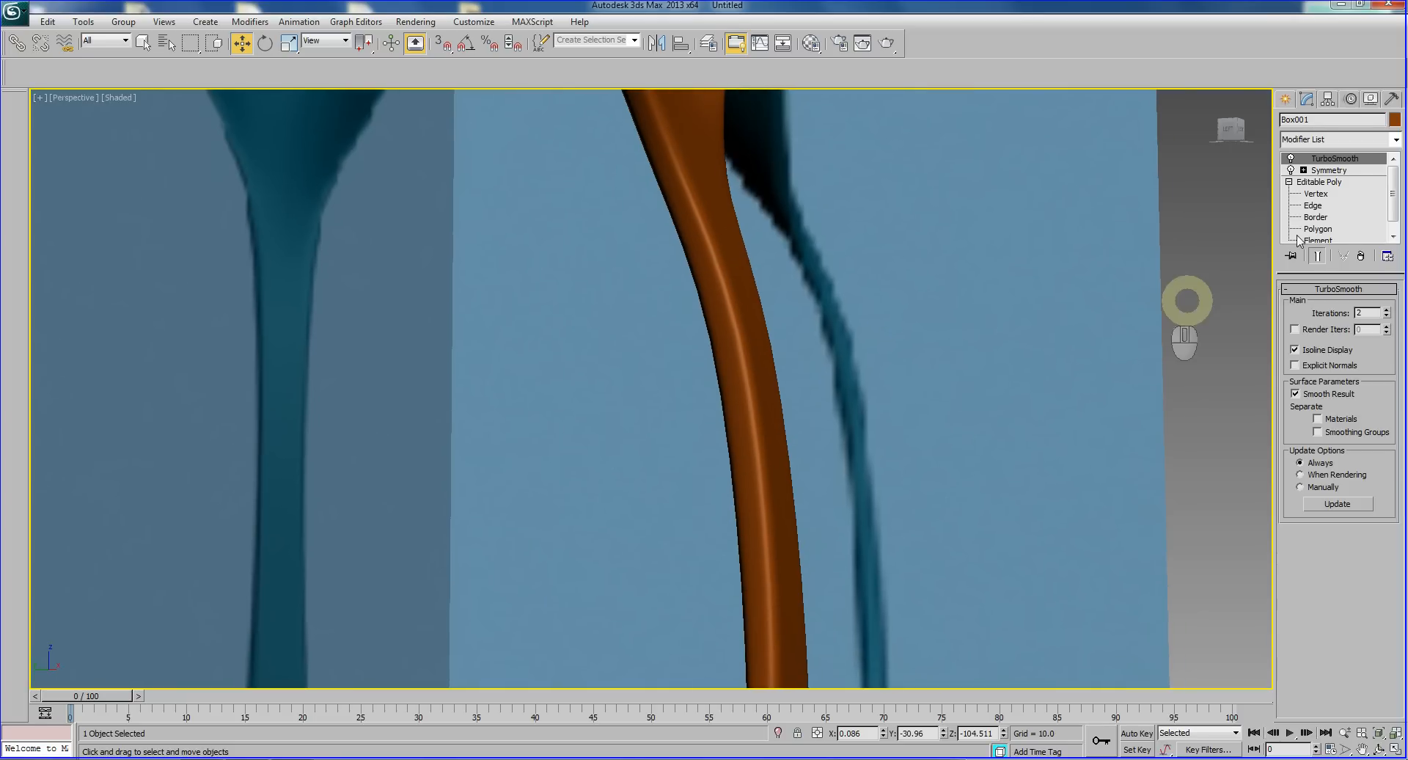
{"action": "left_click", "coordinate": [1314, 183]}
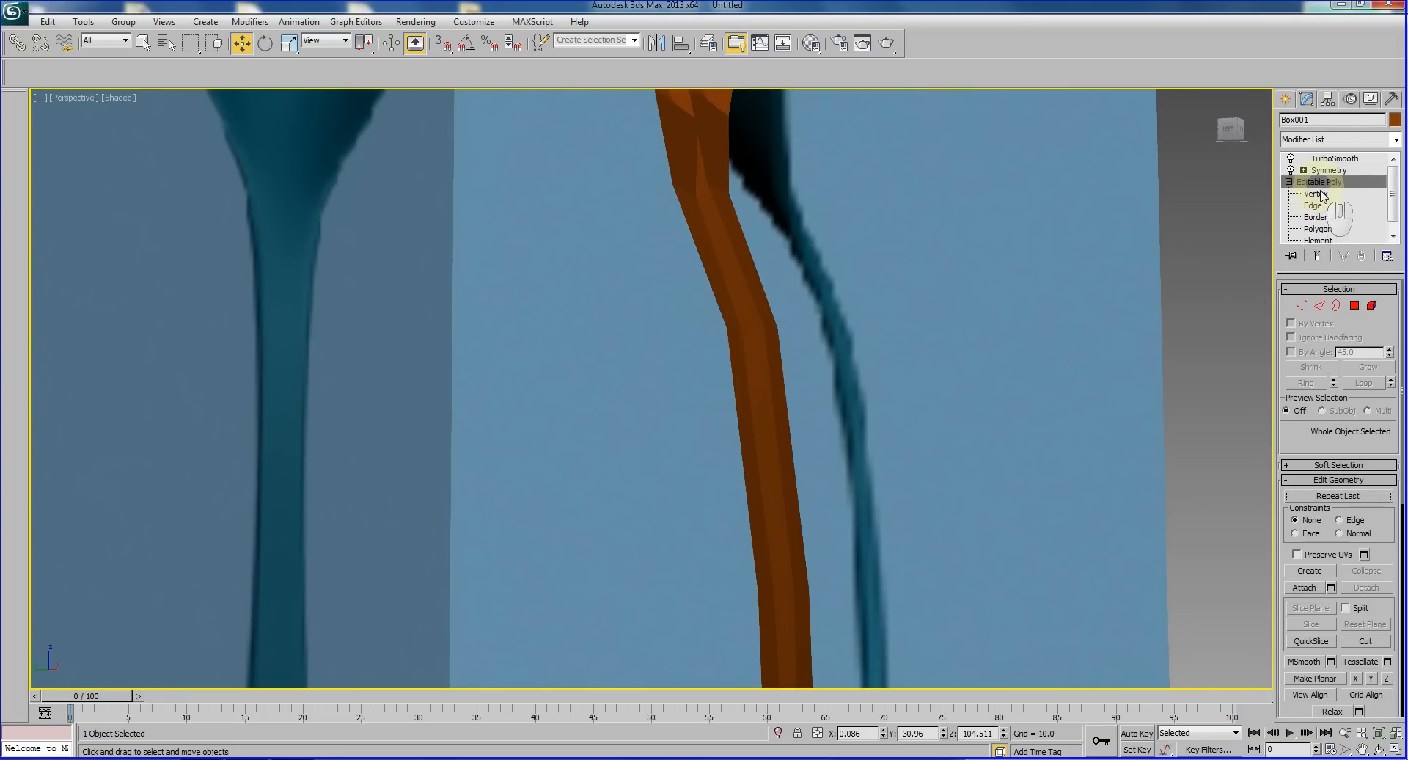
{"action": "left_click", "coordinate": [1317, 255]}
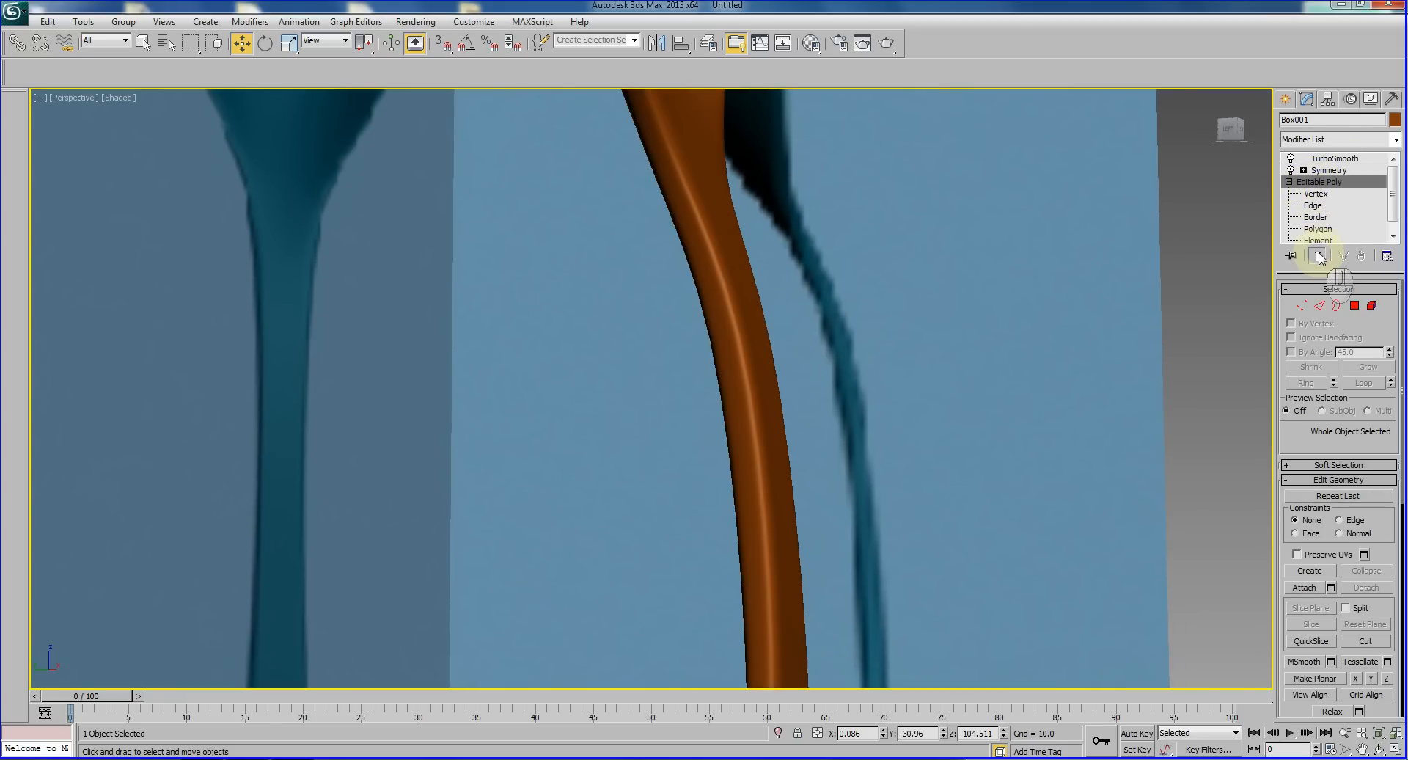
{"action": "left_click", "coordinate": [1324, 171]}
{"action": "left_click", "coordinate": [1322, 183]}
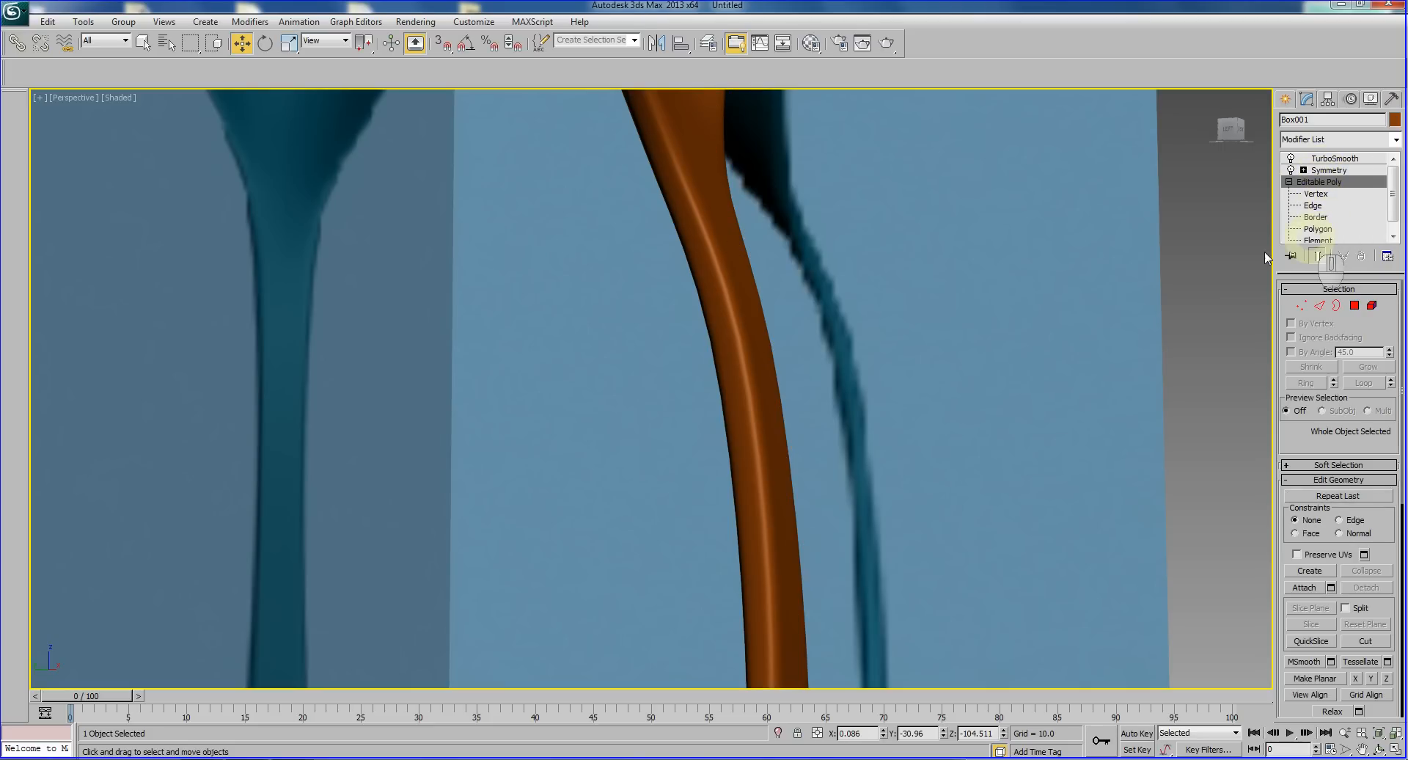
Step: Compare the smoothed handle with and without its edge overlay, and examine the whole spoon against the reference planes
{"action": "key", "text": "F4"}
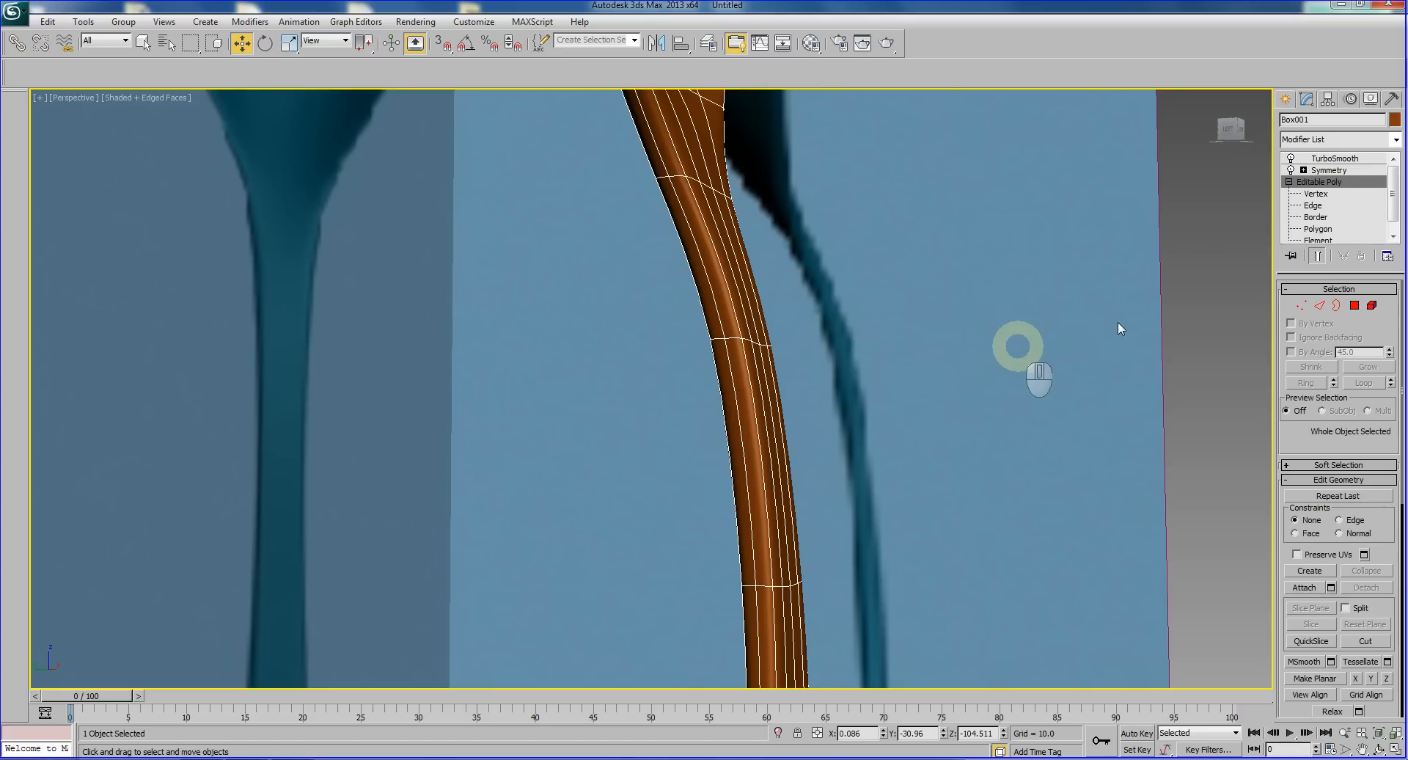
{"action": "key", "text": "F4"}
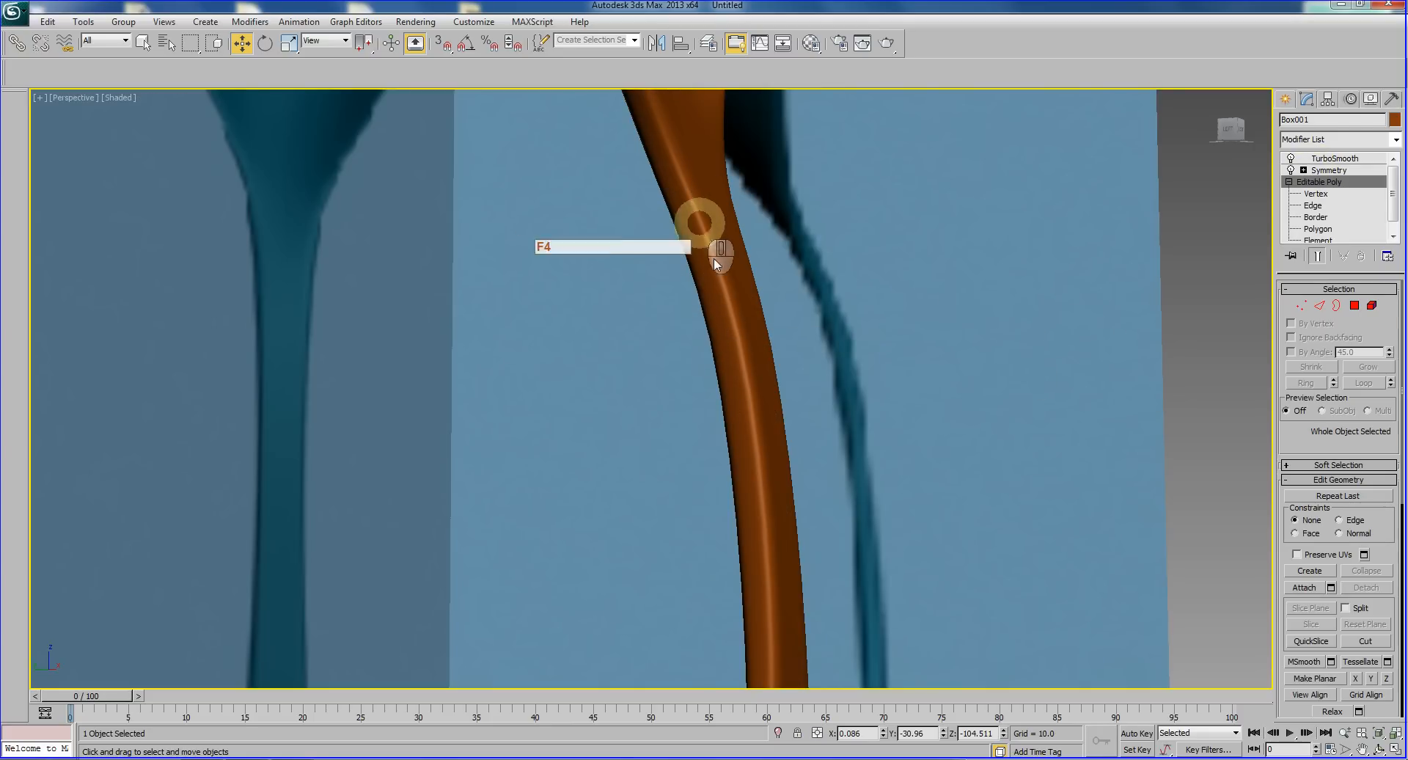
{"action": "middle_click_drag", "start_coordinate": [758, 447], "coordinate": [756, 447], "text": "alt"}
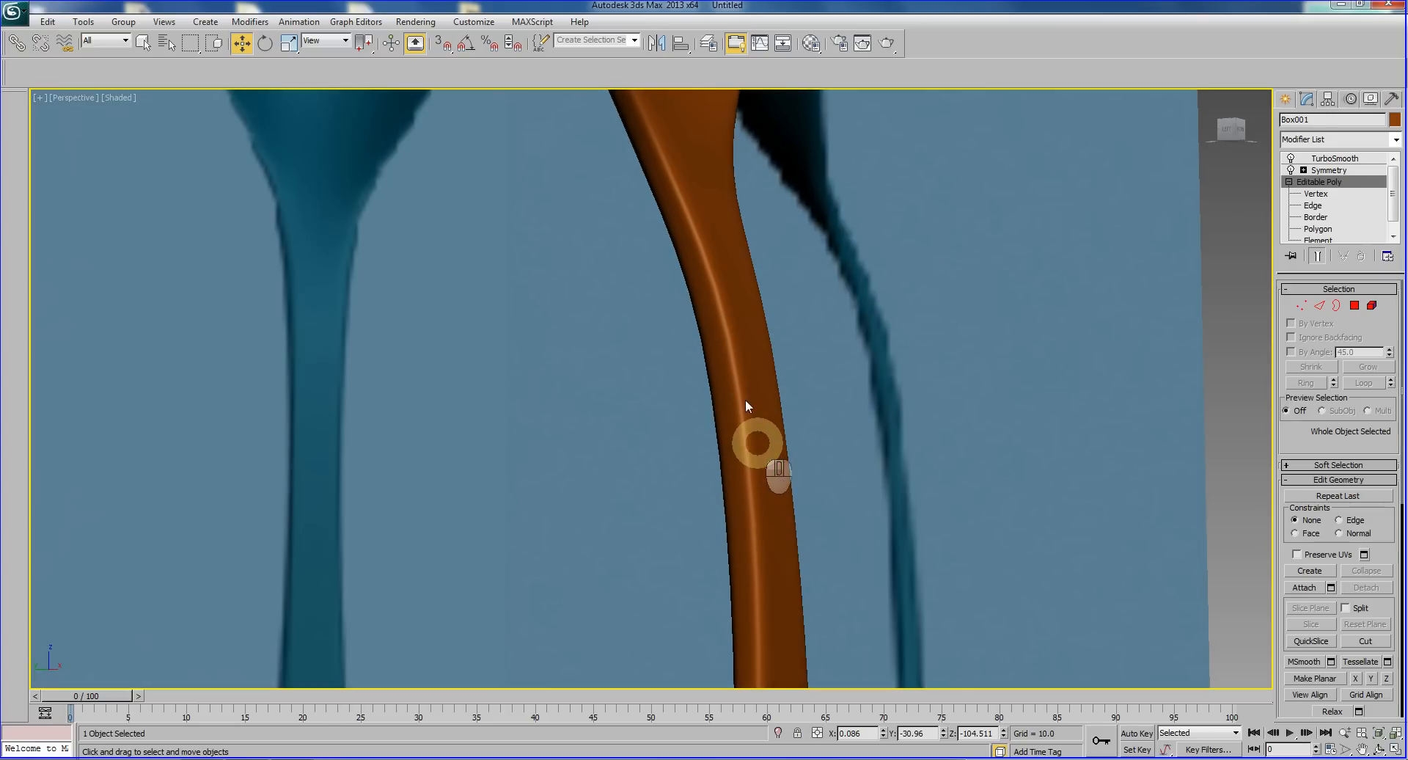
{"action": "scroll", "coordinate": [864, 404], "scroll_direction": "down", "scroll_amount": 5}
{"action": "scroll", "coordinate": [864, 405], "scroll_direction": "down", "scroll_amount": 2}
{"action": "middle_click_drag", "start_coordinate": [864, 405], "coordinate": [783, 400], "text": "alt"}
{"action": "scroll", "coordinate": [824, 408], "scroll_direction": "up", "scroll_amount": 4}
{"action": "scroll", "coordinate": [805, 403], "scroll_direction": "down", "scroll_amount": 4}
Step: Make the TurboSmooth level active again and examine the finished spoon up close from an angle
{"action": "left_click", "coordinate": [1331, 168]}
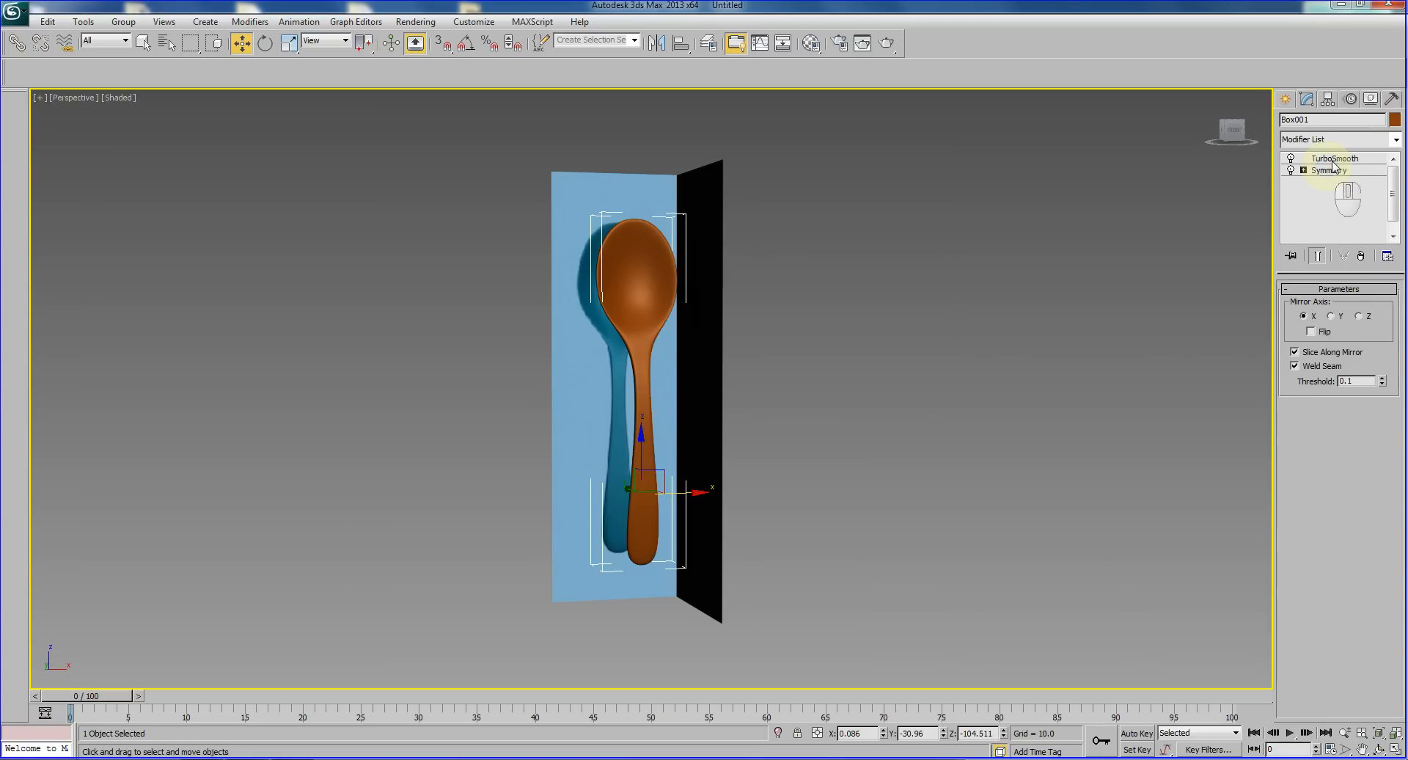
{"action": "left_click", "coordinate": [1334, 159]}
{"action": "scroll", "coordinate": [783, 365], "scroll_direction": "up", "scroll_amount": 5}
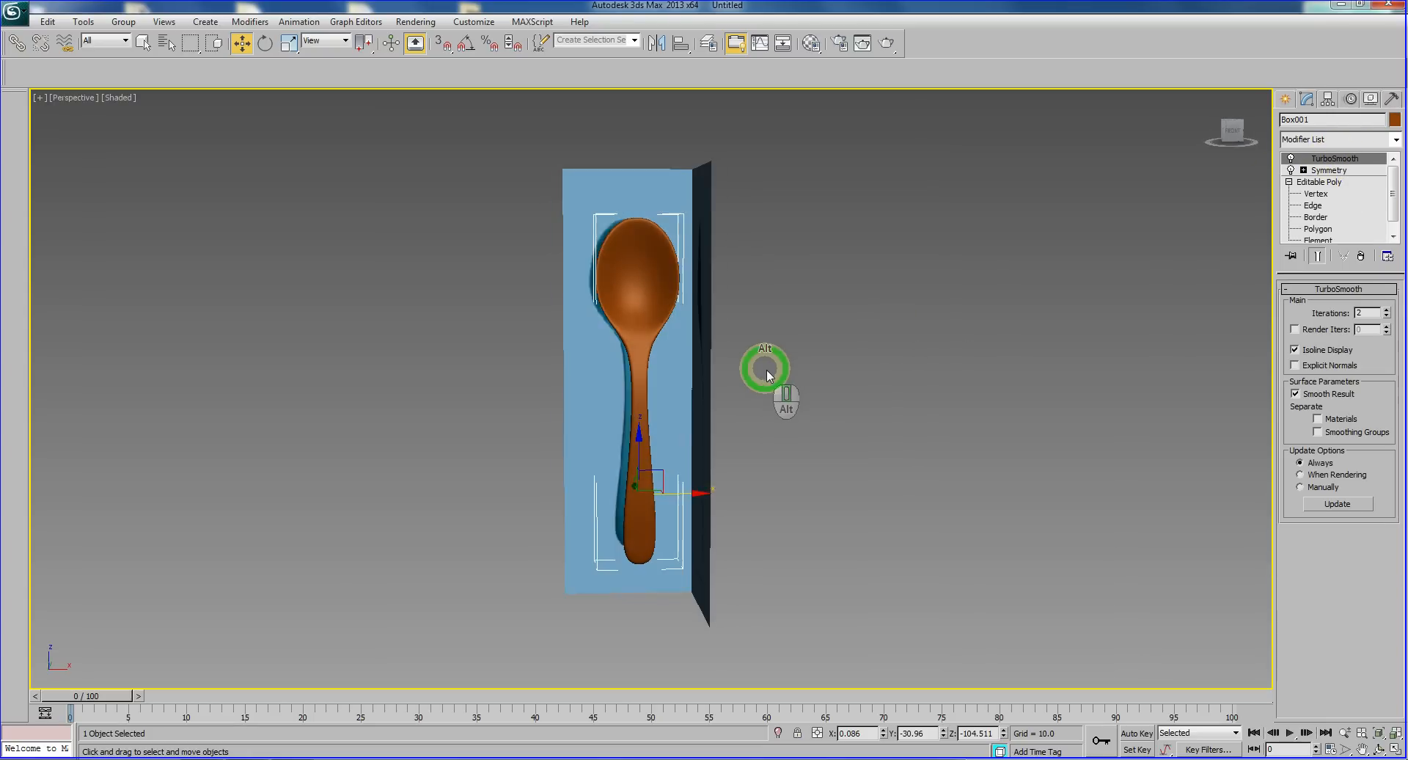
{"action": "middle_click_drag", "start_coordinate": [793, 367], "coordinate": [829, 426], "text": "ctrl+alt"}
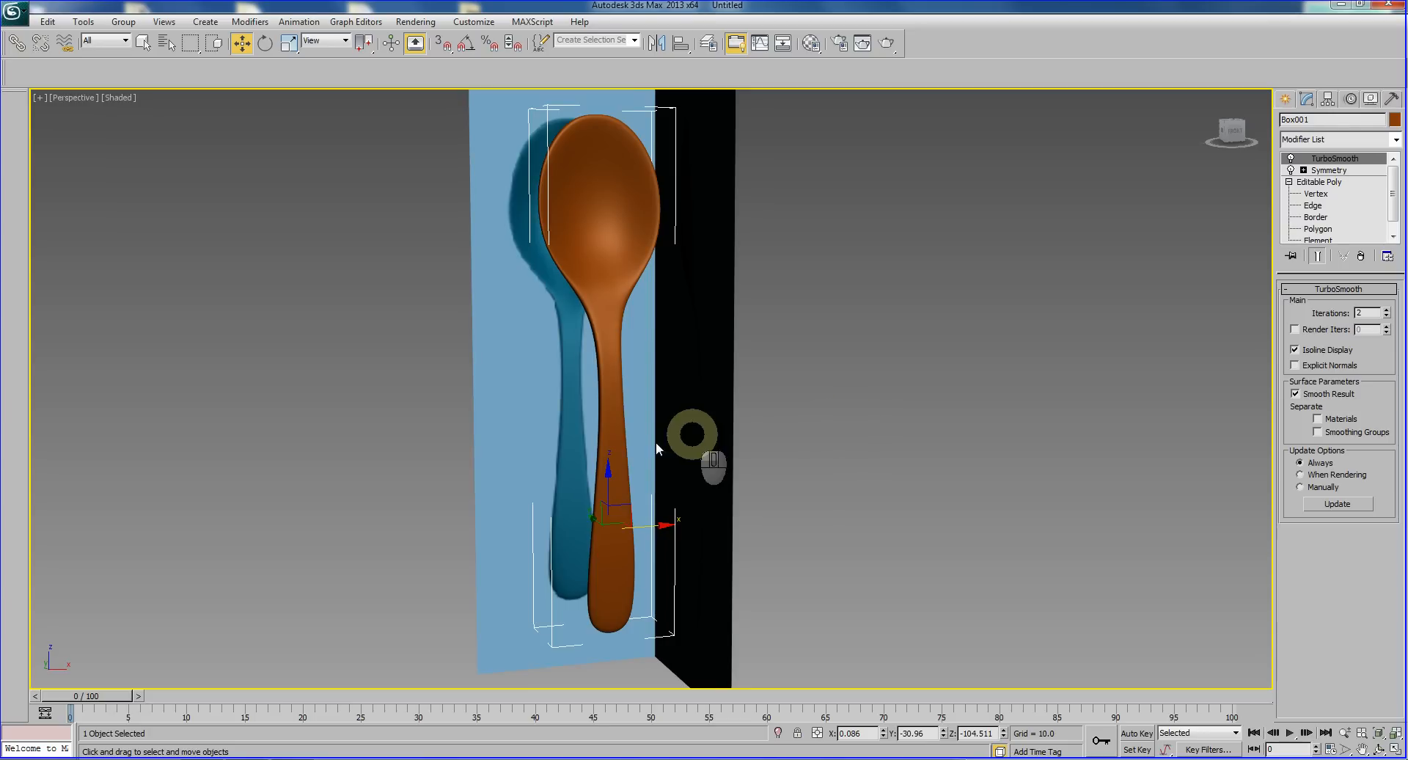
Step: Switch to the 3D Viz Spoon n Fork folder in Windows Explorer and view the Fork front reference image, closing it after viewing
{"action": "left_click", "coordinate": [216, 759]}
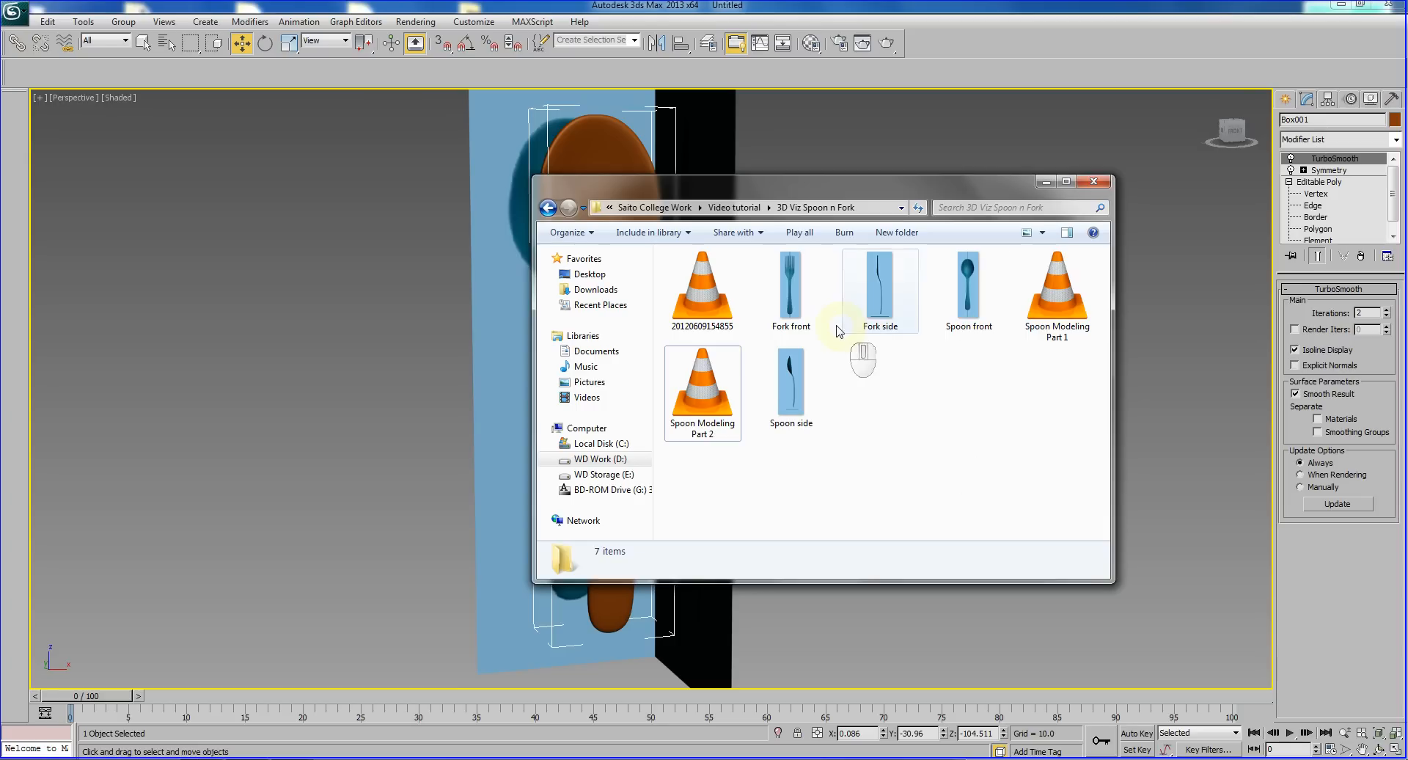
{"action": "left_click", "coordinate": [792, 292]}
{"action": "left_click", "coordinate": [872, 303]}
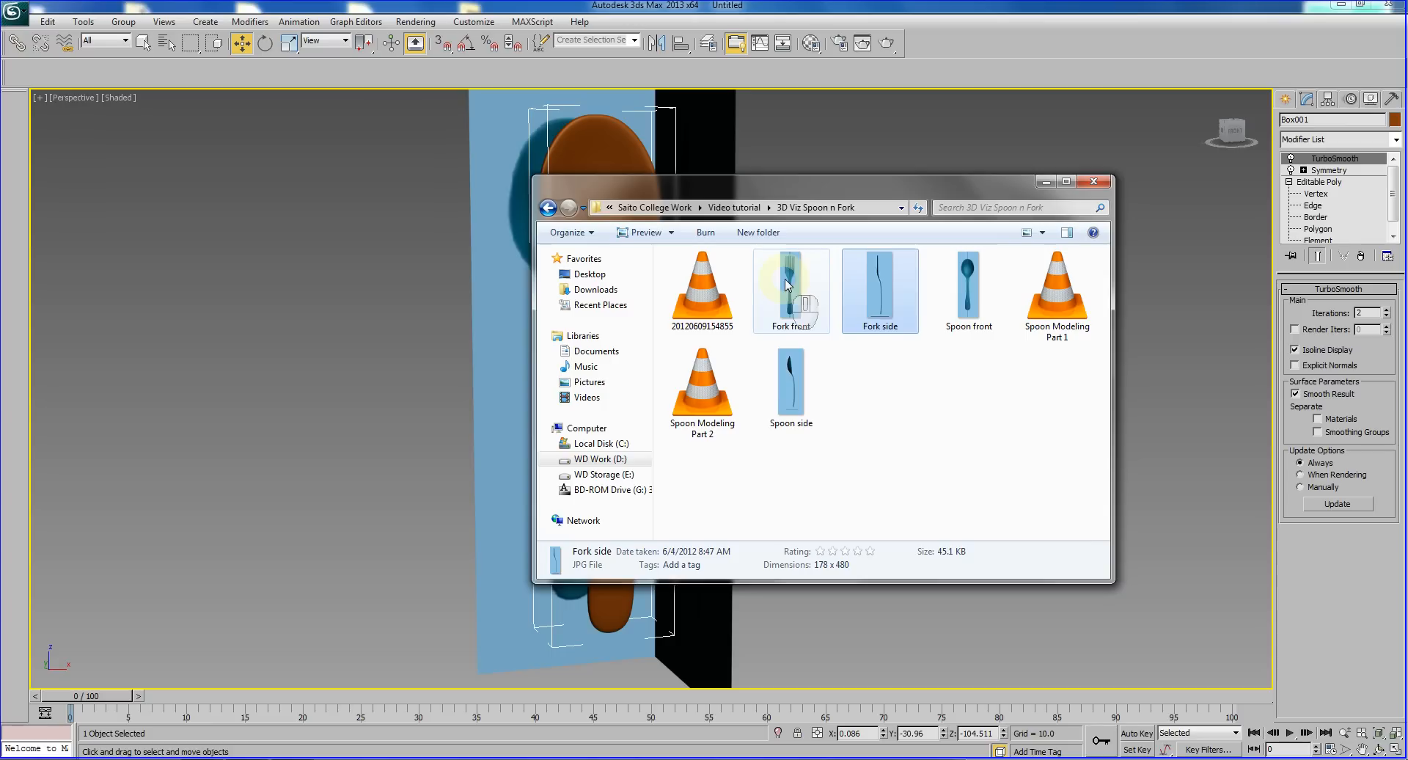
{"action": "left_click", "coordinate": [801, 301]}
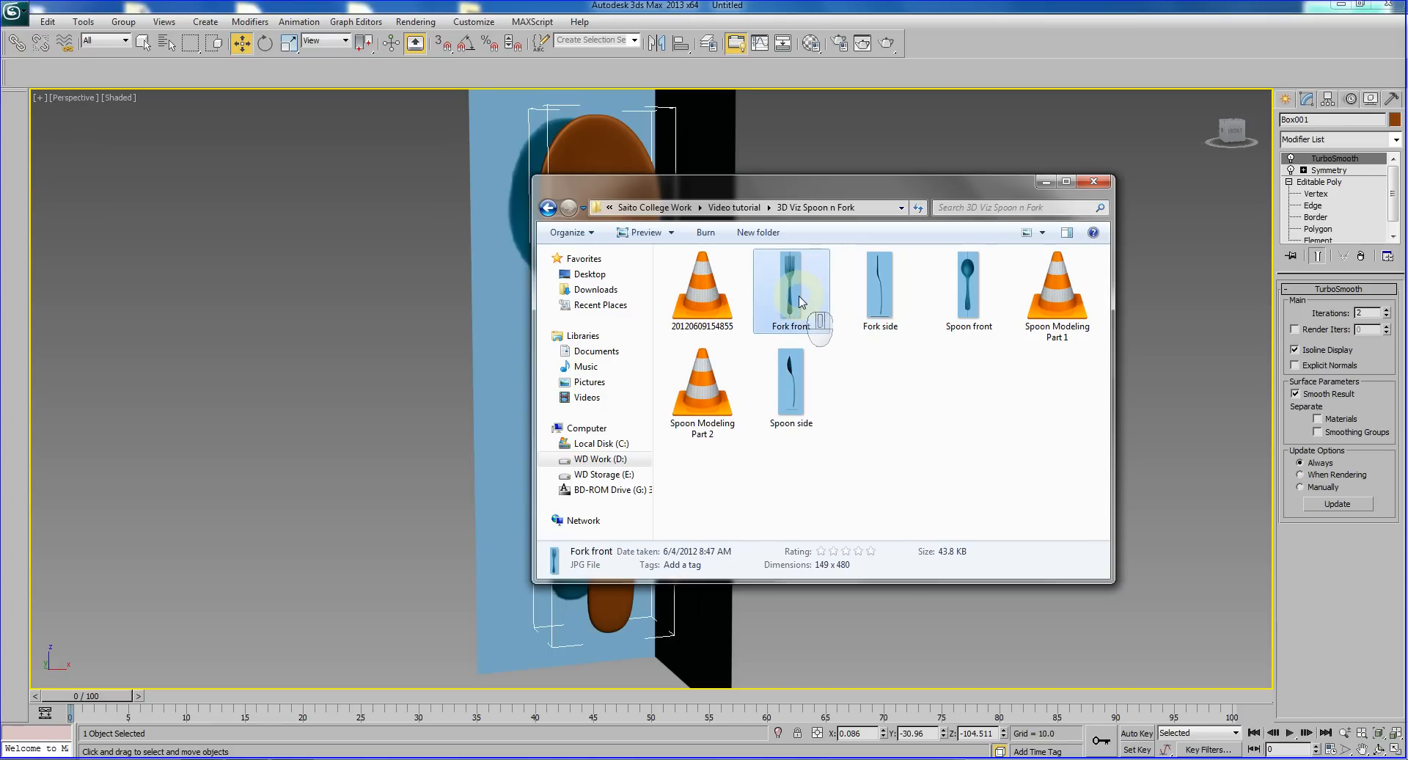
{"action": "double_click", "coordinate": [802, 301]}
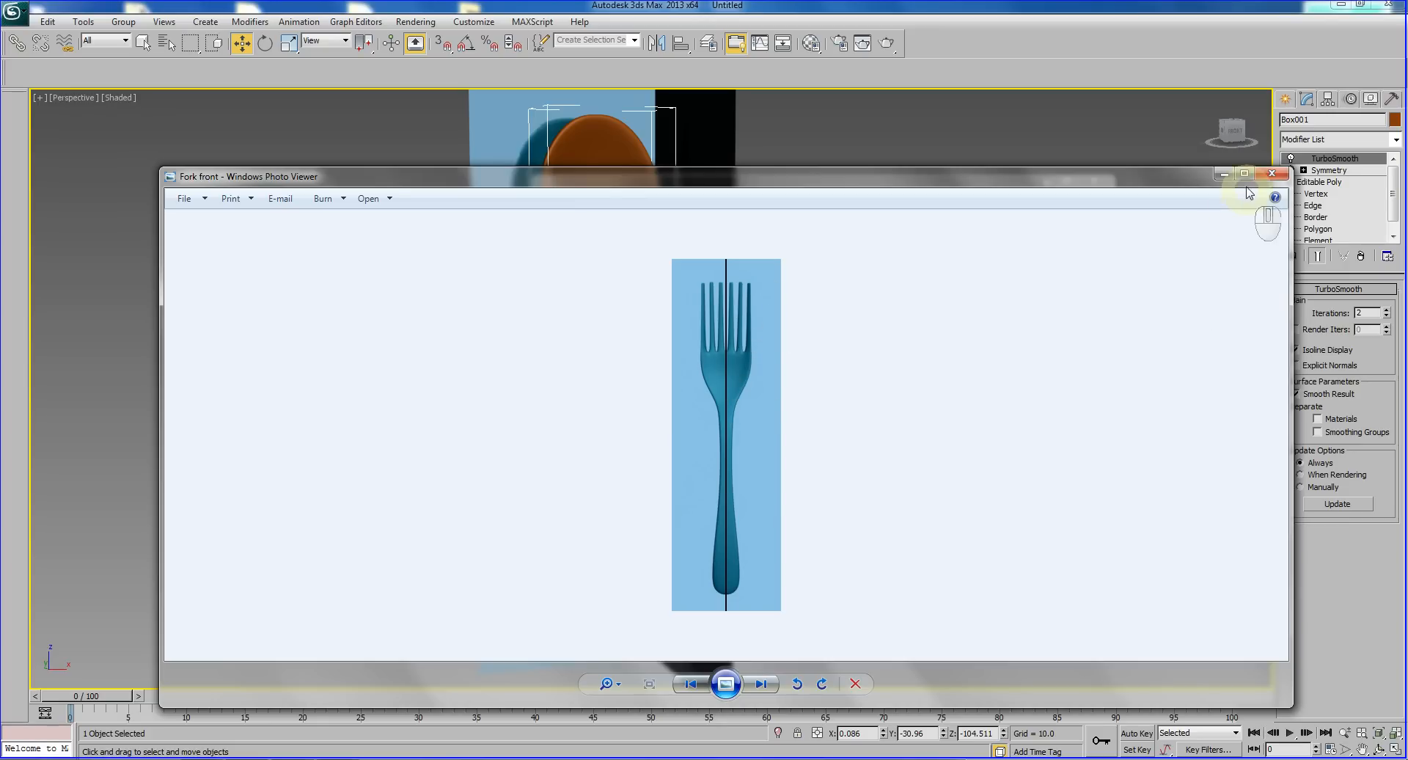
{"action": "left_click", "coordinate": [1272, 174]}
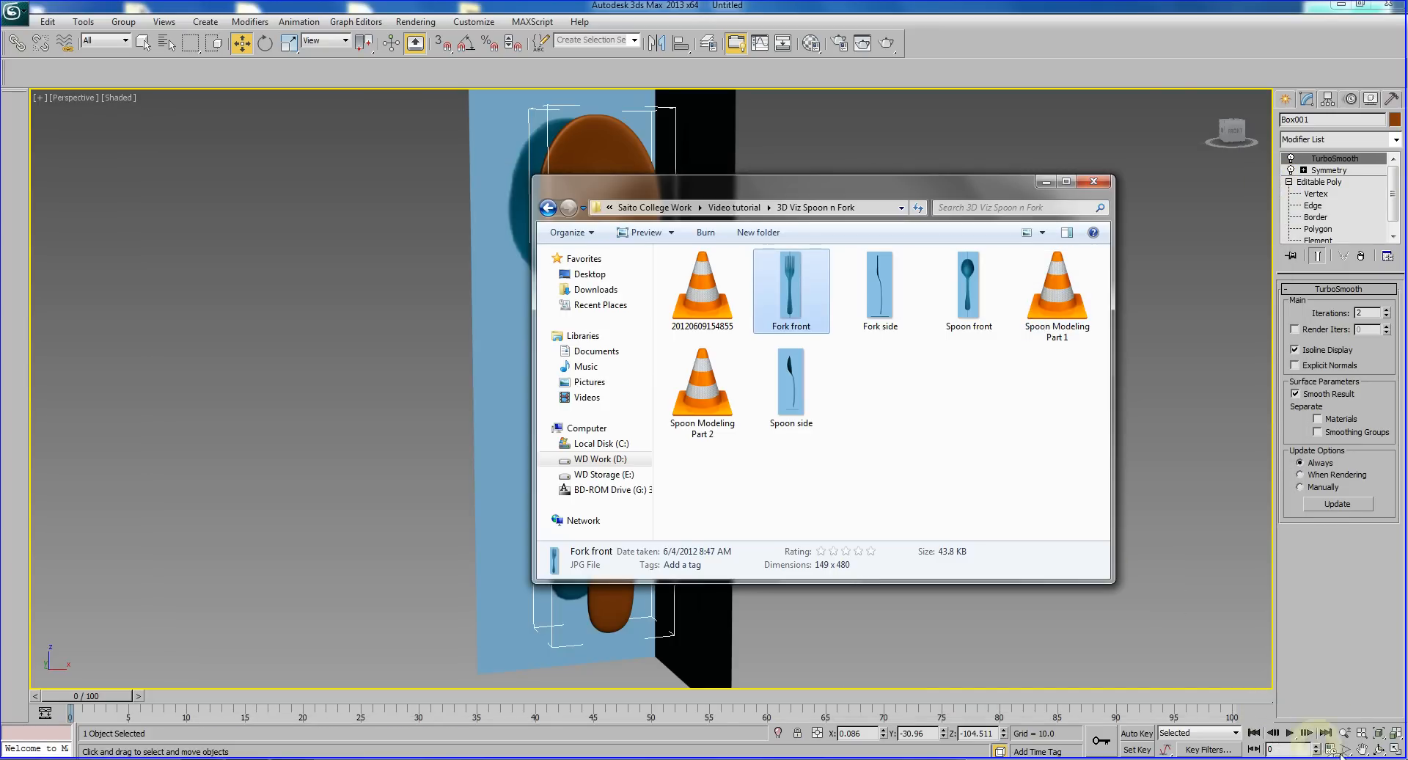